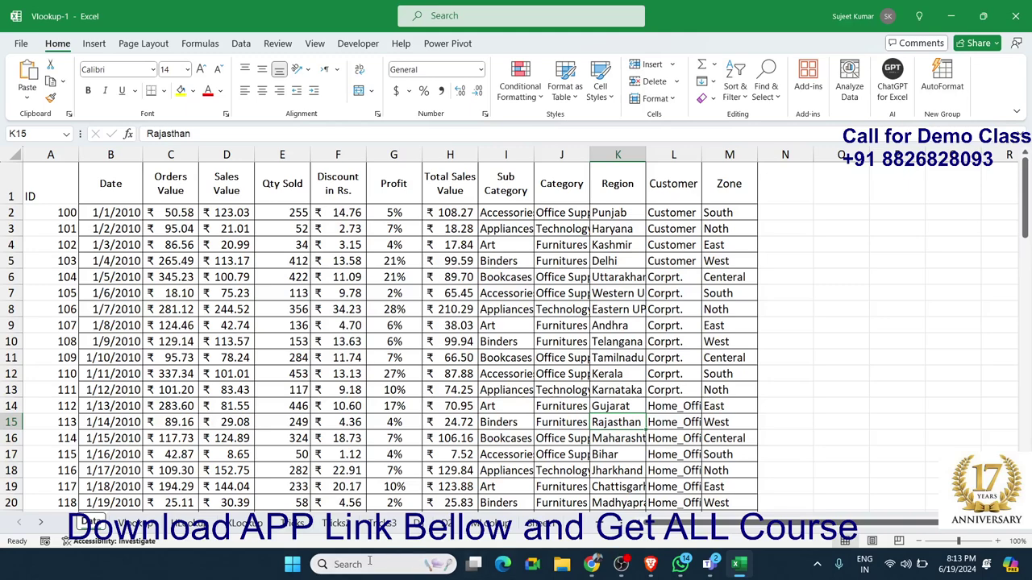
Clear the old lookup results in B3:M7 of the Vlookup sheet, keeping the IDs in column A
{"action": "left_click", "coordinate": [147, 244]}
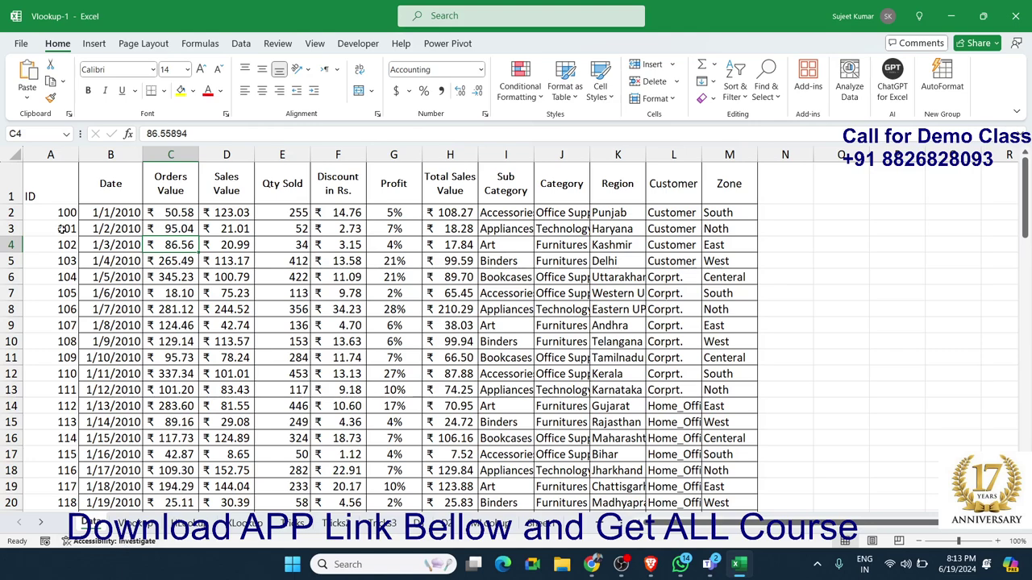
{"action": "left_click_drag", "start_coordinate": [66, 216], "coordinate": [66, 325]}
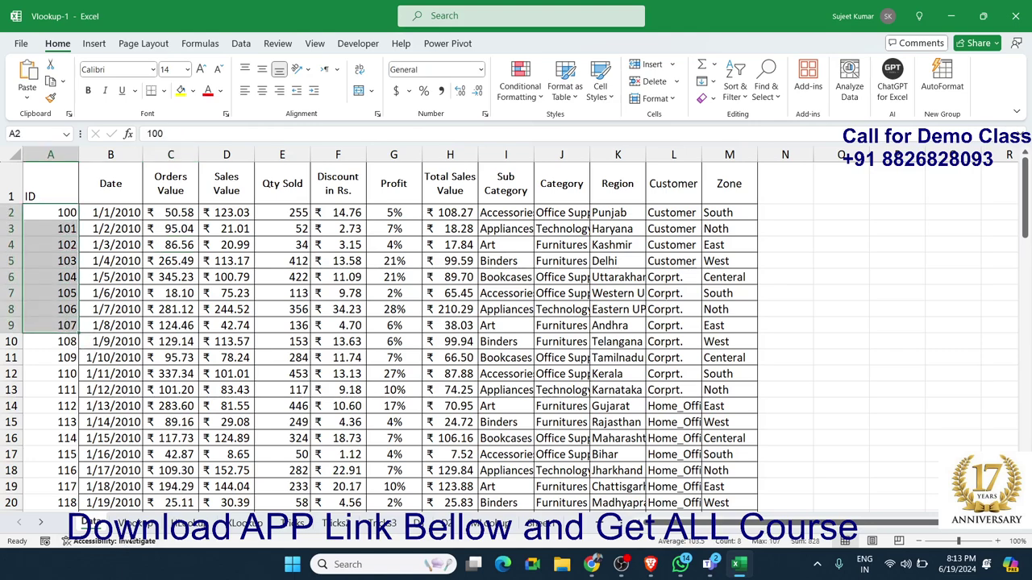
{"action": "left_click", "coordinate": [136, 523]}
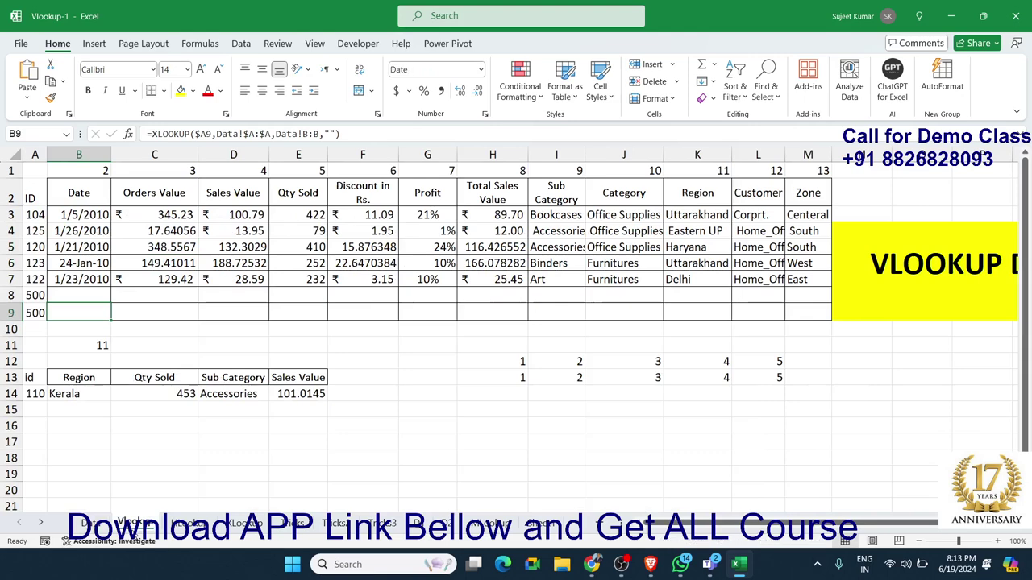
{"action": "left_click", "coordinate": [81, 228]}
{"action": "key", "text": "Up"}
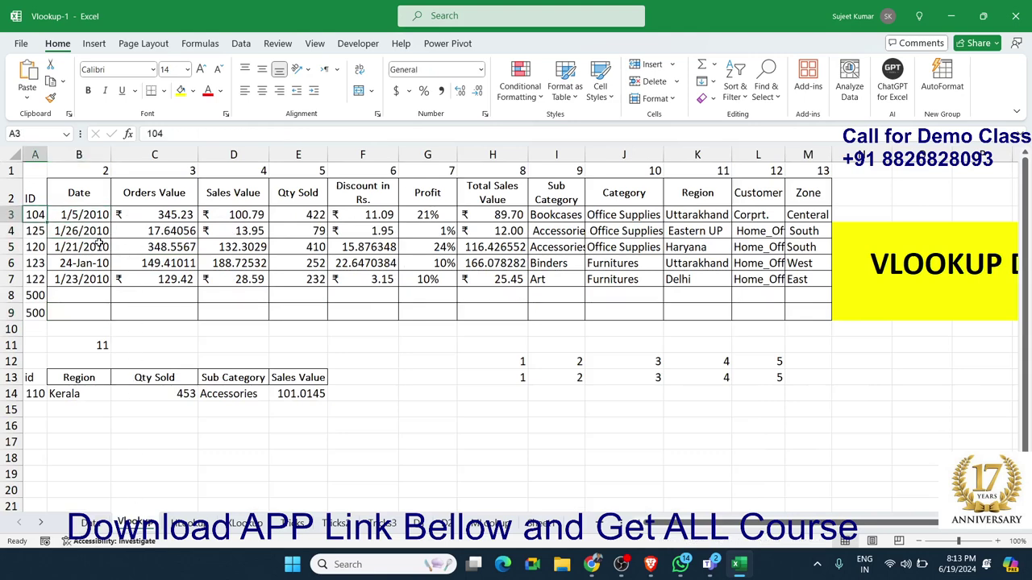
{"action": "key", "text": "shift+Right"}
{"action": "key", "text": "shift+Right"}
{"action": "key", "text": "shift+Right"}
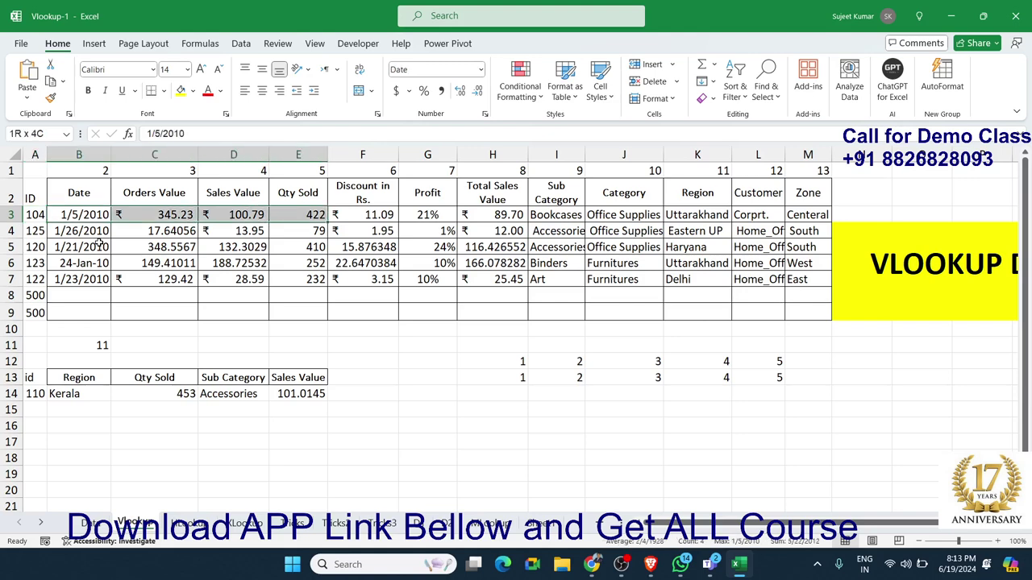
{"action": "key", "text": "shift+Right"}
{"action": "key", "text": "shift+Right"}
{"action": "key", "text": "shift+Right"}
{"action": "key", "text": "shift+Right"}
{"action": "key", "text": "shift+Right"}
{"action": "key", "text": "shift+Right"}
{"action": "key", "text": "shift+Right"}
{"action": "key", "text": "shift+Right"}
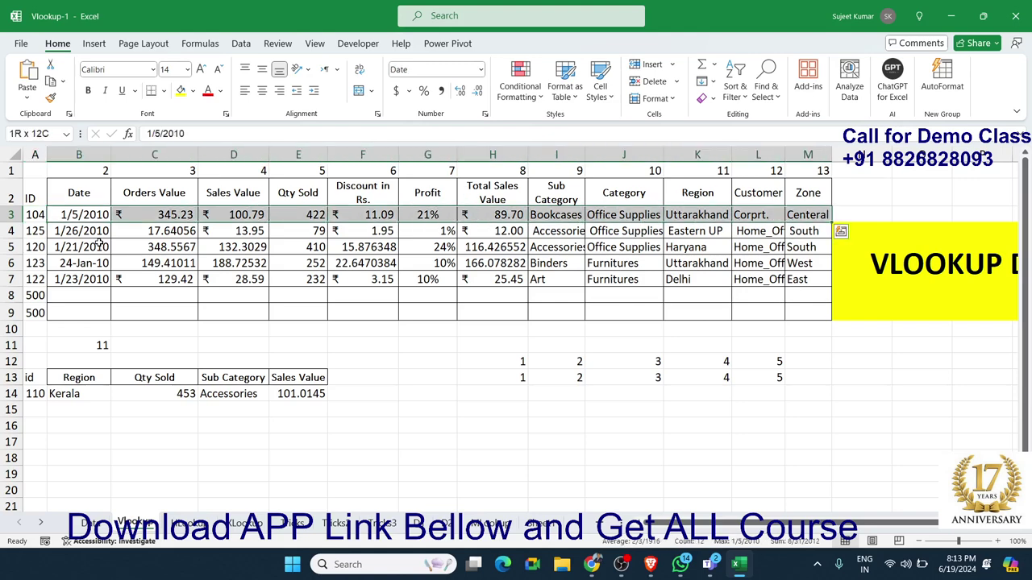
{"action": "key", "text": "shift+Down"}
{"action": "key", "text": "shift+Down"}
{"action": "key", "text": "shift+Down"}
{"action": "key", "text": "shift+Down"}
{"action": "key", "text": "Delete"}
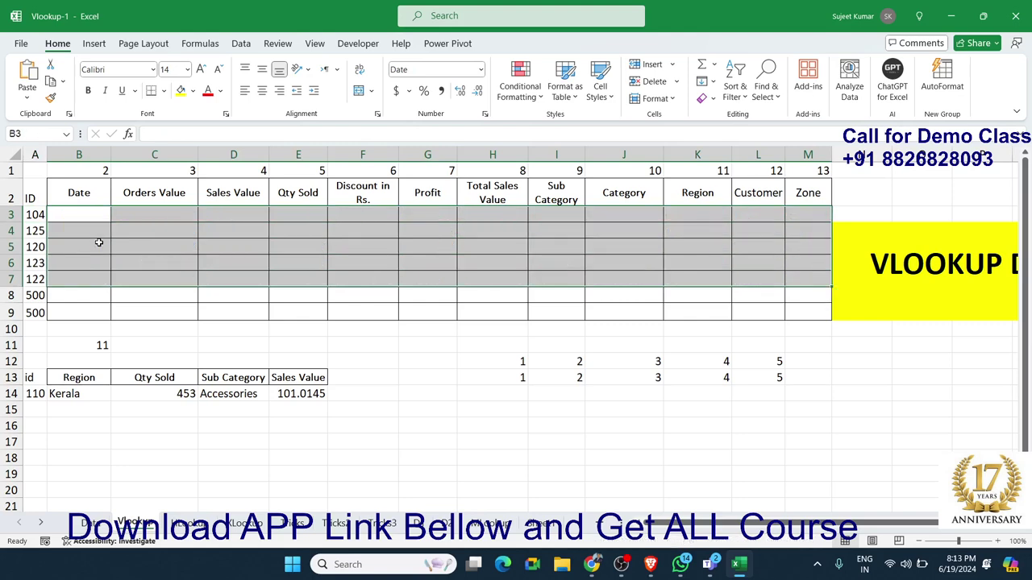
Move between the Vlookup and Data sheets, ending on the Data sheet's full sales table
{"action": "key", "text": "Left"}
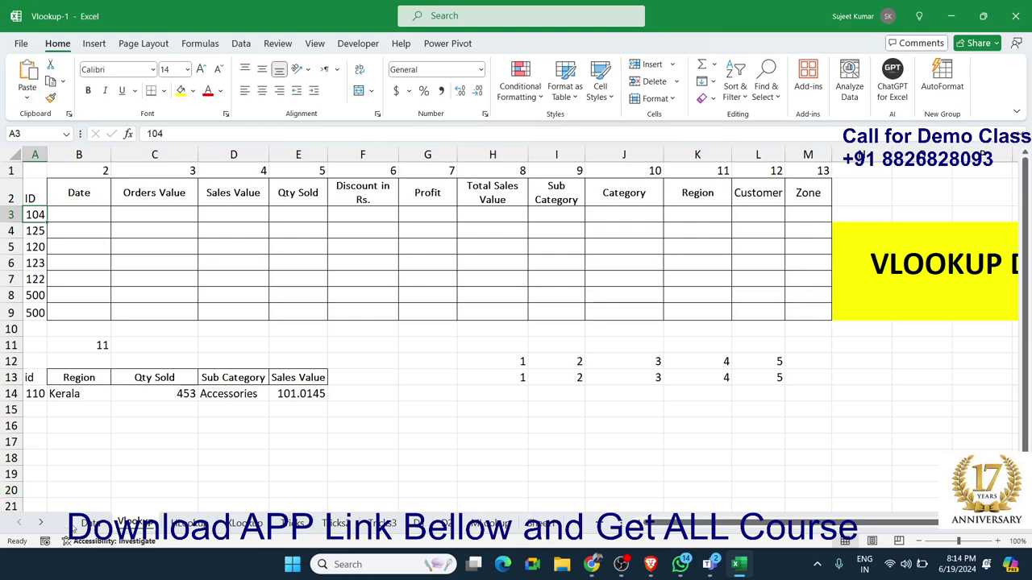
{"action": "left_click", "coordinate": [89, 524]}
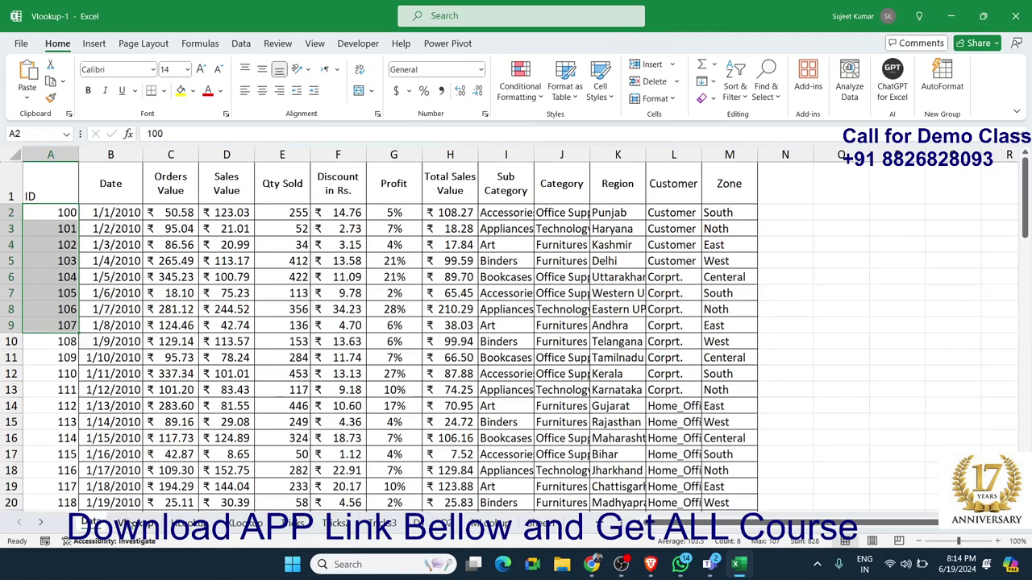
{"action": "key", "text": "ctrl+Page_Down"}
{"action": "key", "text": "Down"}
{"action": "key", "text": "Down"}
{"action": "key", "text": "Down"}
{"action": "key", "text": "Down"}
{"action": "key", "text": "Down"}
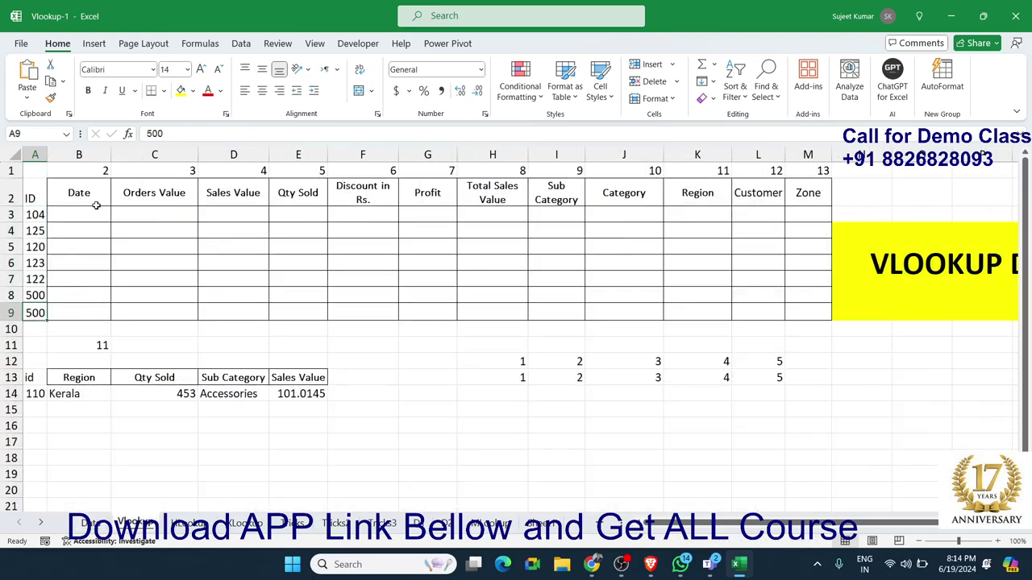
{"action": "left_click", "coordinate": [94, 212]}
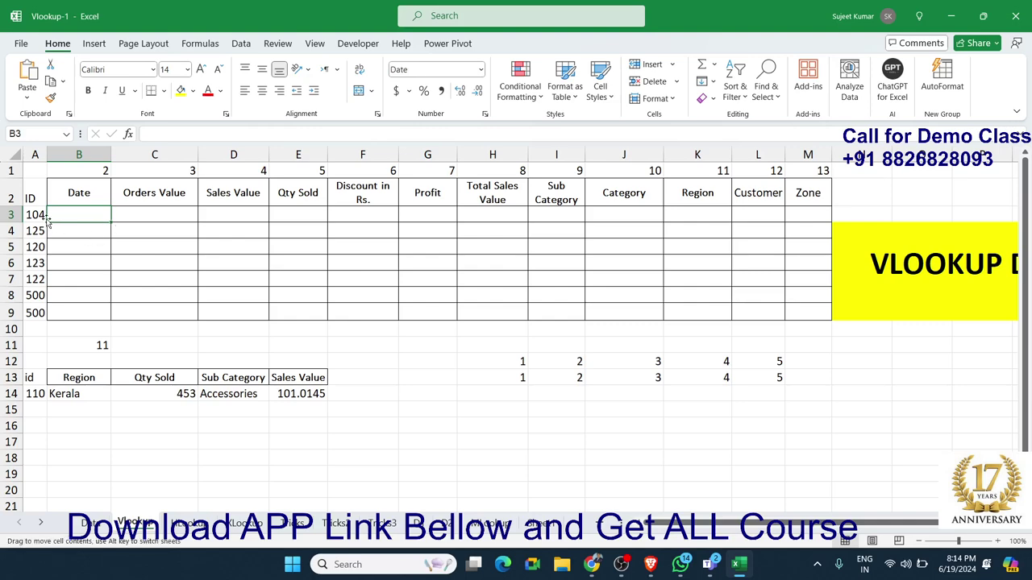
{"action": "left_click", "coordinate": [92, 524]}
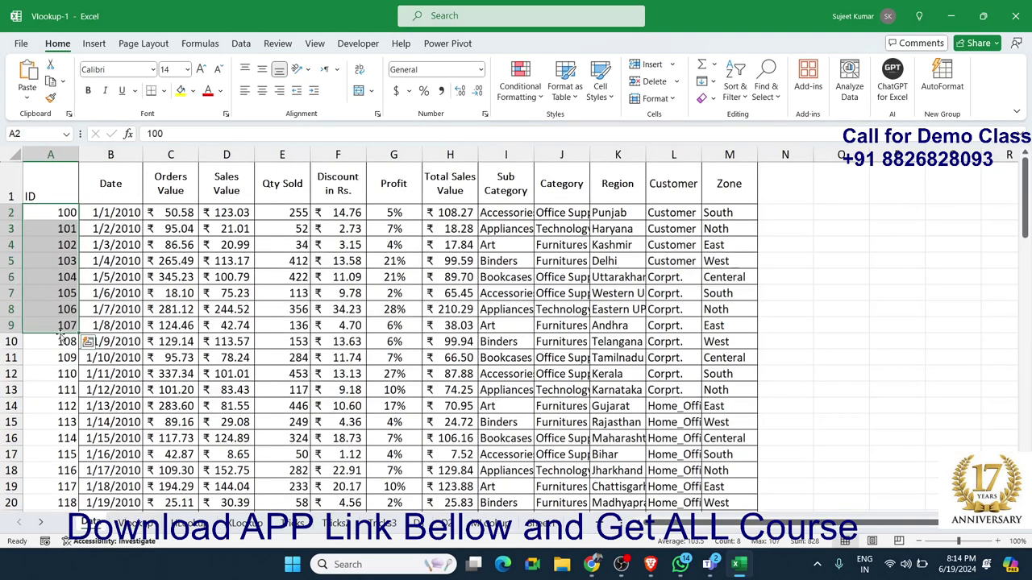
Find ID 104 in the Data sheet's ID column, searching cell values instead of formulas
{"action": "left_click", "coordinate": [42, 159]}
{"action": "key", "text": "ctrl+f"}
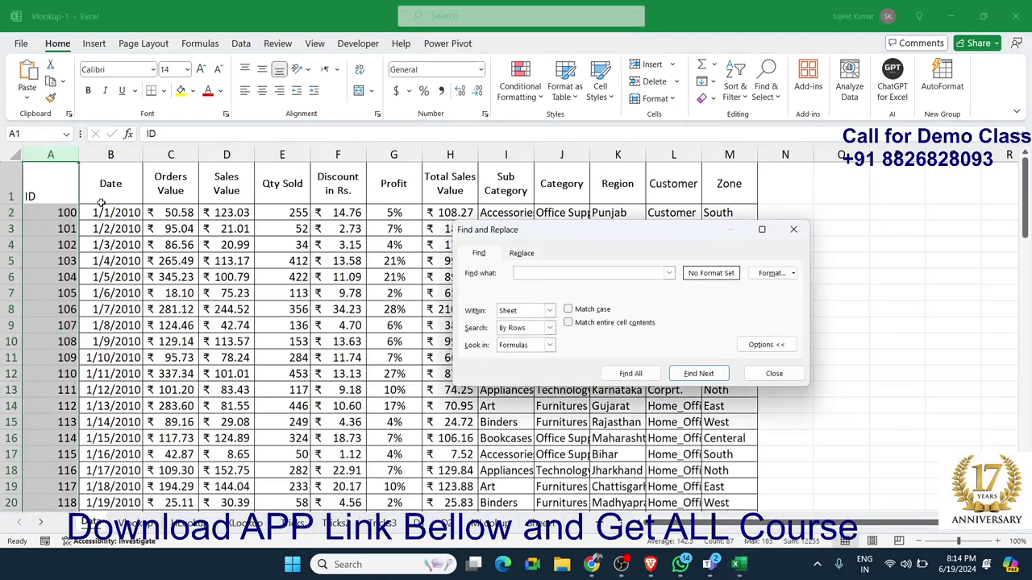
{"action": "type", "text": "100"}
{"action": "key", "text": "Return"}
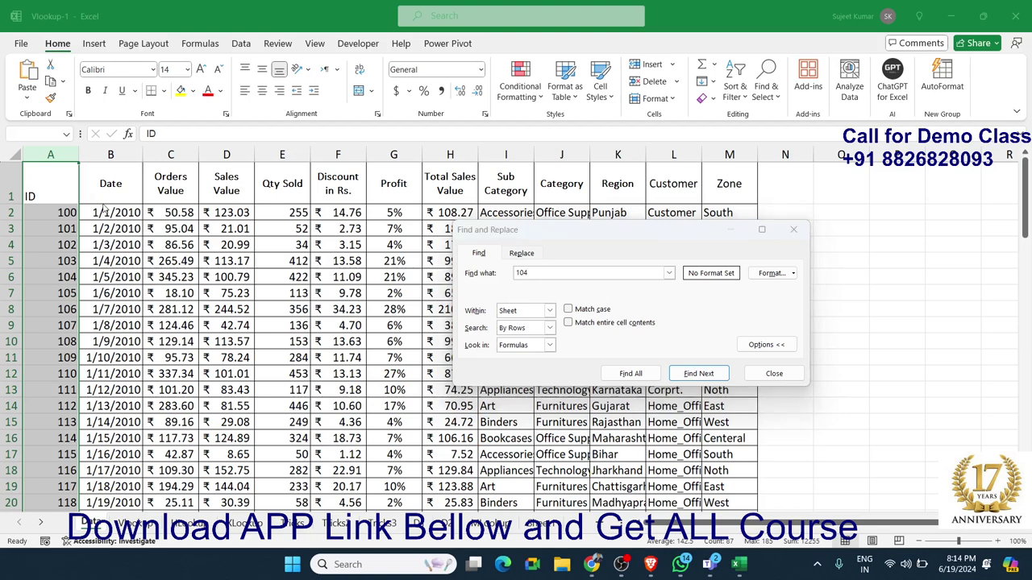
{"action": "key", "text": "Return"}
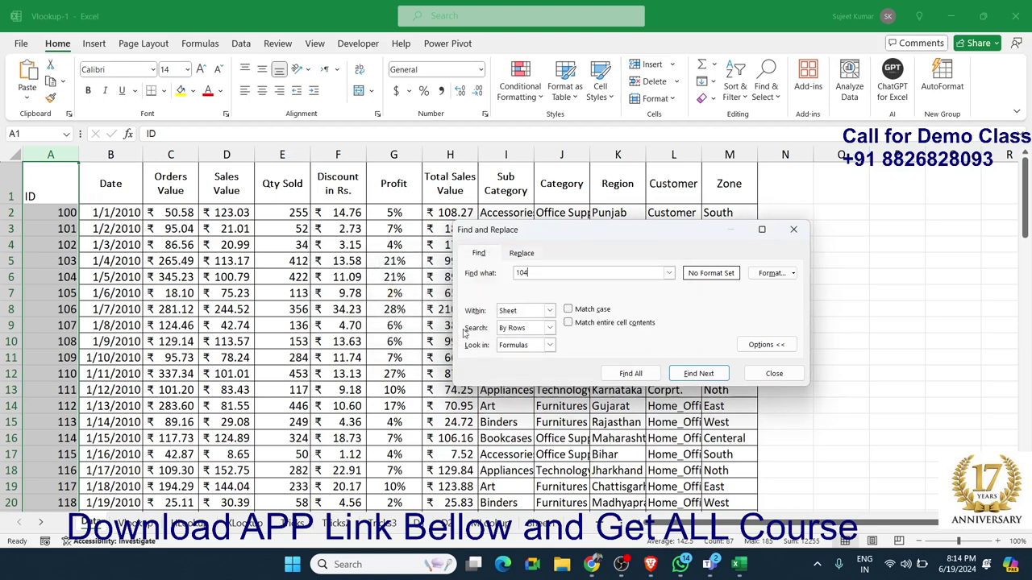
{"action": "left_click", "coordinate": [516, 349]}
{"action": "left_click", "coordinate": [512, 364]}
{"action": "key", "text": "Return"}
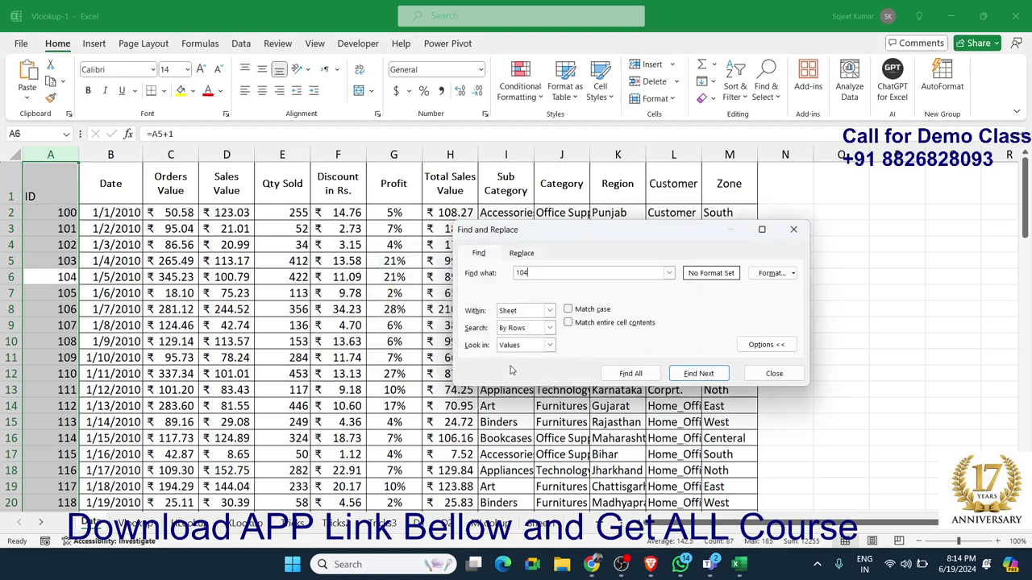
{"action": "key", "text": "Escape"}
Copy ID 104's record B6:M6 and paste it into row 3 of the Vlookup sheet
{"action": "key", "text": "Right"}
{"action": "key", "text": "ctrl+shift+Right"}
{"action": "key", "text": "ctrl+c"}
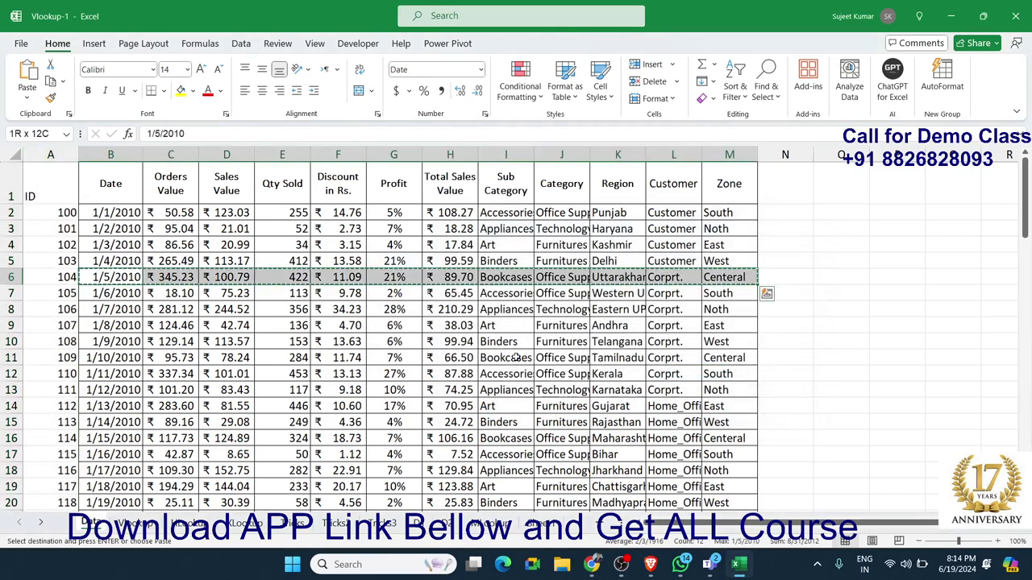
{"action": "left_click", "coordinate": [135, 523]}
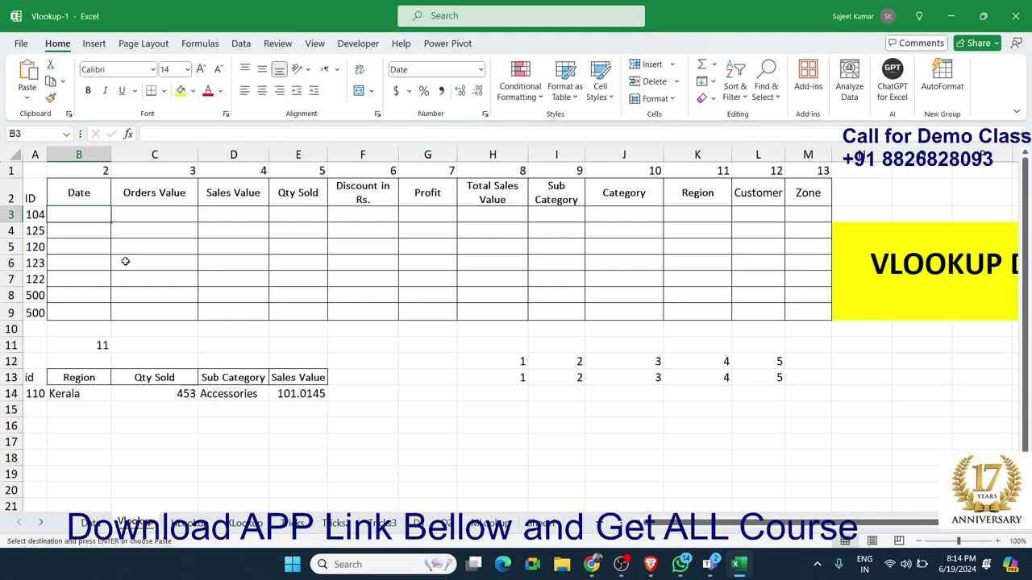
{"action": "key", "text": "ctrl+v"}
Enter =VLOOKUP(A4,Data!A:M,2,0) in B4 so it returns 1/26/2010 for ID 125
{"action": "left_click", "coordinate": [99, 231]}
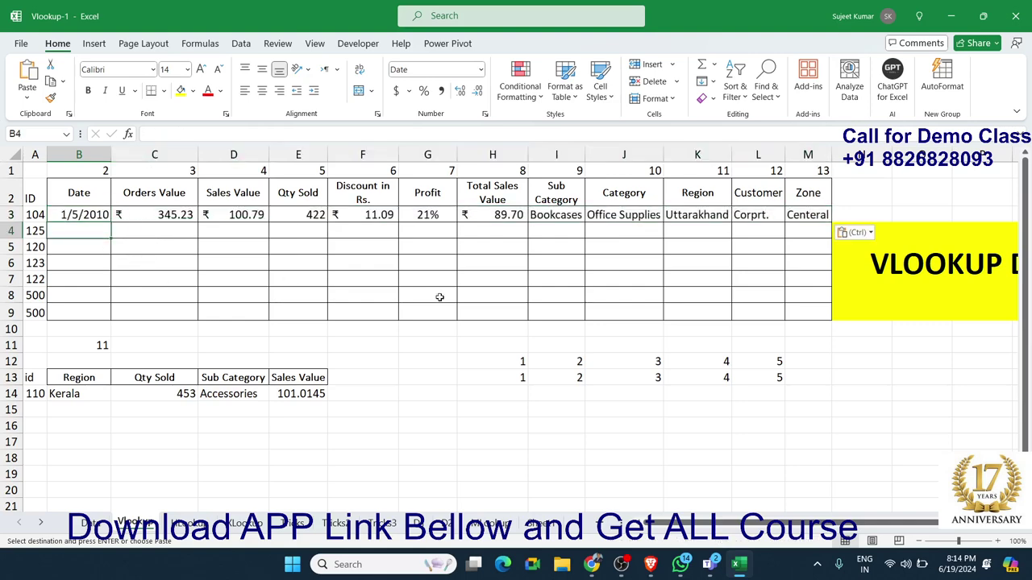
{"action": "type", "text": "="}
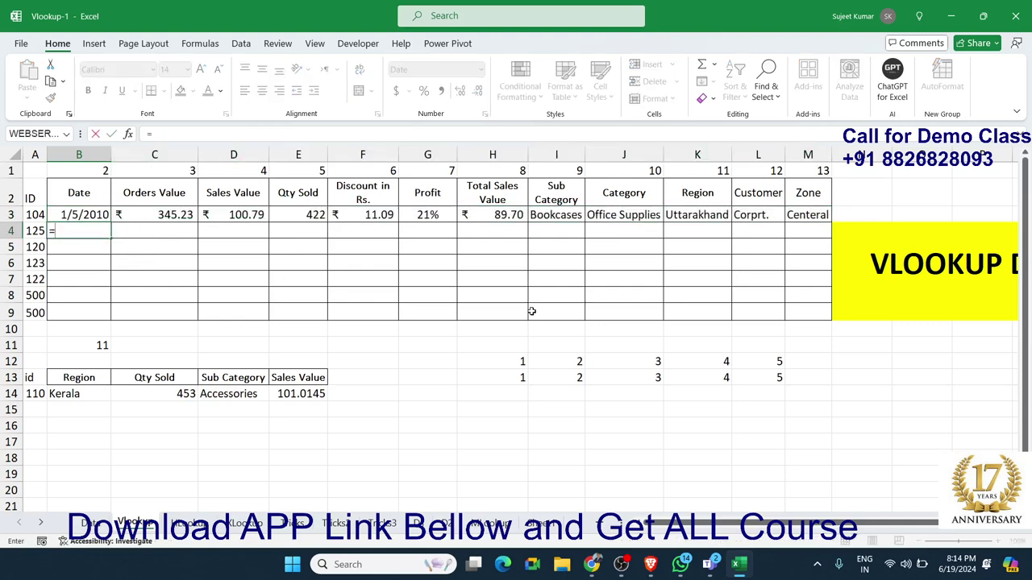
{"action": "type", "text": "vl"}
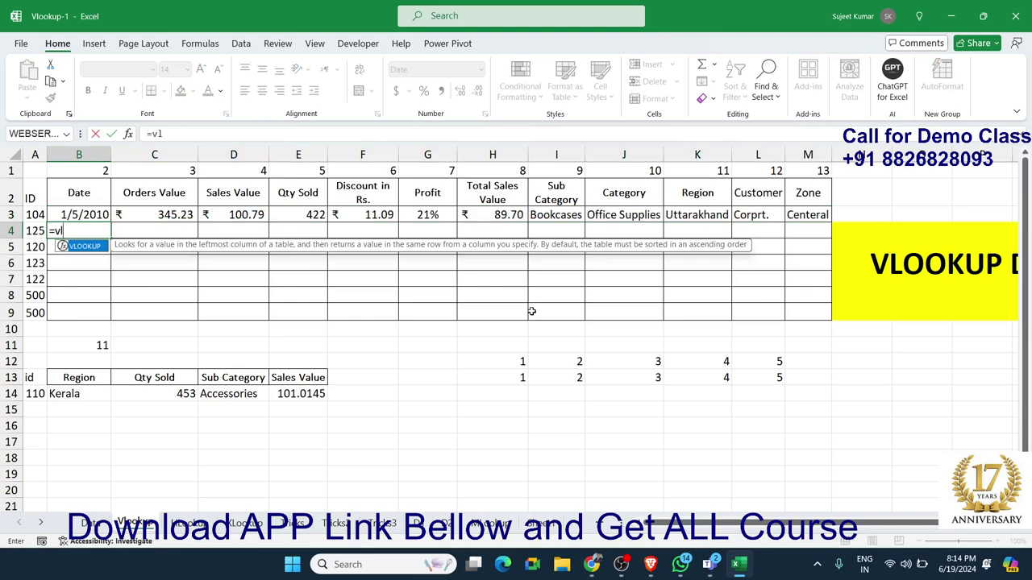
{"action": "key", "text": "Tab"}
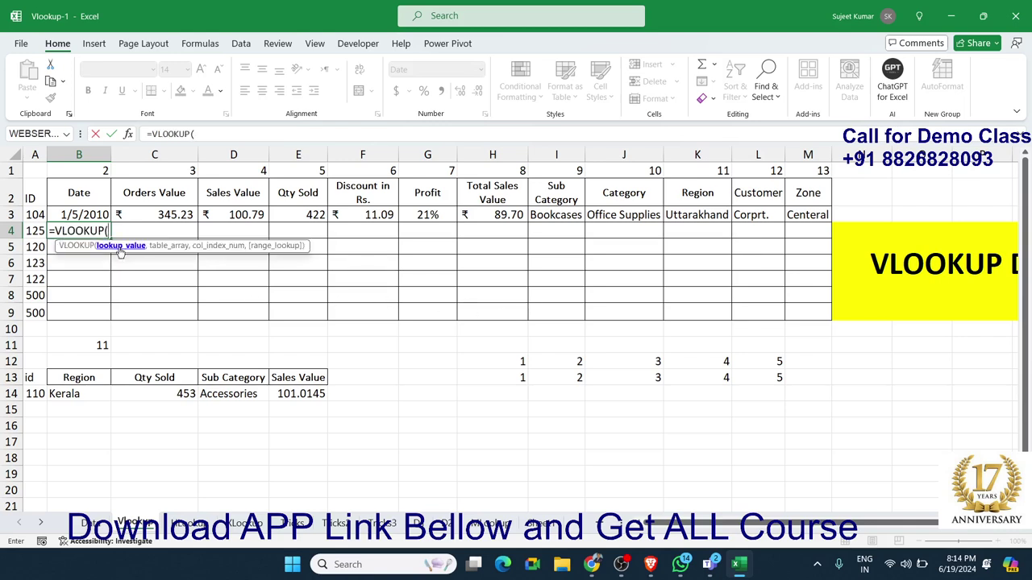
{"action": "left_click", "coordinate": [39, 230]}
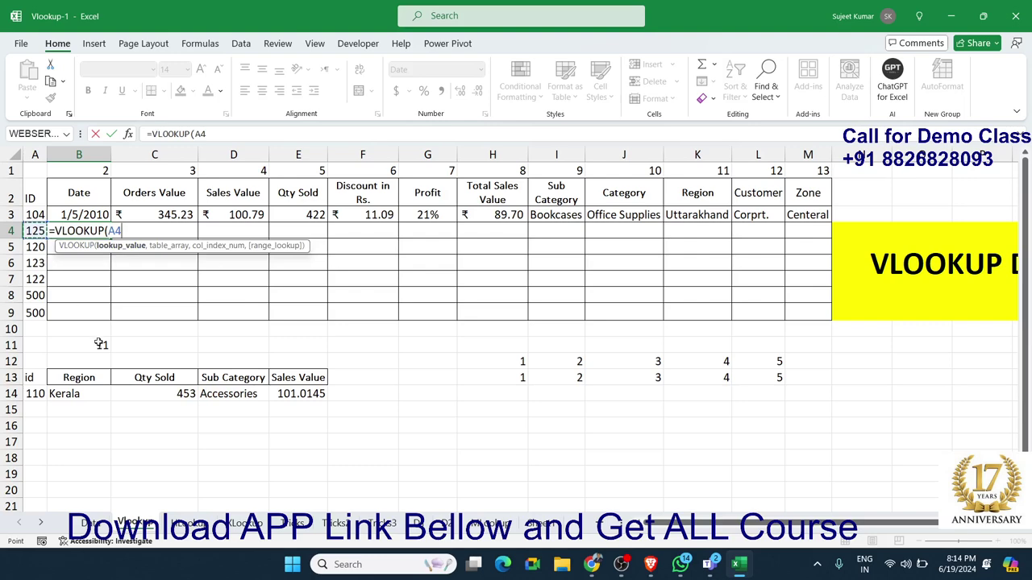
{"action": "type", "text": ","}
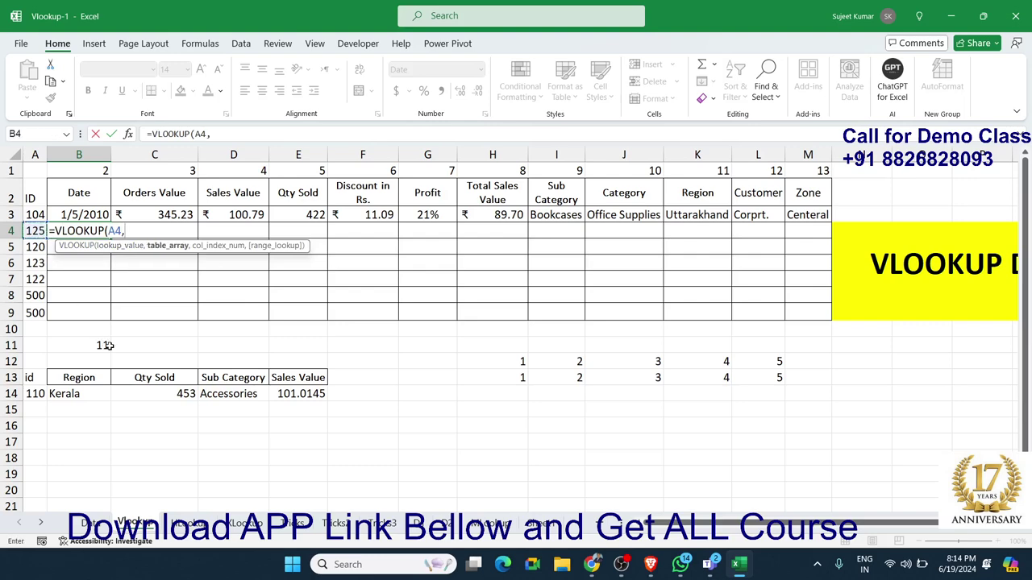
{"action": "left_click", "coordinate": [91, 523]}
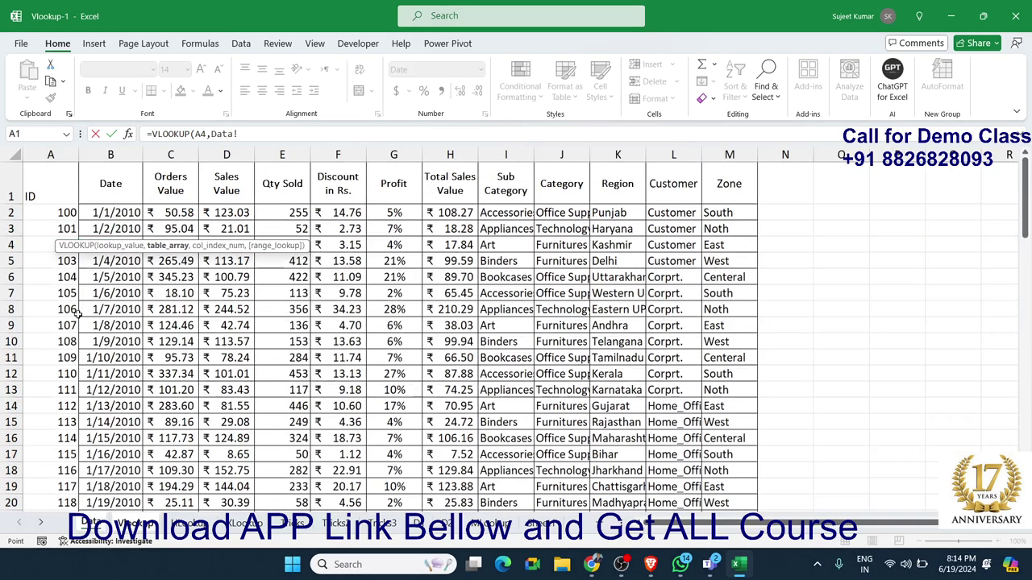
{"action": "left_click_drag", "start_coordinate": [51, 155], "coordinate": [713, 186]}
{"action": "type", "text": ",2"}
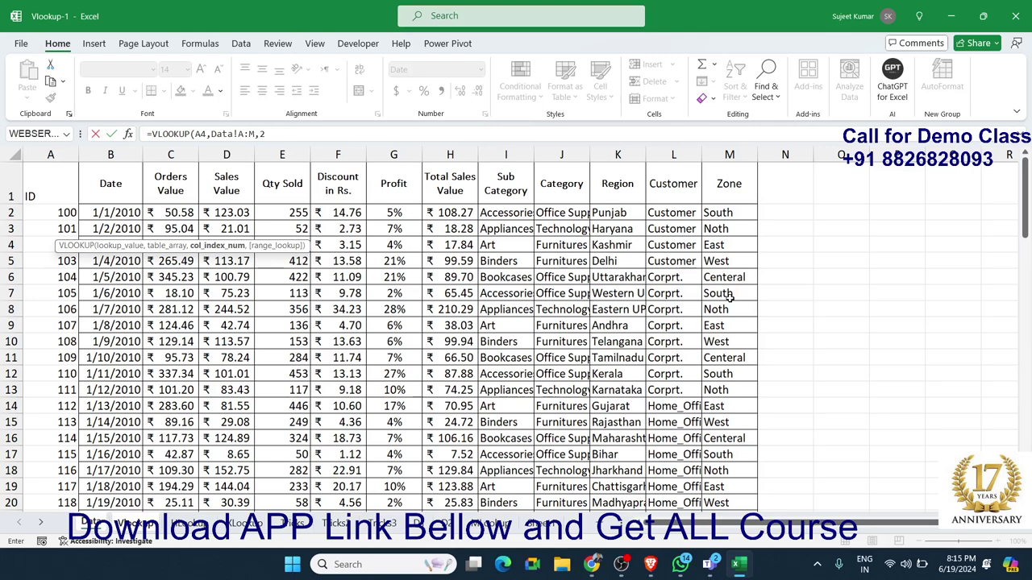
{"action": "type", "text": ",0"}
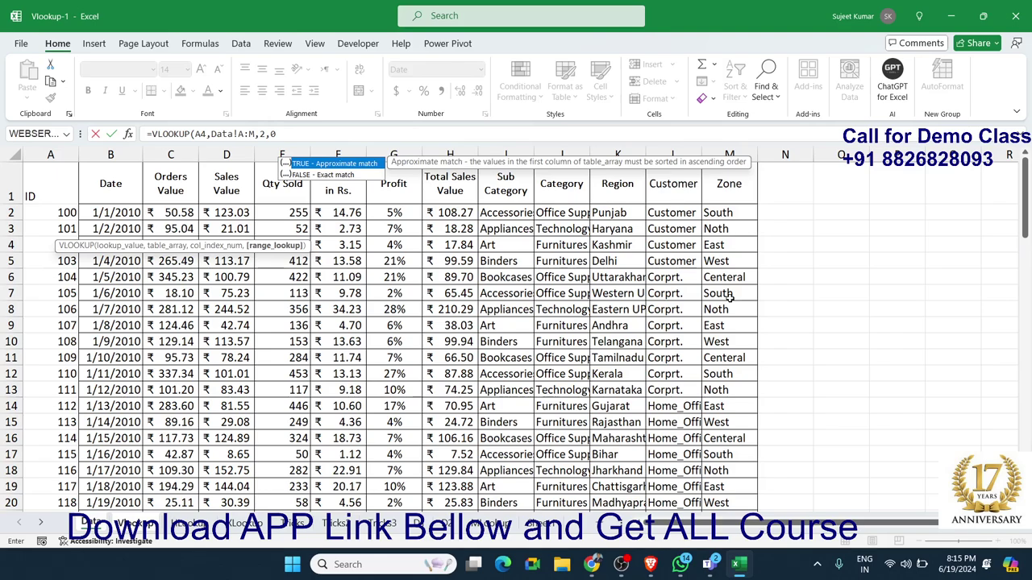
{"action": "key", "text": "Return"}
Enter a VLOOKUP on A4 against Data!A:M with column index 3 in C4, returning 17.64056
{"action": "key", "text": "Up"}
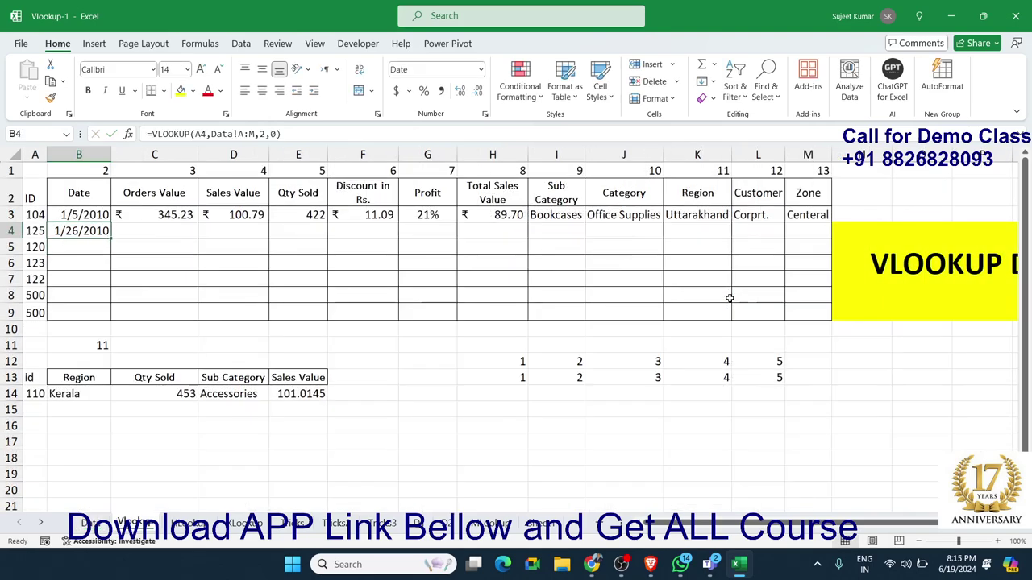
{"action": "key", "text": "Right"}
{"action": "type", "text": "=vl"}
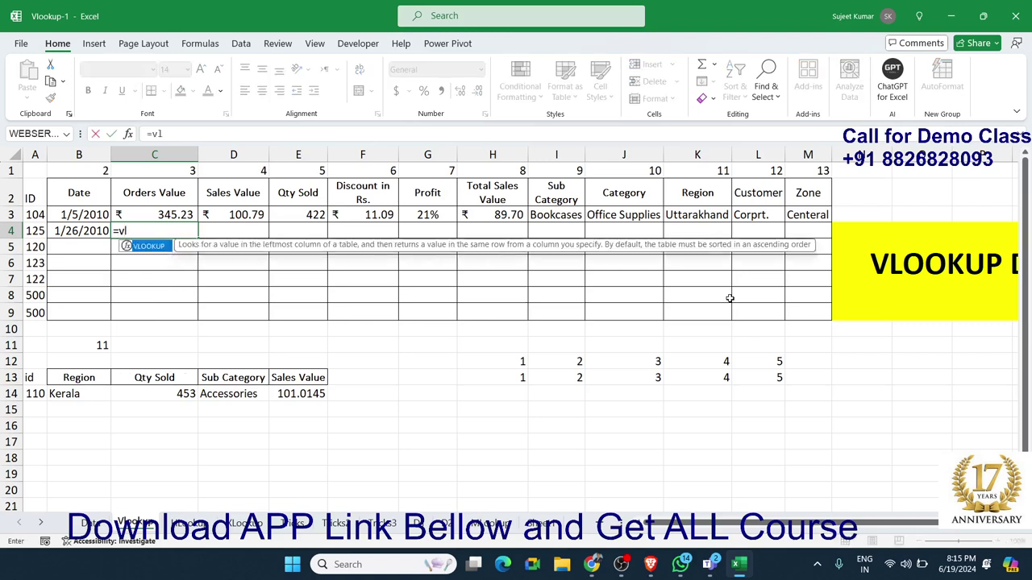
{"action": "key", "text": "Tab"}
{"action": "key", "text": "Left"}
{"action": "key", "text": "Left"}
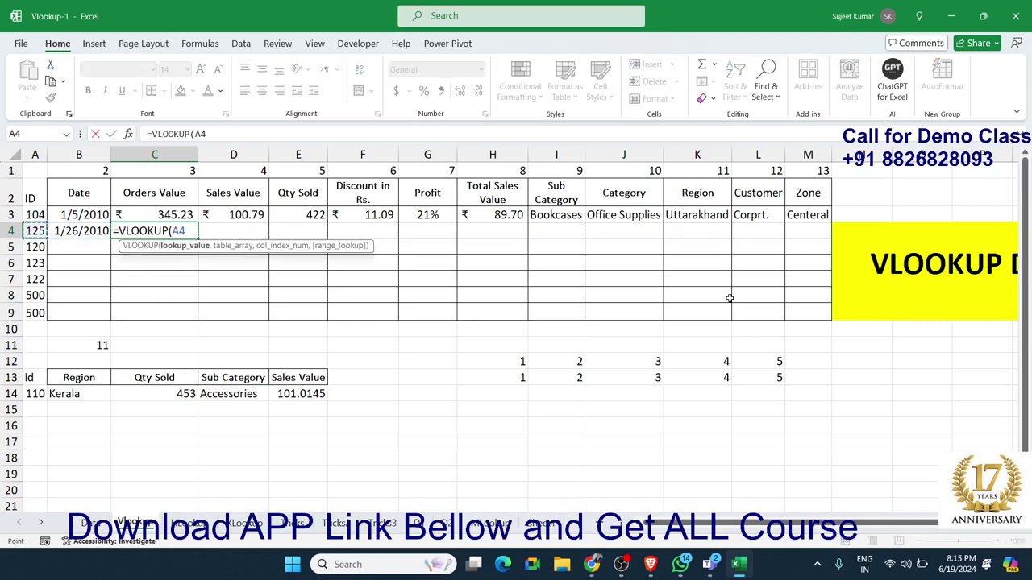
{"action": "type", "text": ","}
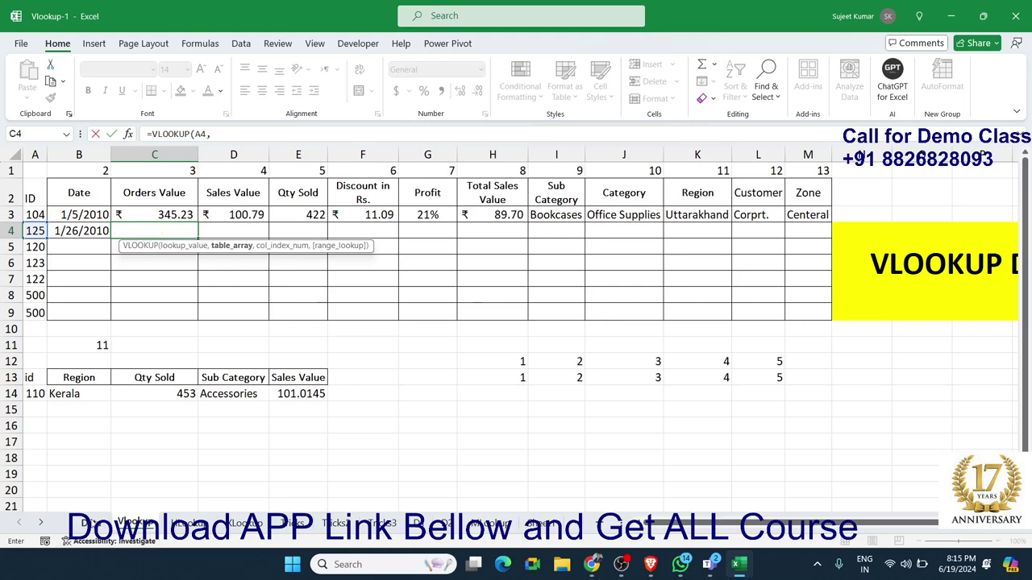
{"action": "left_click", "coordinate": [92, 524]}
{"action": "mouse_move", "coordinate": [50, 154]}
{"action": "left_mouse_down"}
{"action": "mouse_move", "coordinate": [713, 217]}
{"action": "mouse_move", "coordinate": [699, 203]}
{"action": "left_mouse_up"}
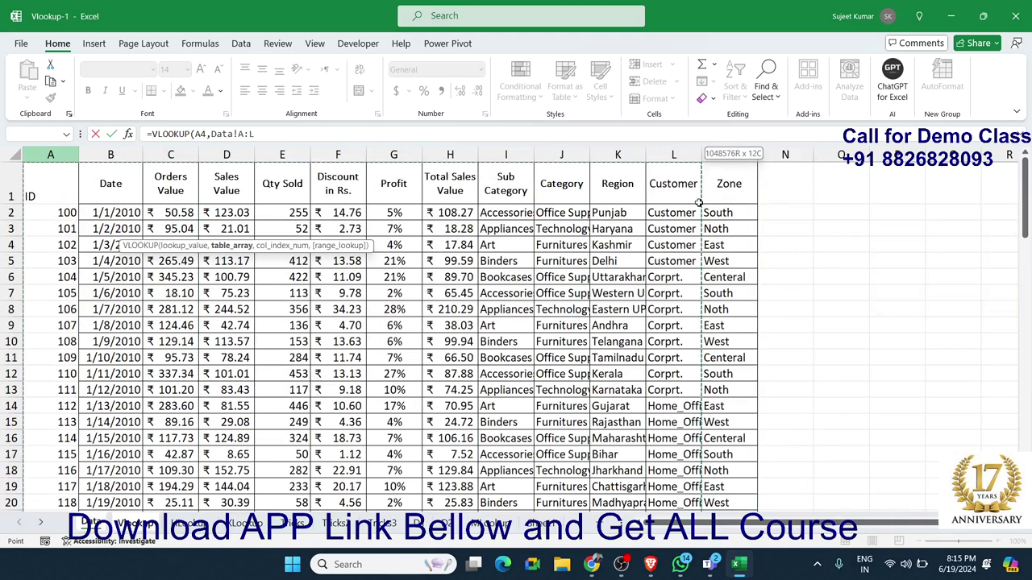
{"action": "left_click_drag", "start_coordinate": [699, 201], "coordinate": [699, 202]}
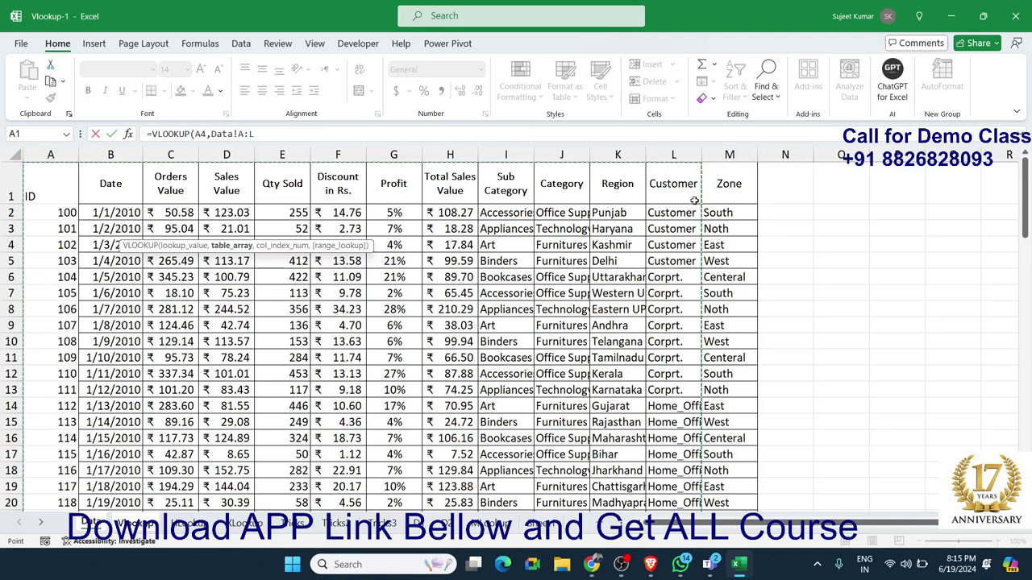
{"action": "left_click_drag", "start_coordinate": [50, 154], "coordinate": [728, 228]}
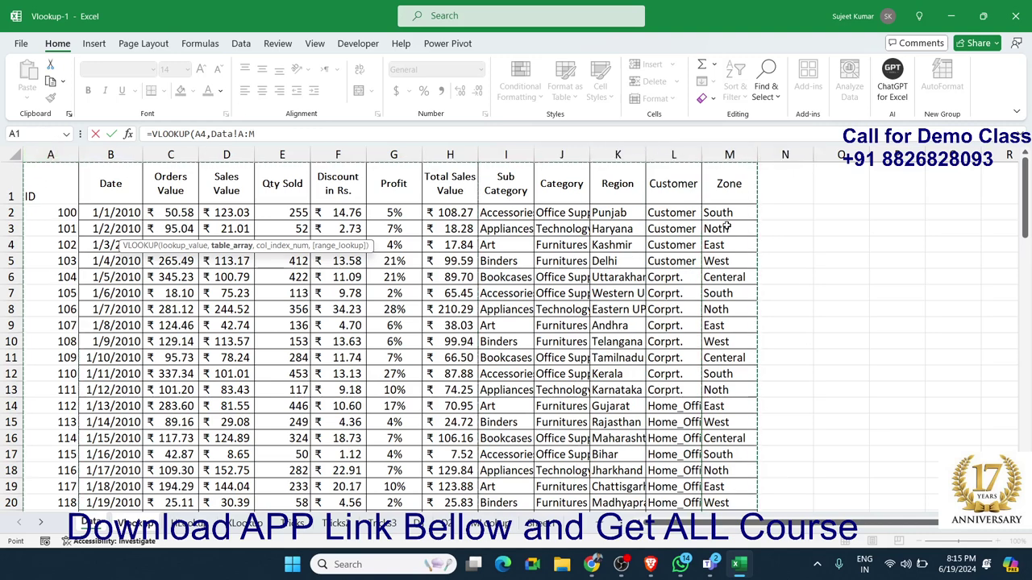
{"action": "type", "text": ",2"}
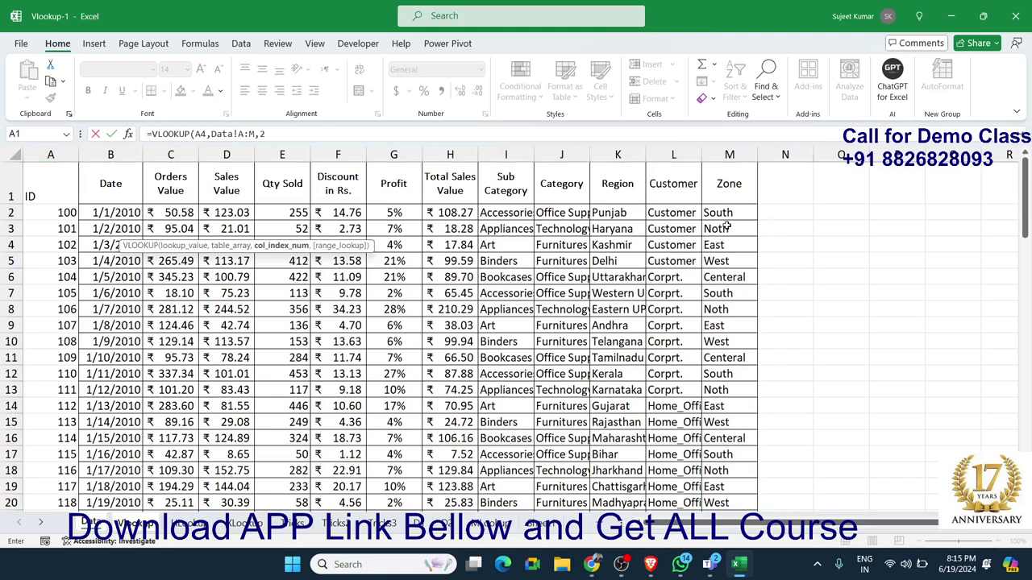
{"action": "type", "text": ",0"}
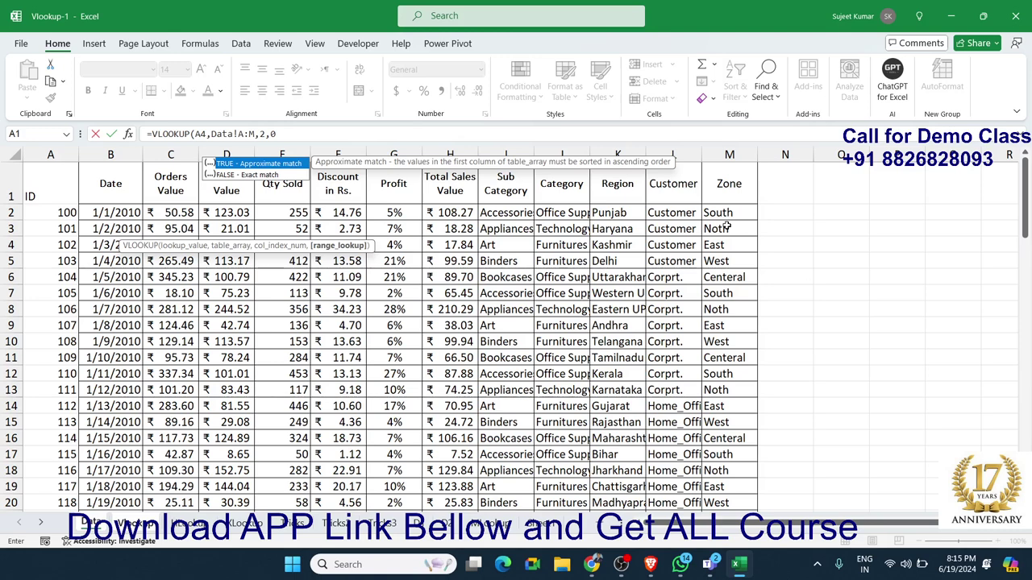
{"action": "key", "text": "BackSpace"}
{"action": "key", "text": "BackSpace"}
{"action": "key", "text": "BackSpace"}
{"action": "type", "text": "3"}
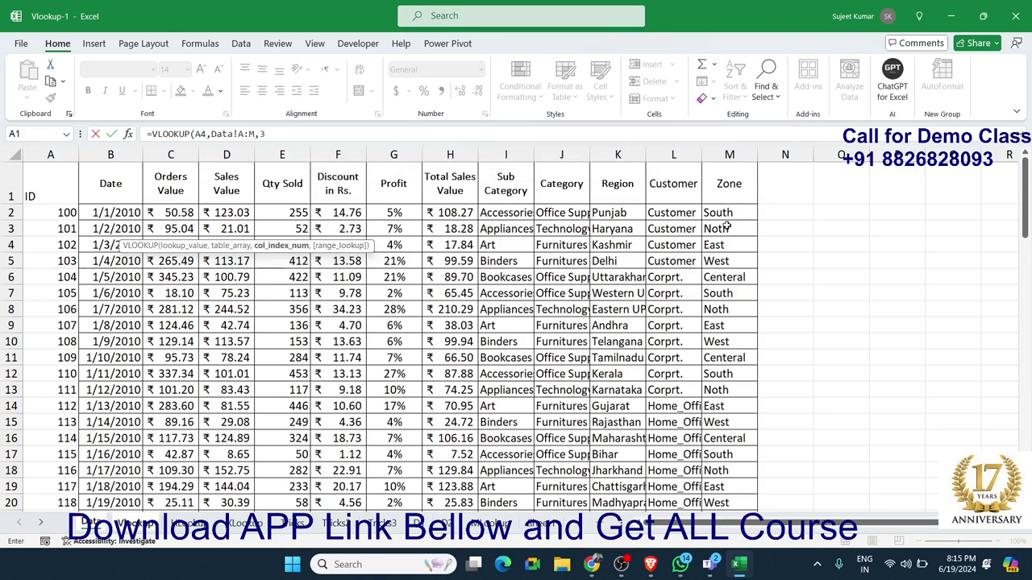
{"action": "type", "text": ","}
{"action": "type", "text": ")"}
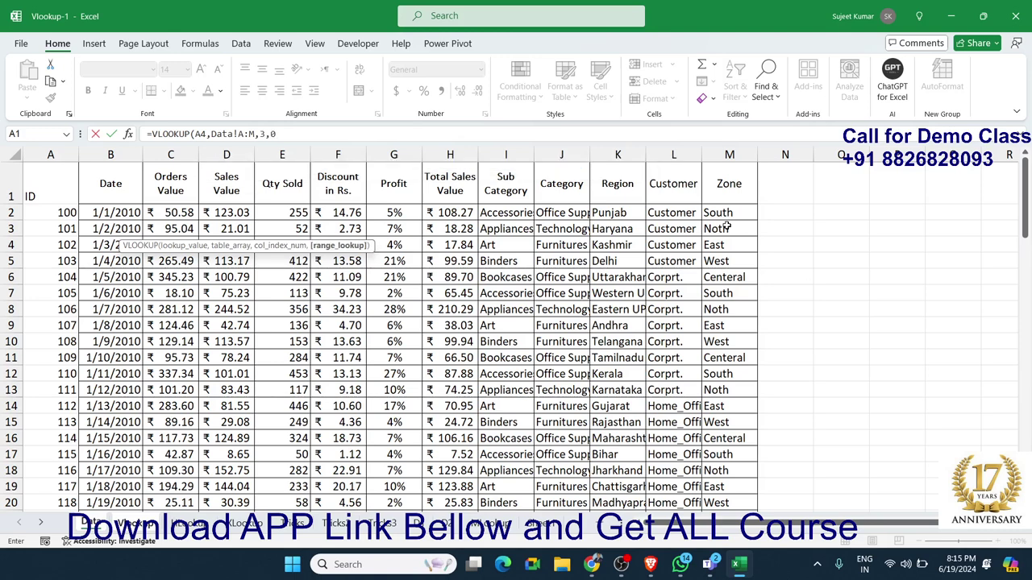
{"action": "key", "text": "Return"}
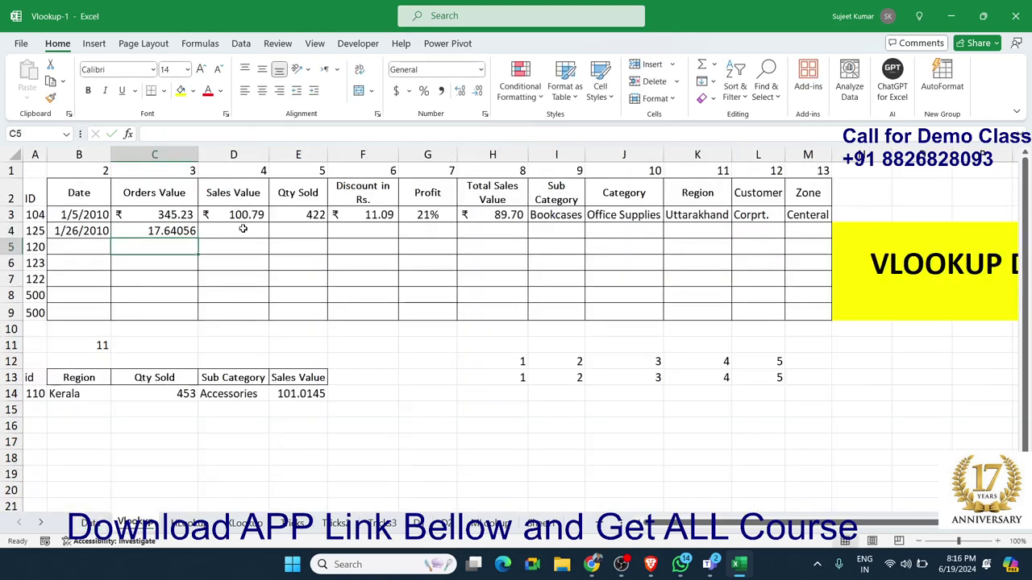
Enter =VLOOKUP(A4,Data!A:M,4,0) in D4, returning ₹13.95 as ID 125's Sales Value
{"action": "left_click", "coordinate": [243, 229]}
{"action": "type", "text": "=vl"}
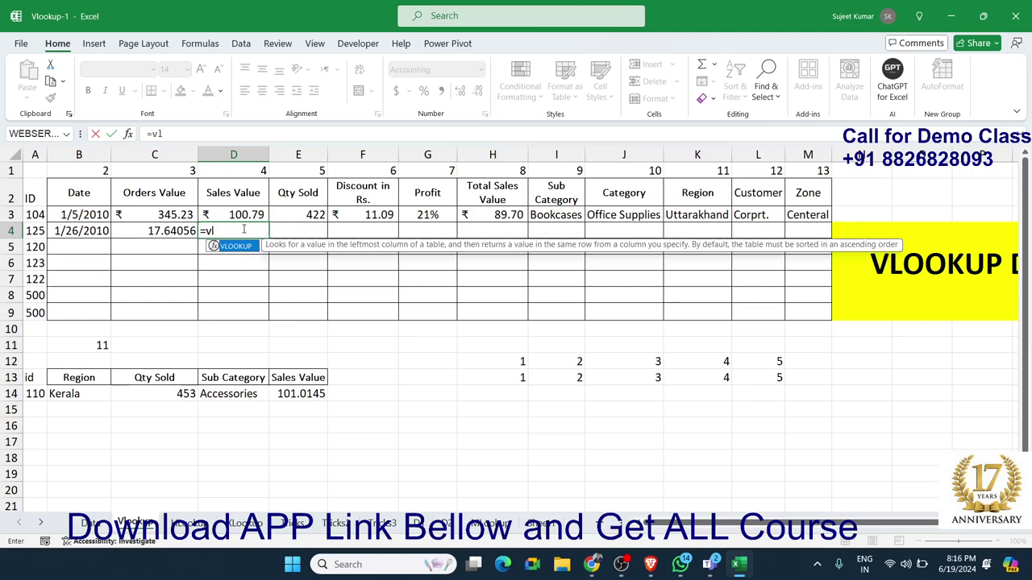
{"action": "key", "text": "Tab"}
{"action": "left_click", "coordinate": [33, 230]}
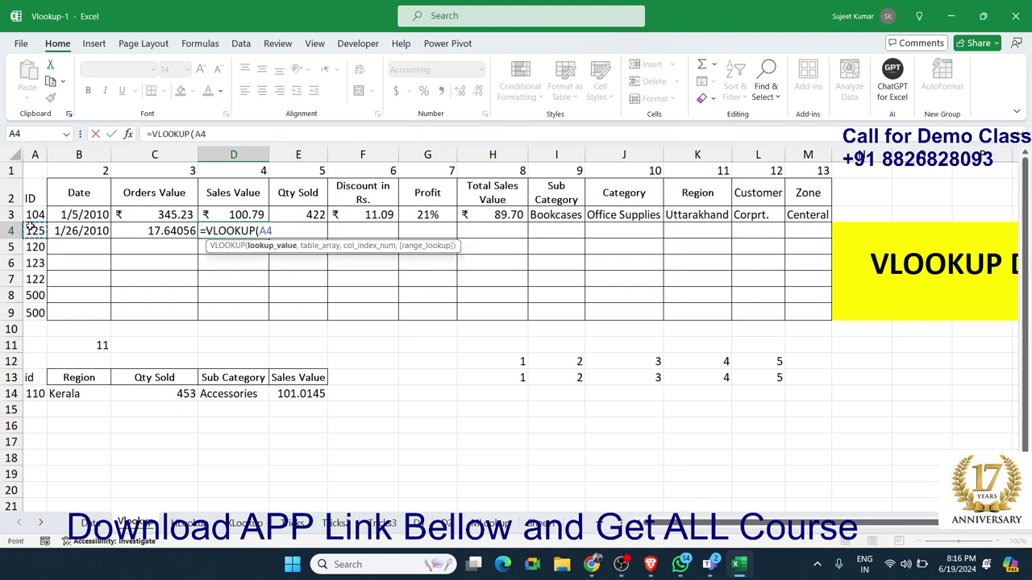
{"action": "type", "text": ","}
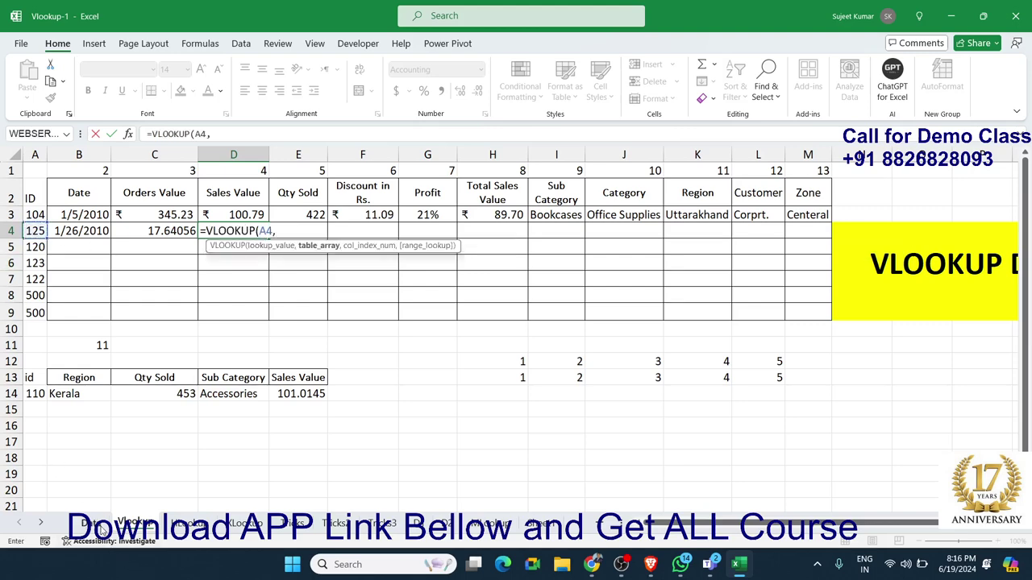
{"action": "left_click", "coordinate": [100, 524]}
{"action": "left_click_drag", "start_coordinate": [50, 154], "coordinate": [729, 154]}
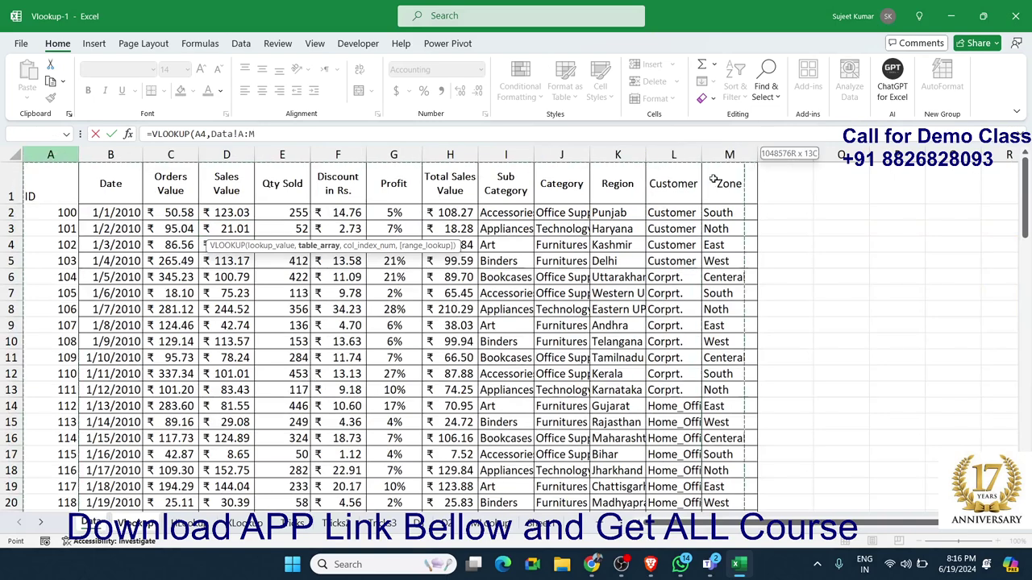
{"action": "type", "text": ","}
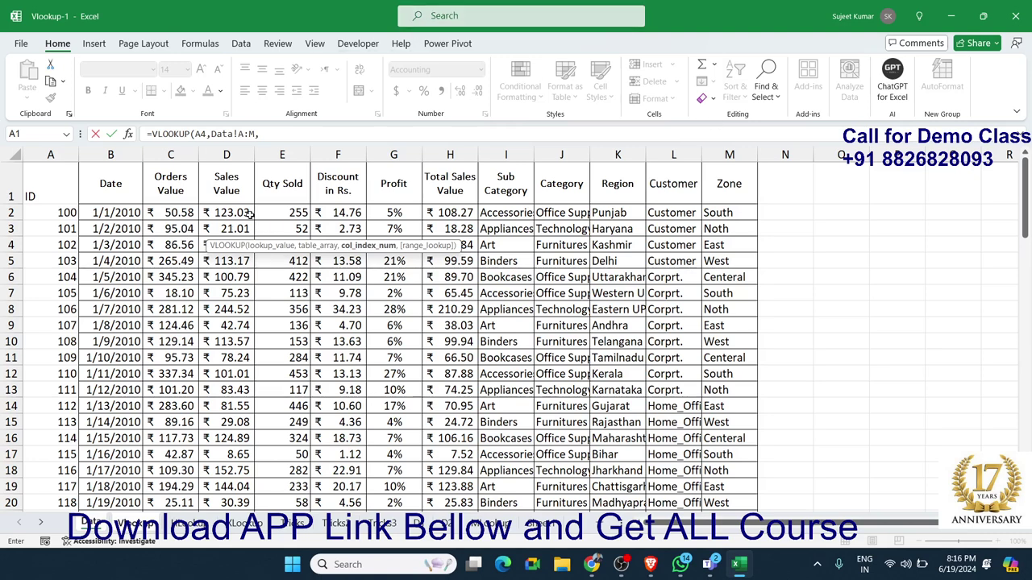
{"action": "type", "text": "4,0"}
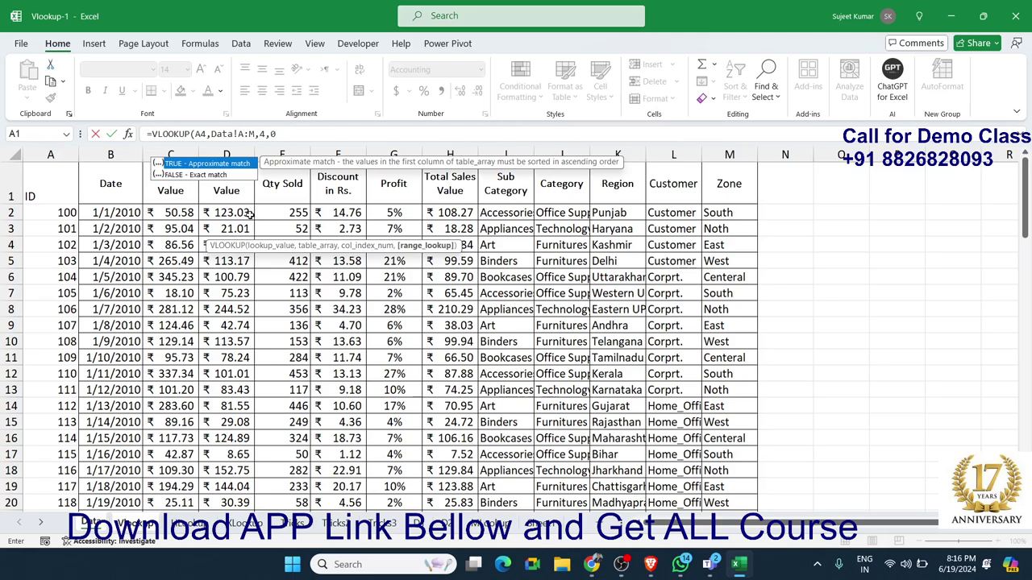
{"action": "key", "text": "Return"}
{"action": "key", "text": "Up"}
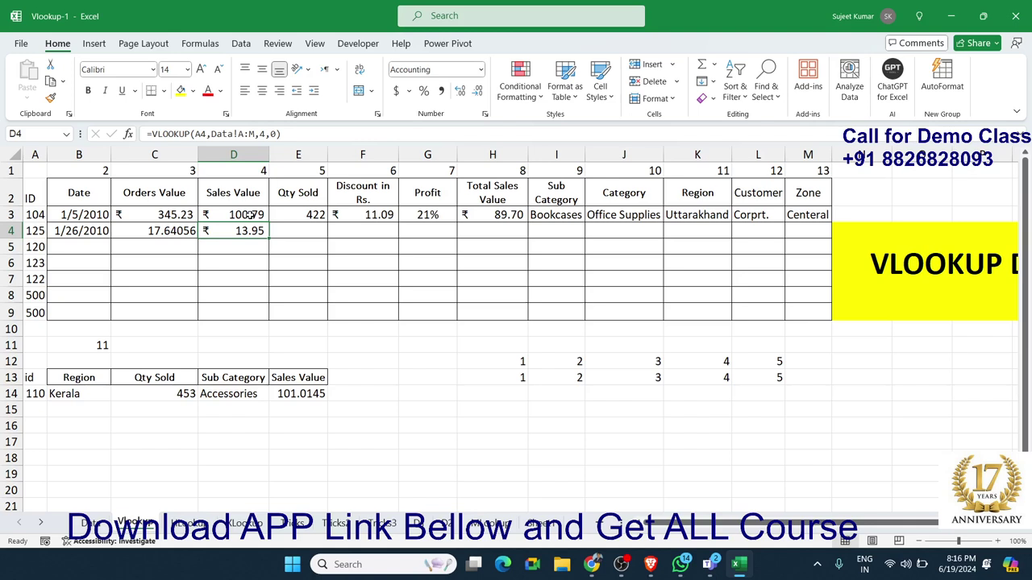
Change D4's references to $A4 and Data!$A:$M, then fill the formula across to M4
{"action": "double_click", "coordinate": [235, 231]}
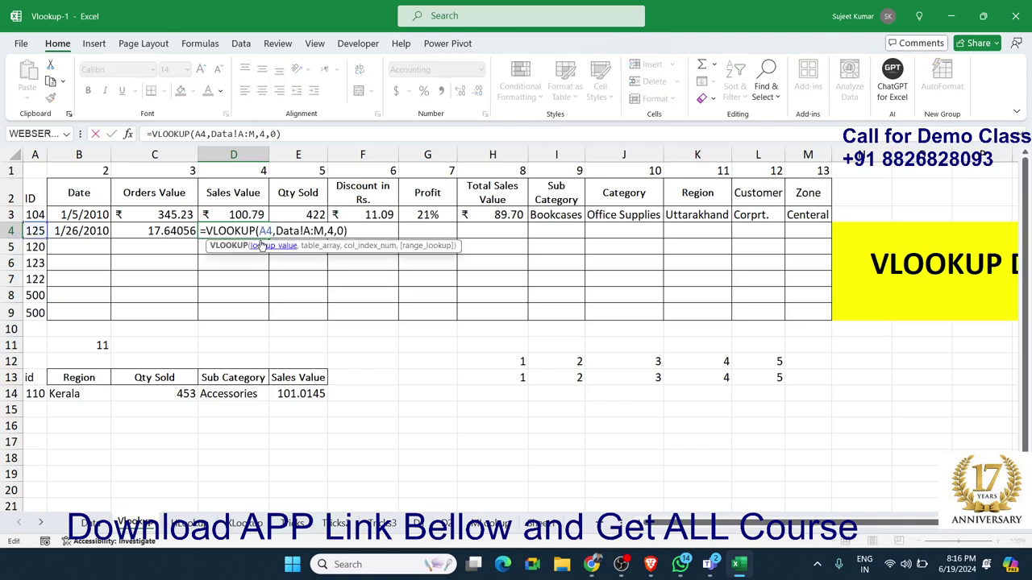
{"action": "left_click", "coordinate": [259, 231]}
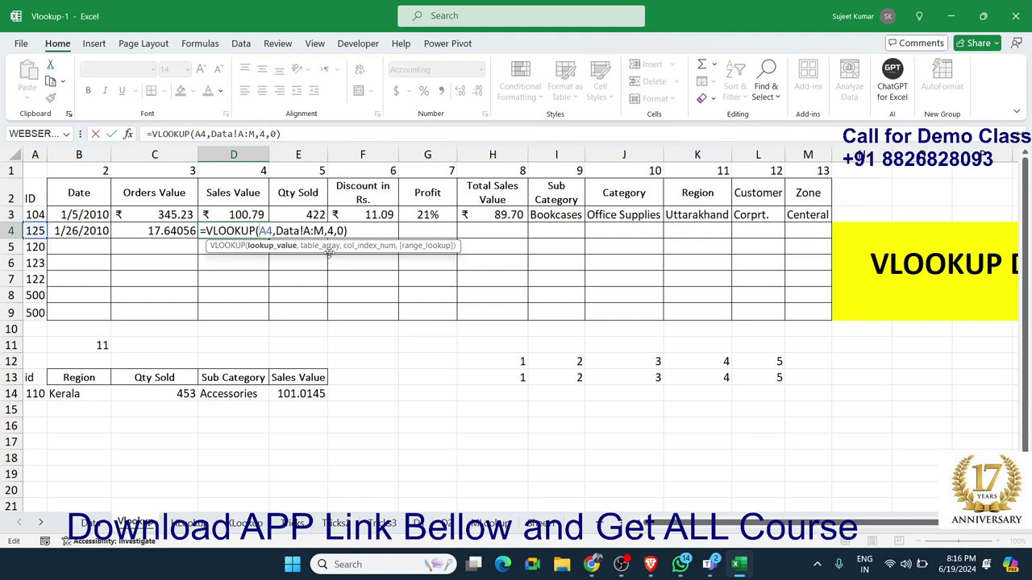
{"action": "type", "text": "$"}
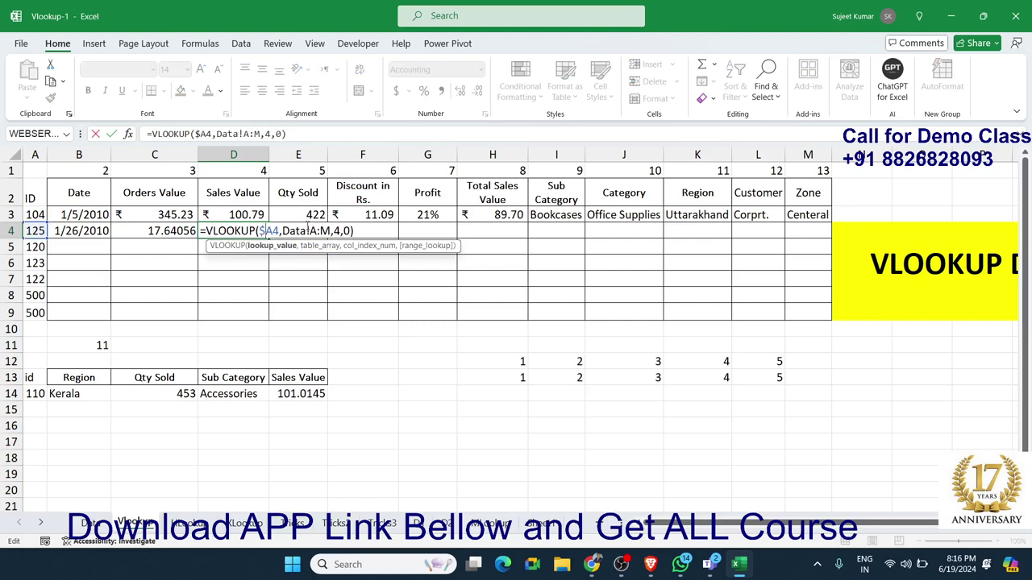
{"action": "left_click", "coordinate": [315, 231]}
{"action": "key", "text": "F4"}
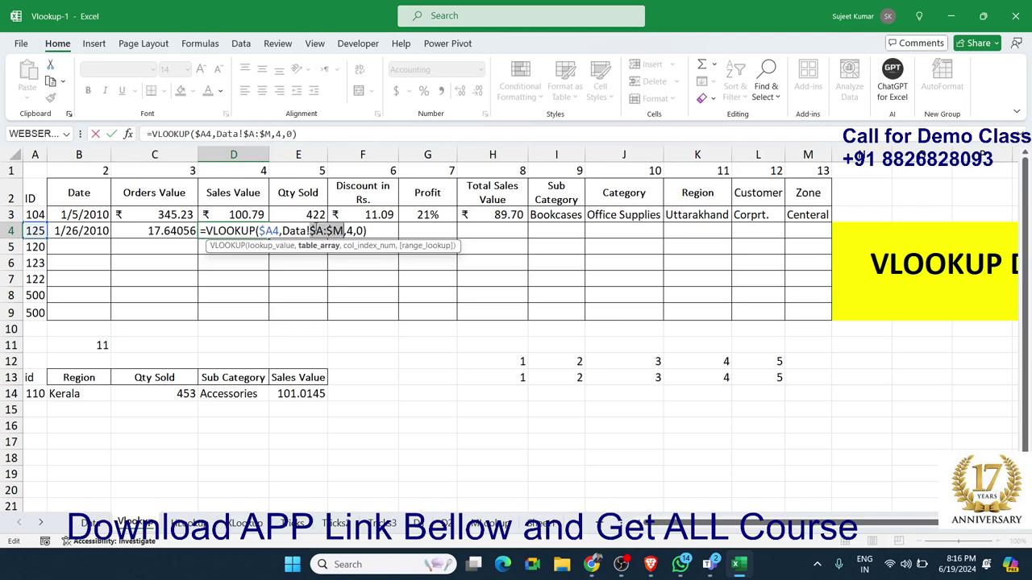
{"action": "key", "text": "Return"}
{"action": "key", "text": "Up"}
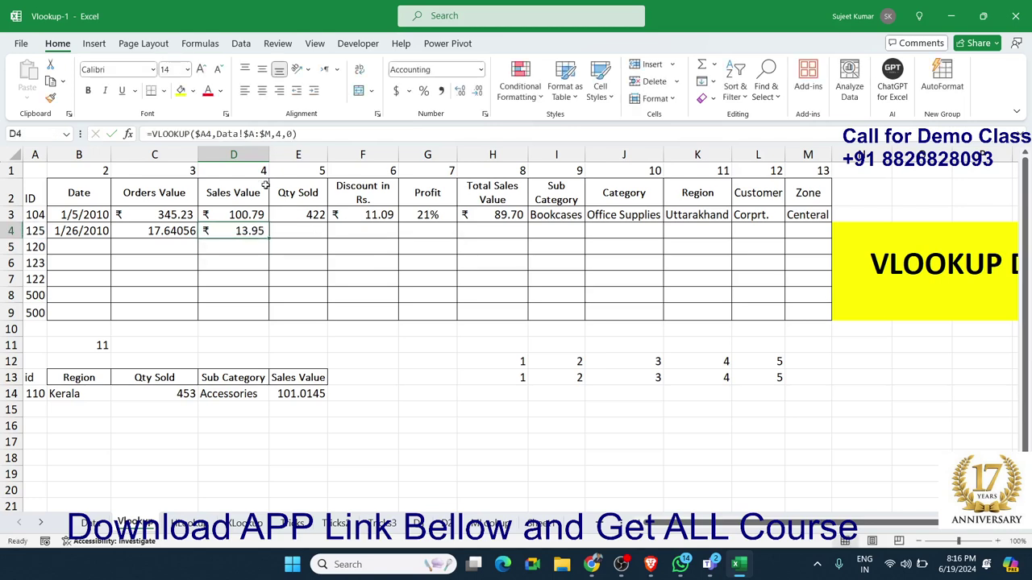
{"action": "left_click_drag", "start_coordinate": [268, 238], "coordinate": [811, 266]}
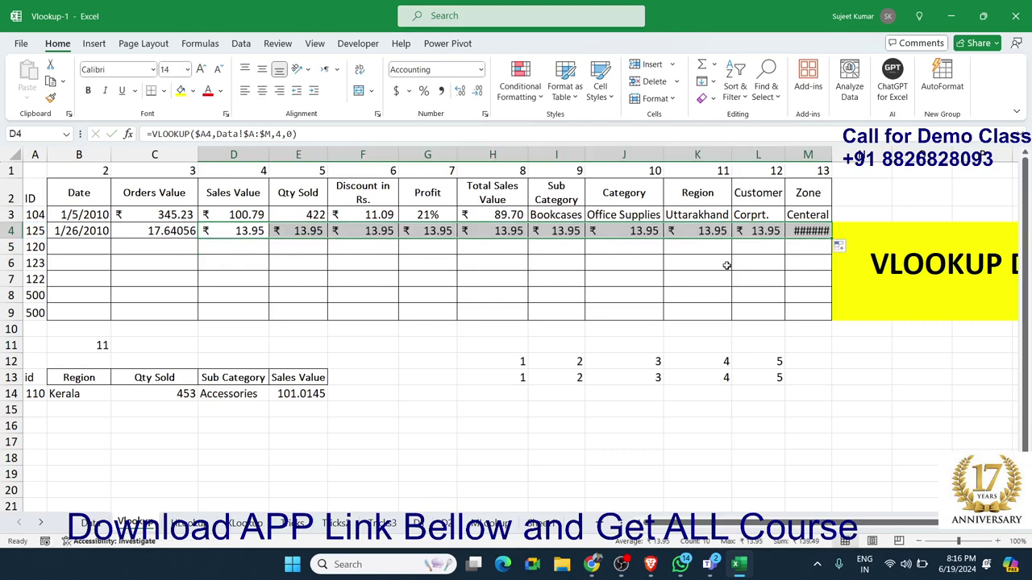
Change E4's lookup column index to 5 and correct F4's column index
{"action": "left_click", "coordinate": [257, 228]}
{"action": "double_click", "coordinate": [294, 230]}
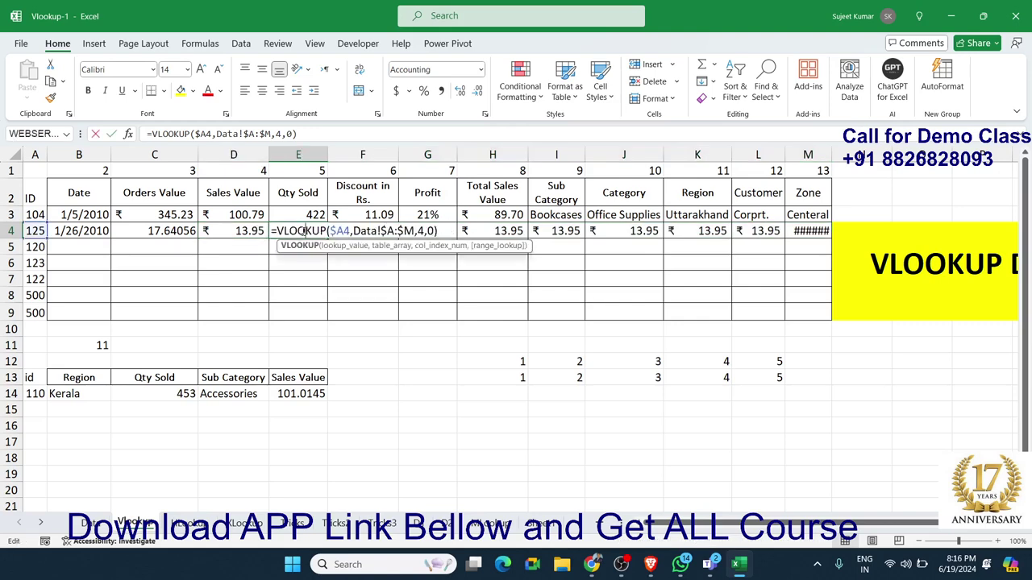
{"action": "left_click", "coordinate": [279, 135]}
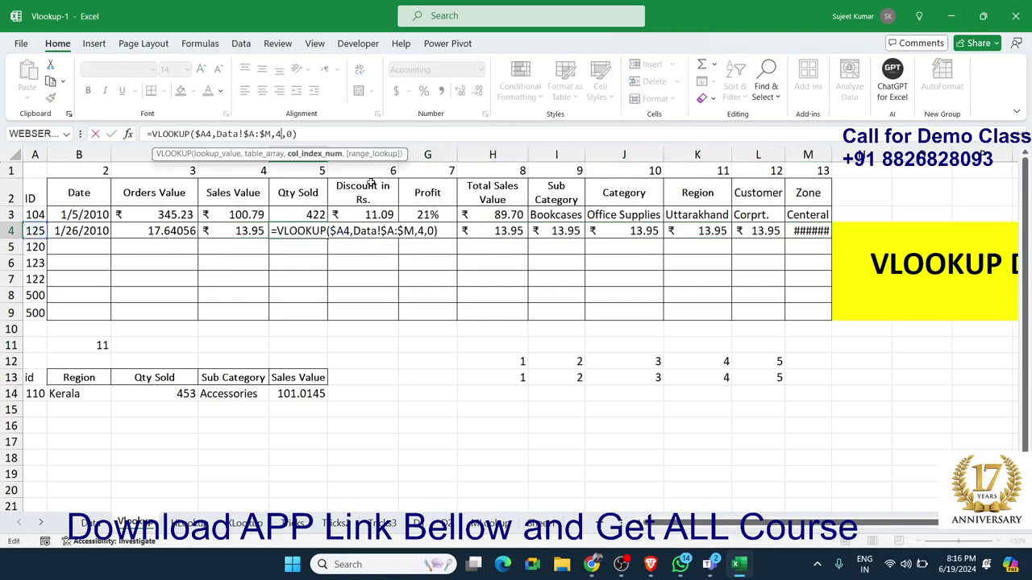
{"action": "key", "text": "BackSpace"}
{"action": "type", "text": "5"}
{"action": "key", "text": "Tab"}
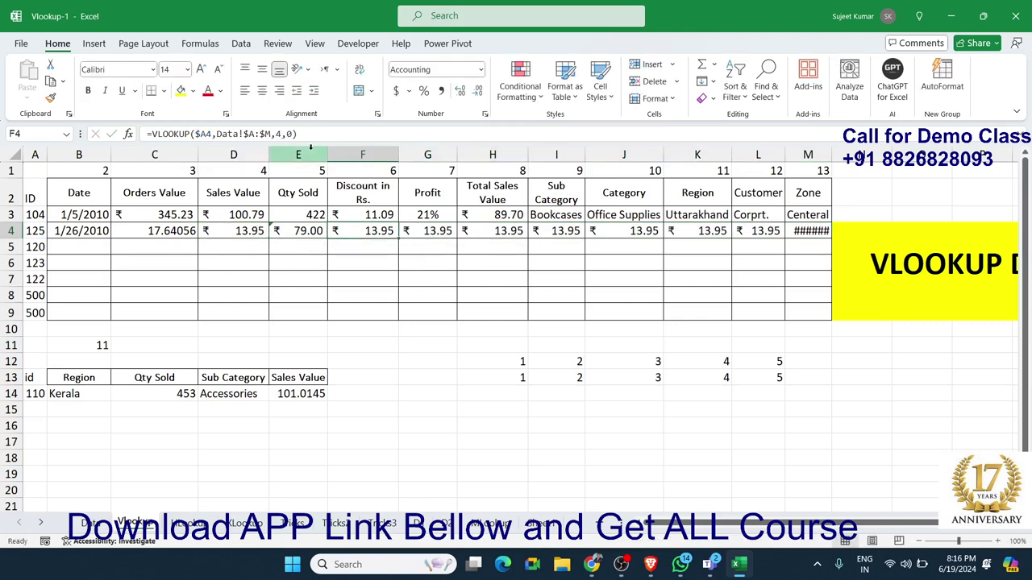
{"action": "left_click", "coordinate": [283, 134]}
{"action": "left_click", "coordinate": [282, 135]}
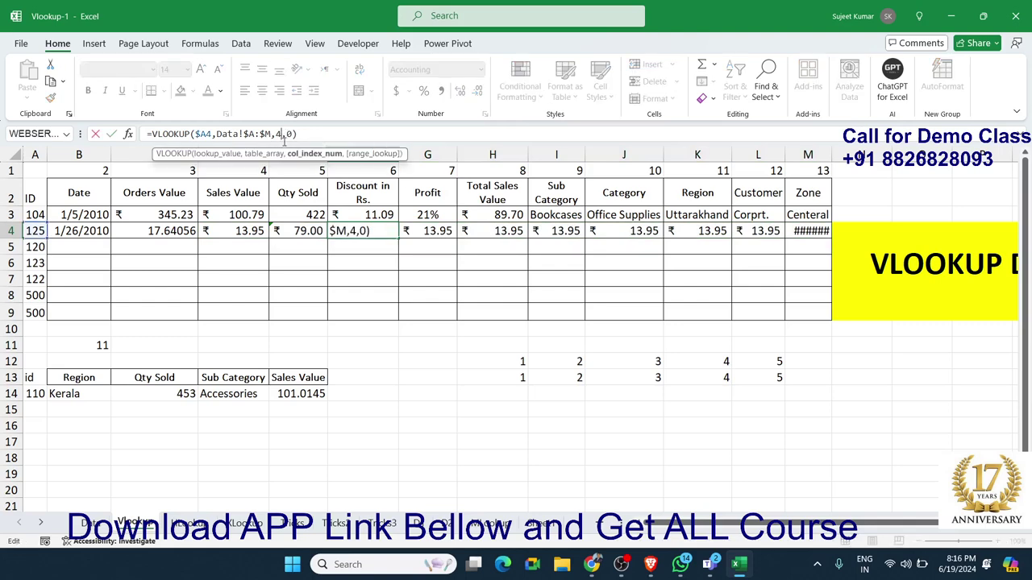
{"action": "key", "text": "BackSpace"}
{"action": "type", "text": "6"}
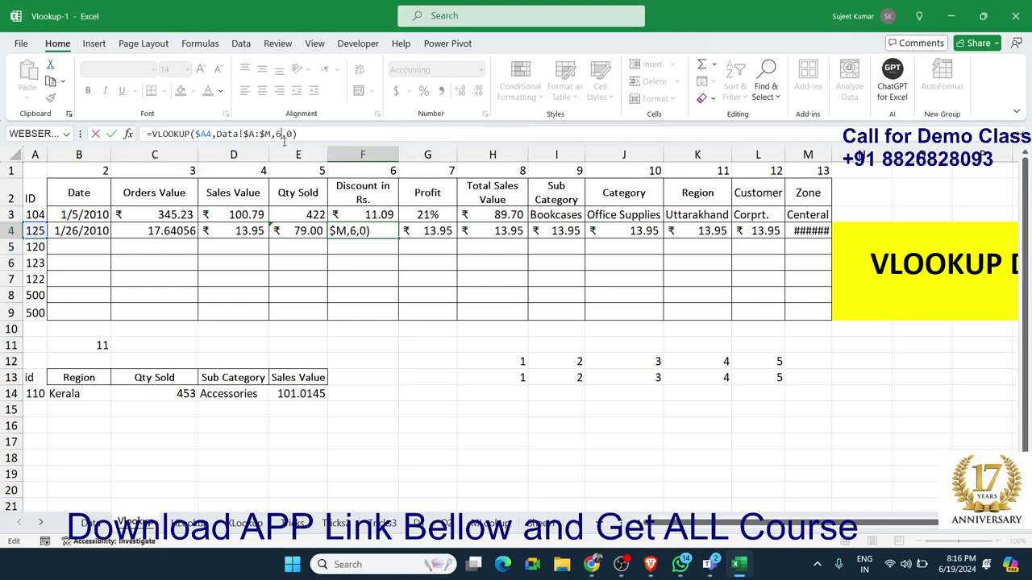
{"action": "key", "text": "Tab"}
Recommit the G4 through I4 lookups and set J4's column index to 10, showing Office Supplies
{"action": "left_click", "coordinate": [279, 135]}
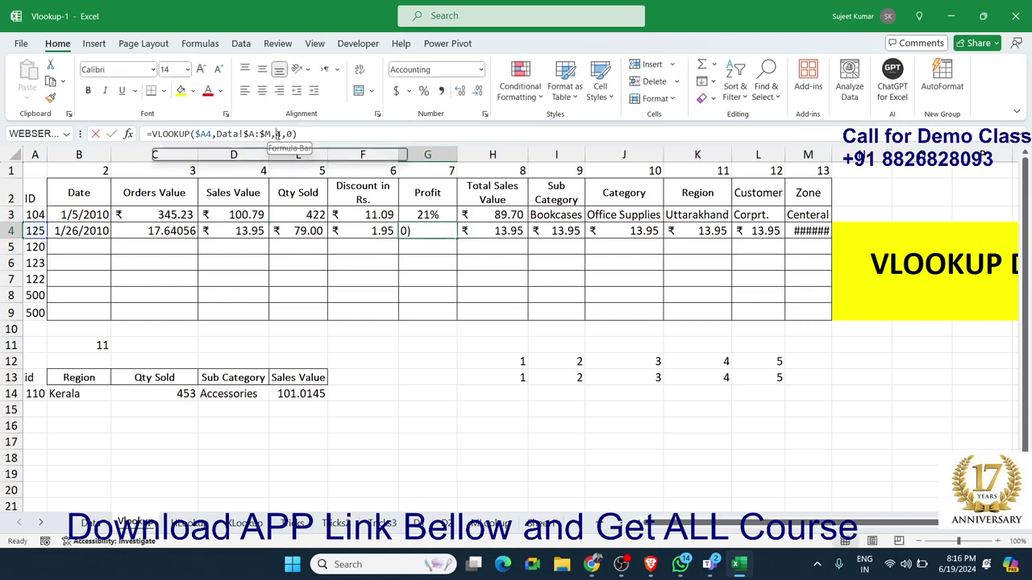
{"action": "key", "text": "Tab"}
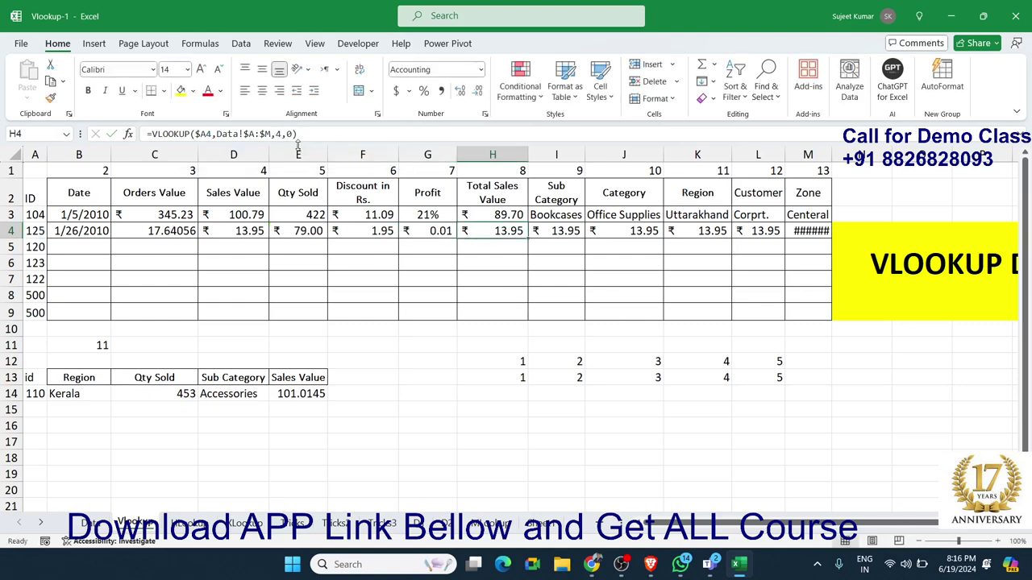
{"action": "left_click", "coordinate": [281, 135]}
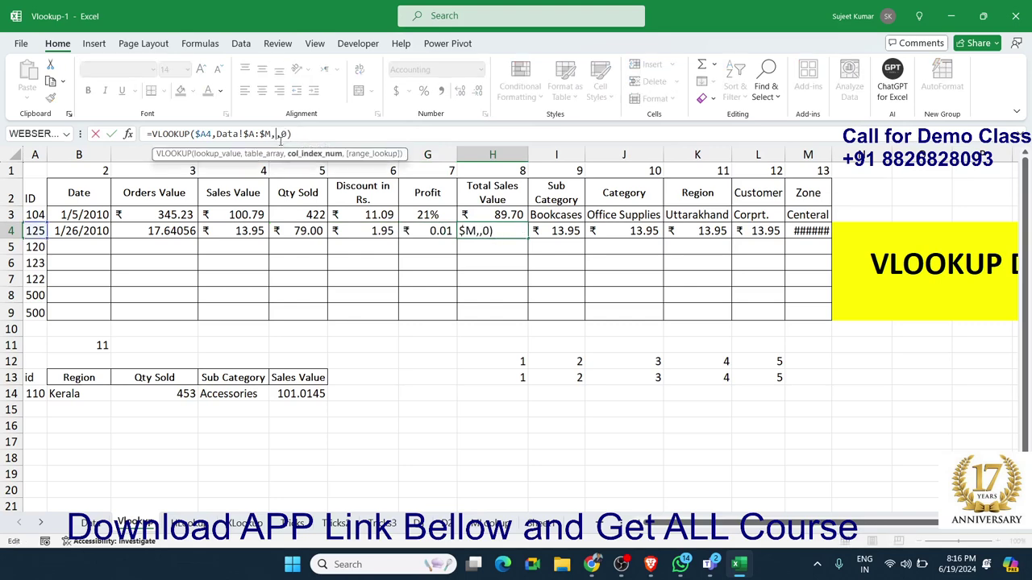
{"action": "type", "text": "8"}
{"action": "key", "text": "Tab"}
{"action": "left_click", "coordinate": [279, 135]}
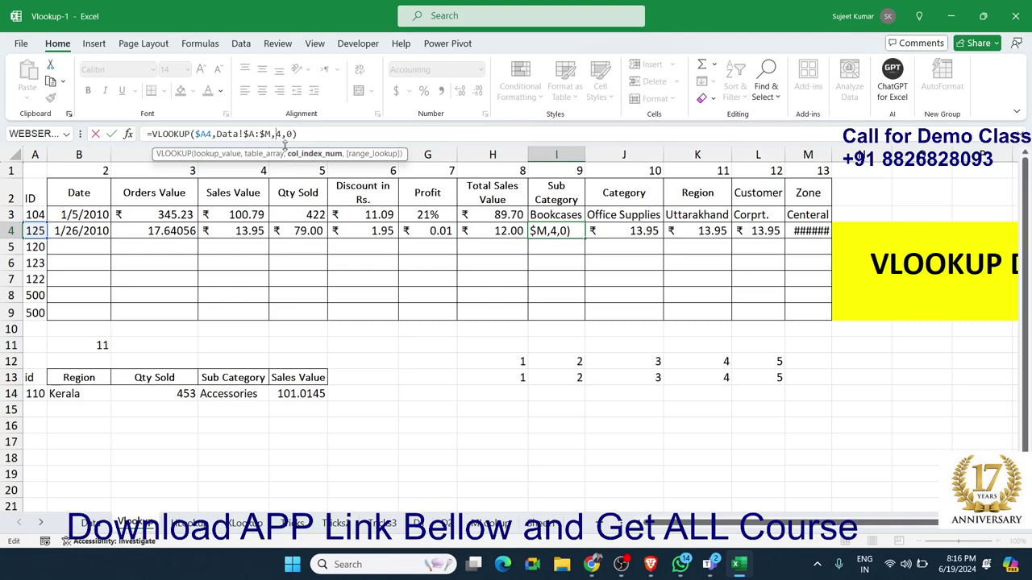
{"action": "key", "text": "Tab"}
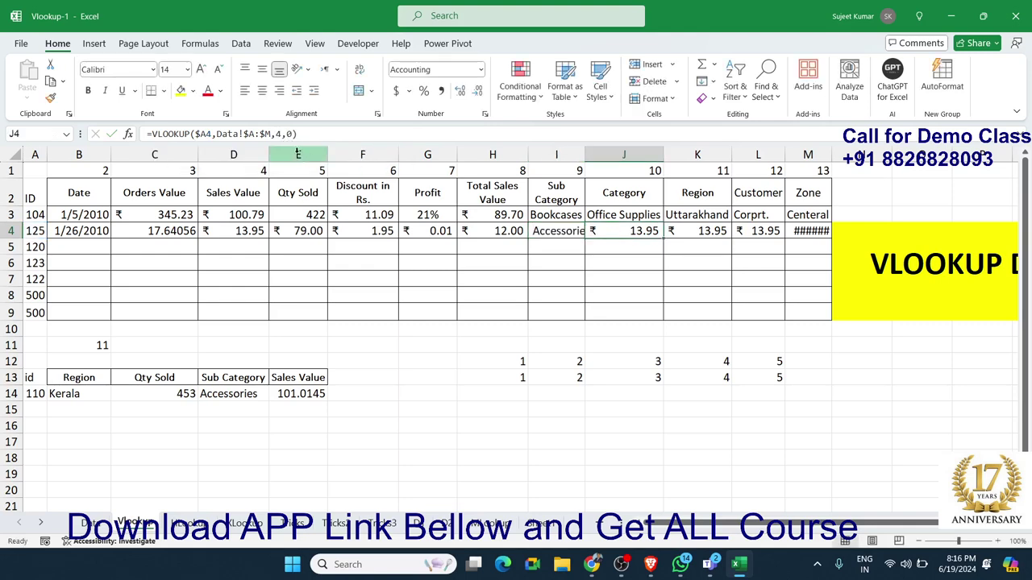
{"action": "left_click", "coordinate": [281, 135]}
{"action": "key", "text": "Delete"}
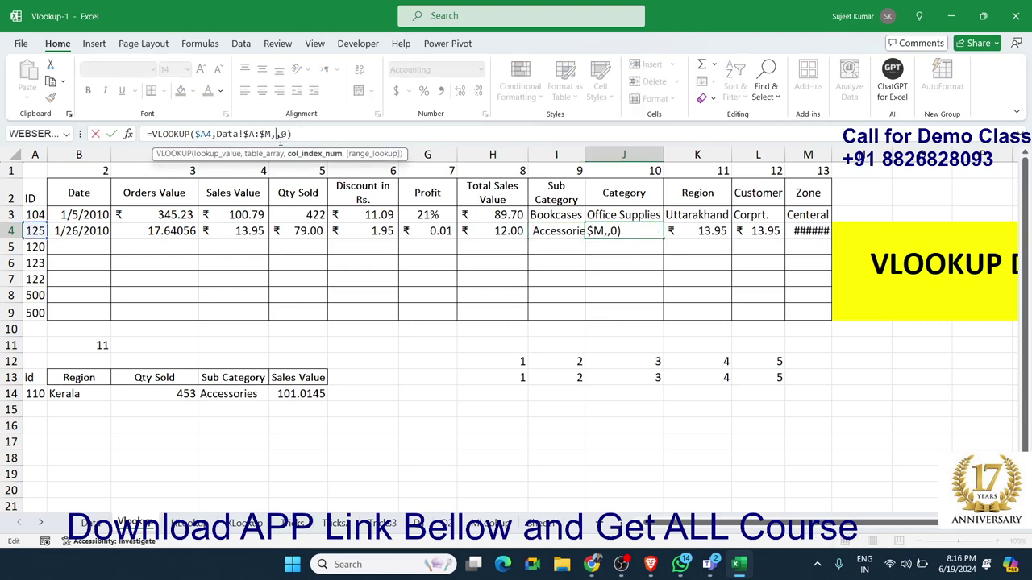
{"action": "type", "text": "10"}
{"action": "key", "text": "Tab"}
Set the K4, L4 and M4 column indexes to 11, 12 and 13, returning Eastern UP through South
{"action": "left_click", "coordinate": [281, 135]}
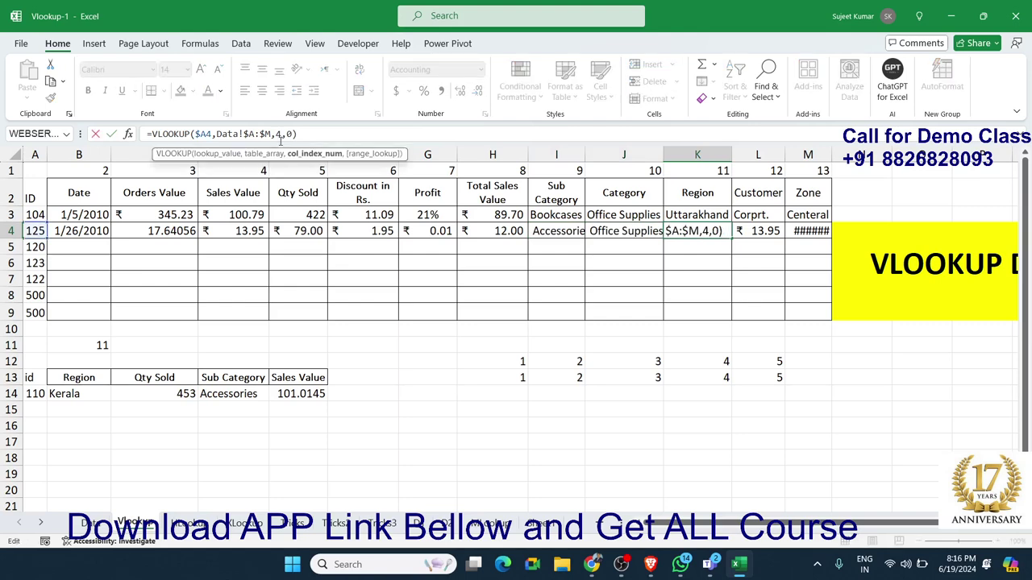
{"action": "key", "text": "Delete"}
{"action": "type", "text": "11"}
{"action": "key", "text": "Tab"}
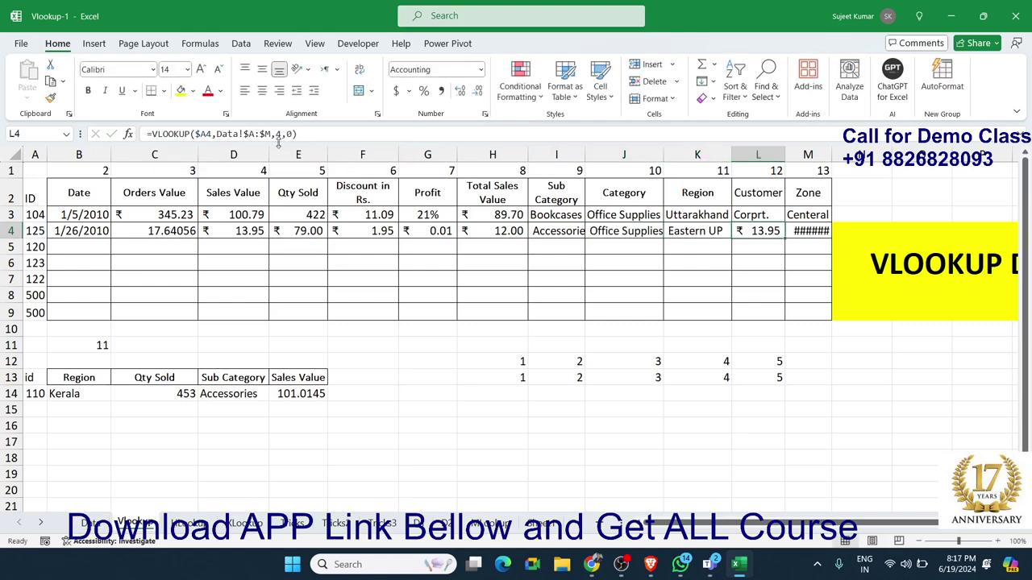
{"action": "left_click", "coordinate": [281, 135]}
{"action": "key", "text": "Delete"}
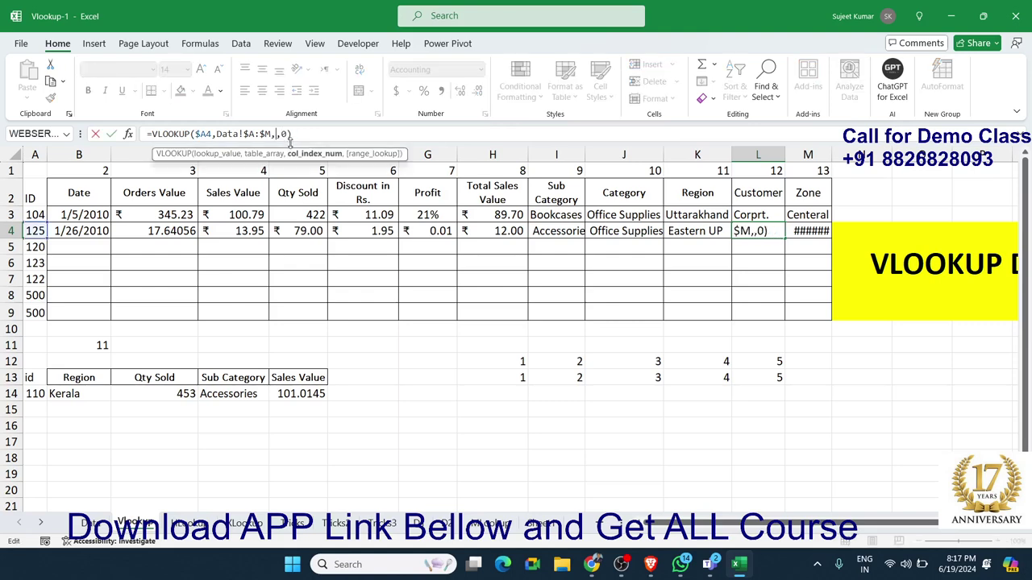
{"action": "type", "text": "12"}
{"action": "key", "text": "Tab"}
{"action": "left_click", "coordinate": [283, 134]}
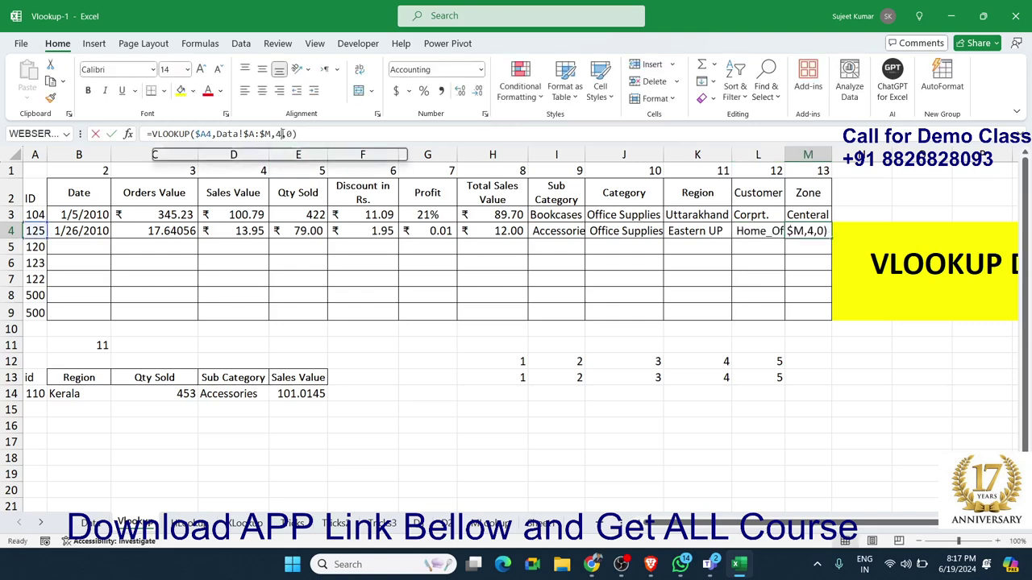
{"action": "key", "text": "Delete"}
{"action": "type", "text": "13"}
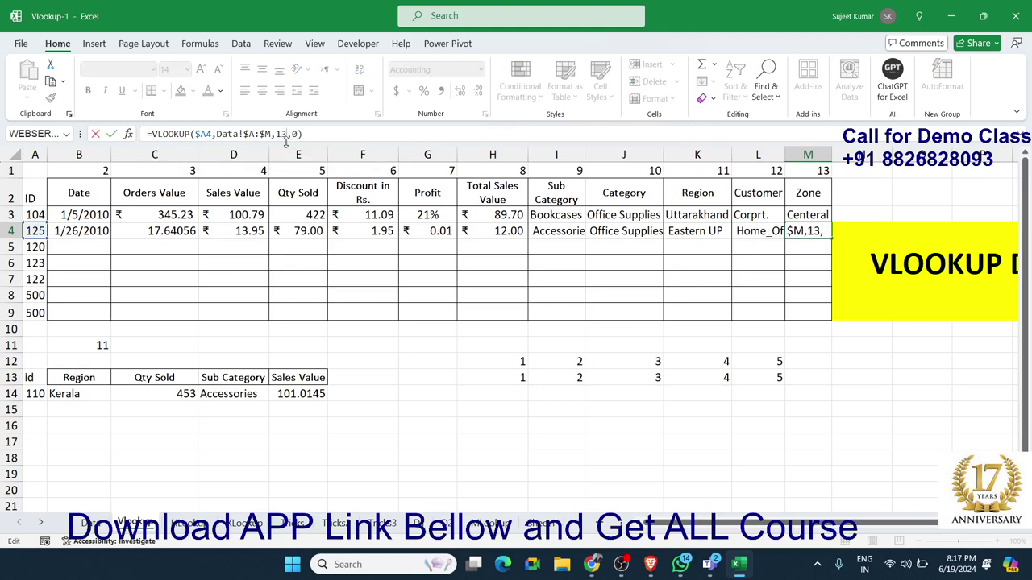
{"action": "key", "text": "Tab"}
{"action": "left_click", "coordinate": [353, 237]}
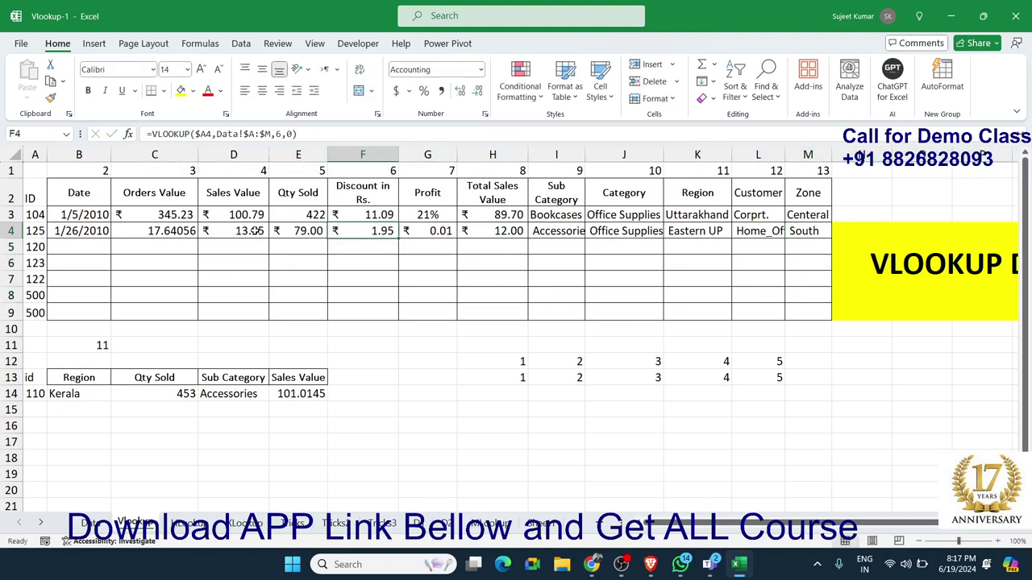
{"action": "left_click", "coordinate": [141, 216]}
{"action": "left_click", "coordinate": [81, 231]}
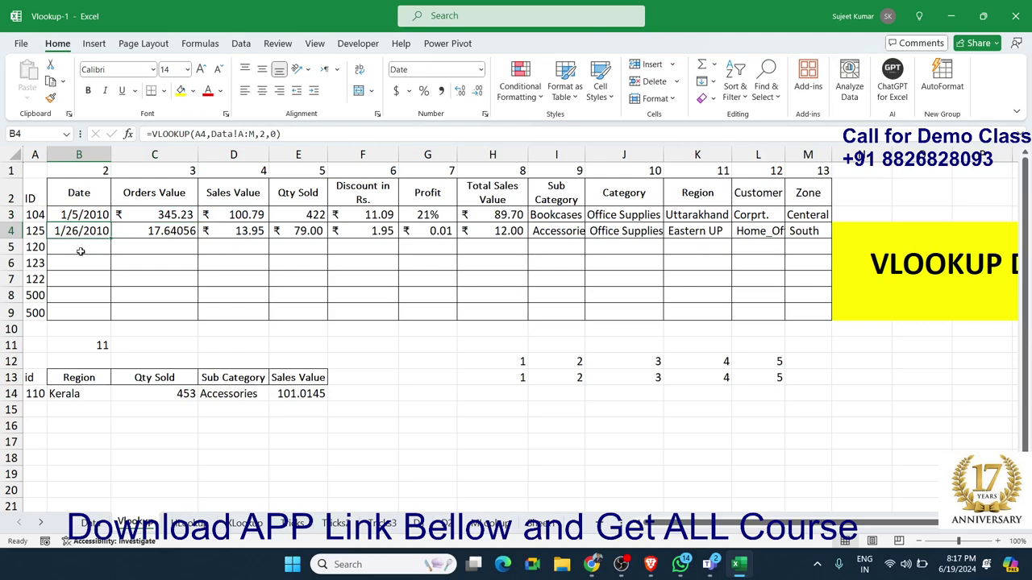
{"action": "left_click", "coordinate": [81, 251]}
{"action": "left_click", "coordinate": [93, 524]}
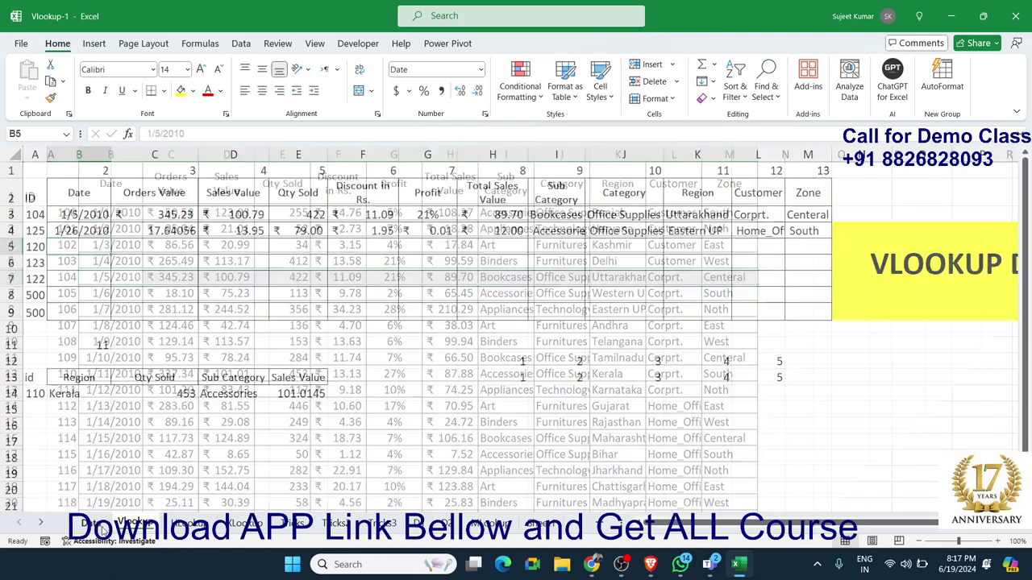
{"action": "mouse_move", "coordinate": [103, 193]}
{"action": "left_mouse_down"}
{"action": "mouse_move", "coordinate": [331, 178]}
{"action": "mouse_move", "coordinate": [726, 184]}
{"action": "left_mouse_up"}
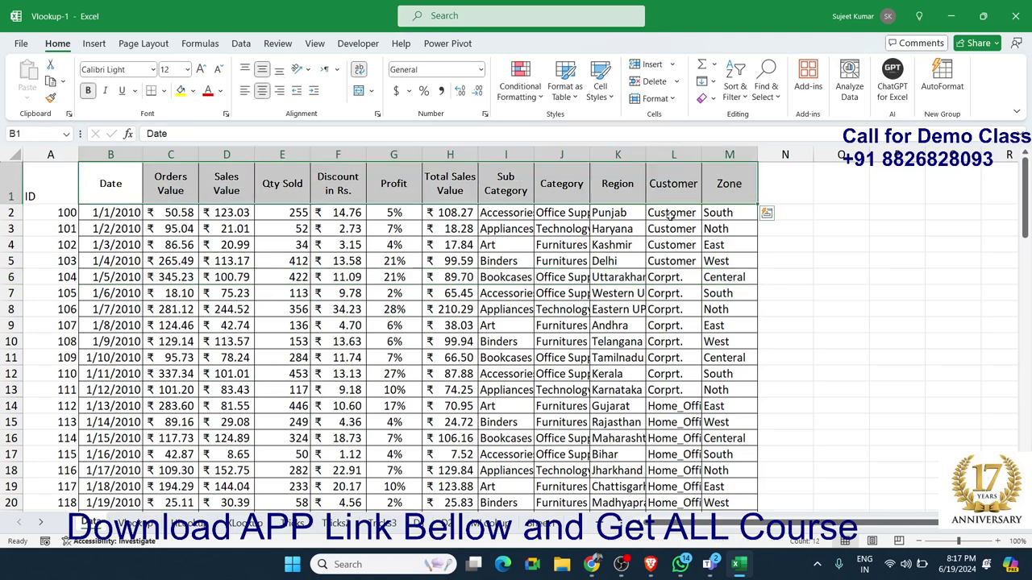
{"action": "left_click", "coordinate": [141, 523]}
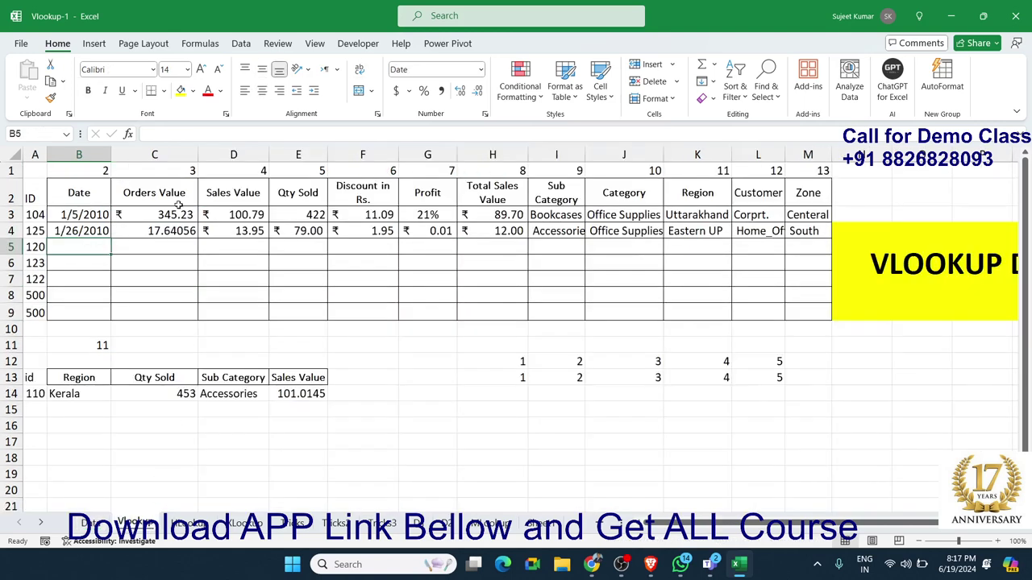
{"action": "mouse_move", "coordinate": [96, 171]}
{"action": "left_mouse_down"}
{"action": "mouse_move", "coordinate": [735, 153]}
{"action": "mouse_move", "coordinate": [823, 170]}
{"action": "left_mouse_up"}
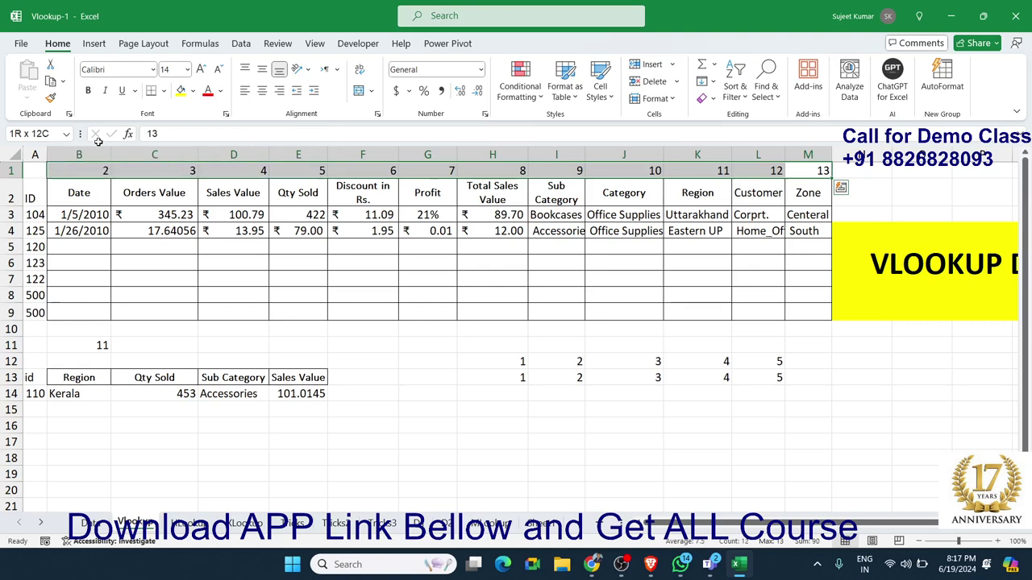
{"action": "left_click_drag", "start_coordinate": [823, 171], "coordinate": [89, 170]}
{"action": "left_click", "coordinate": [71, 247]}
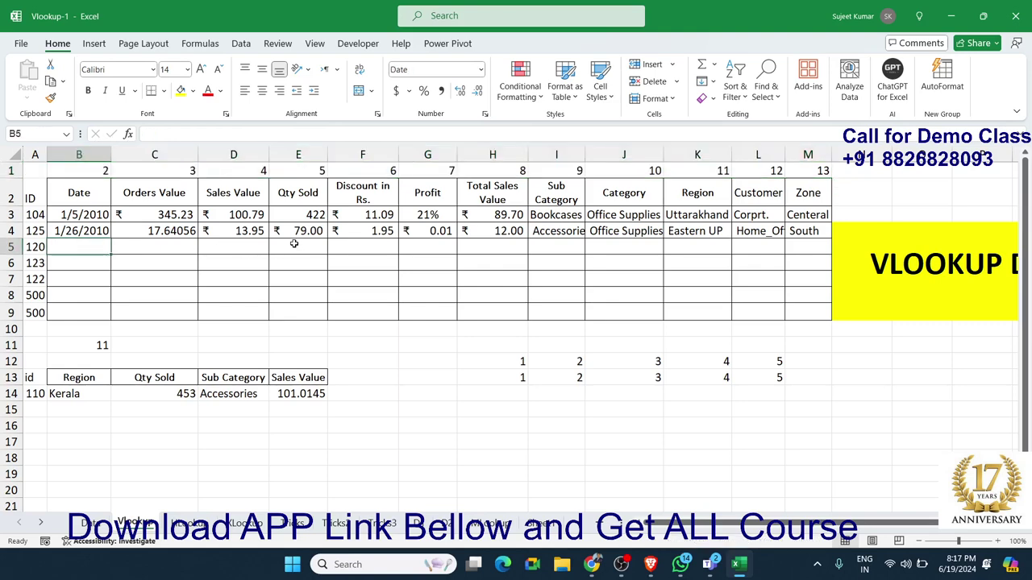
Enter a VLOOKUP in B5 on A5 against Data!A:M, taking the column number from Vlookup!B1
{"action": "type", "text": "=vl"}
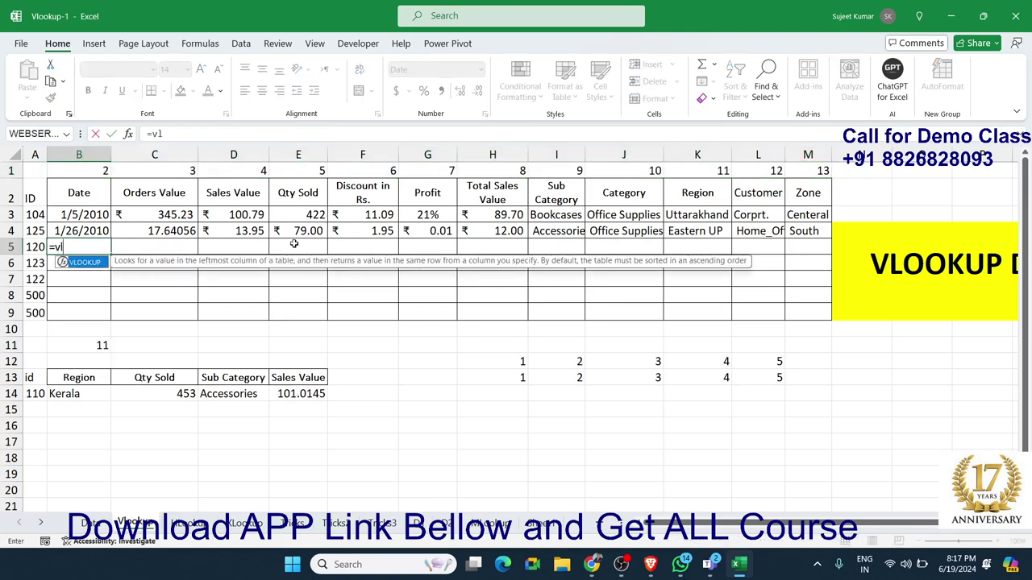
{"action": "key", "text": "Tab"}
{"action": "key", "text": "Left"}
{"action": "type", "text": ","}
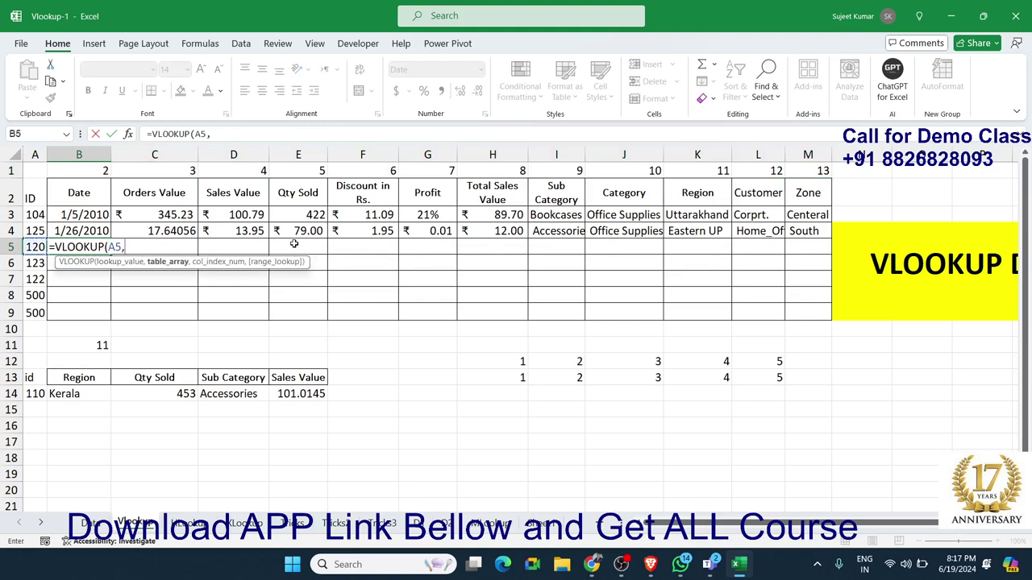
{"action": "left_click", "coordinate": [94, 524]}
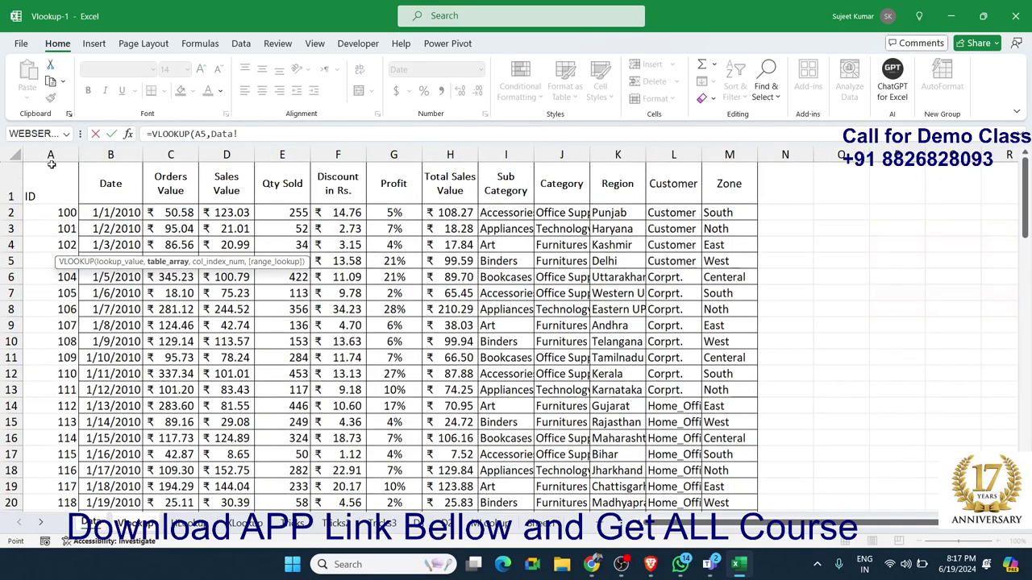
{"action": "left_click_drag", "start_coordinate": [50, 154], "coordinate": [718, 168]}
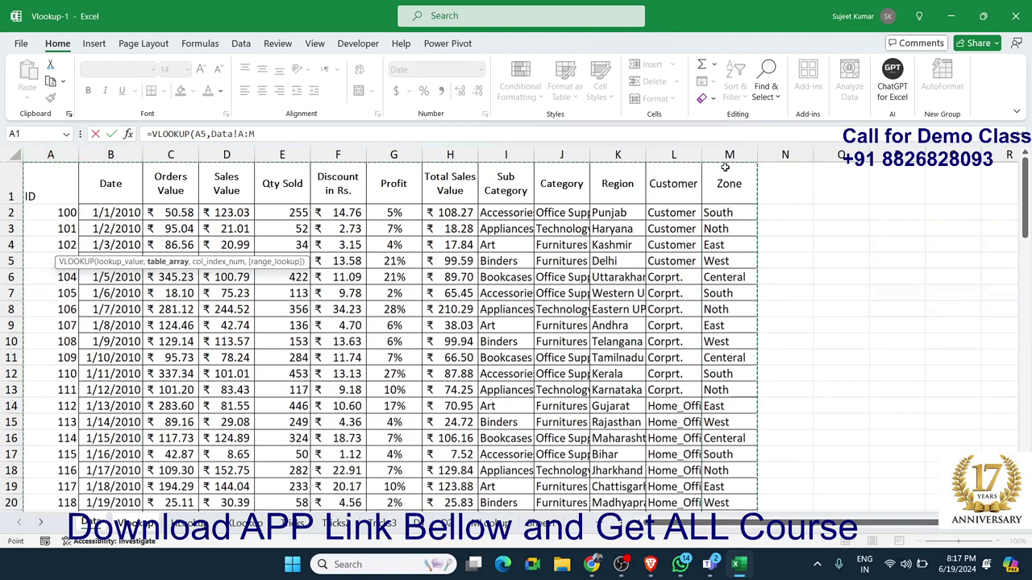
{"action": "type", "text": ","}
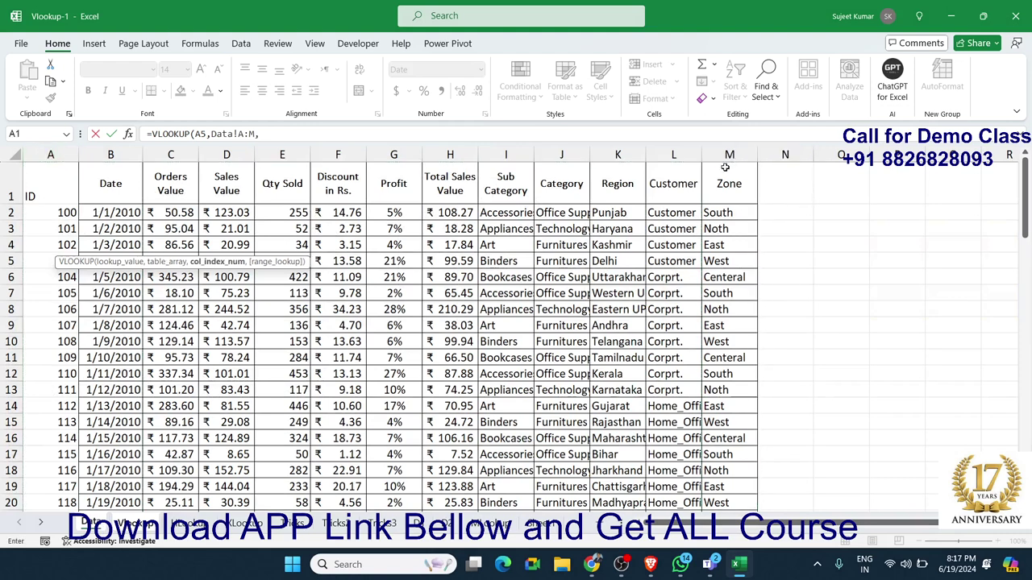
{"action": "left_click", "coordinate": [136, 524]}
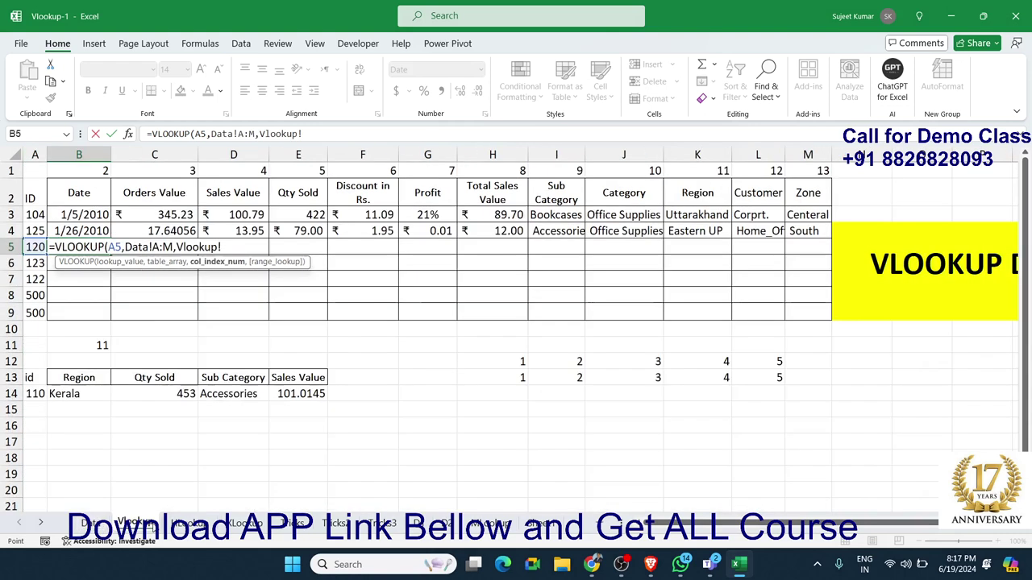
{"action": "left_click", "coordinate": [105, 171]}
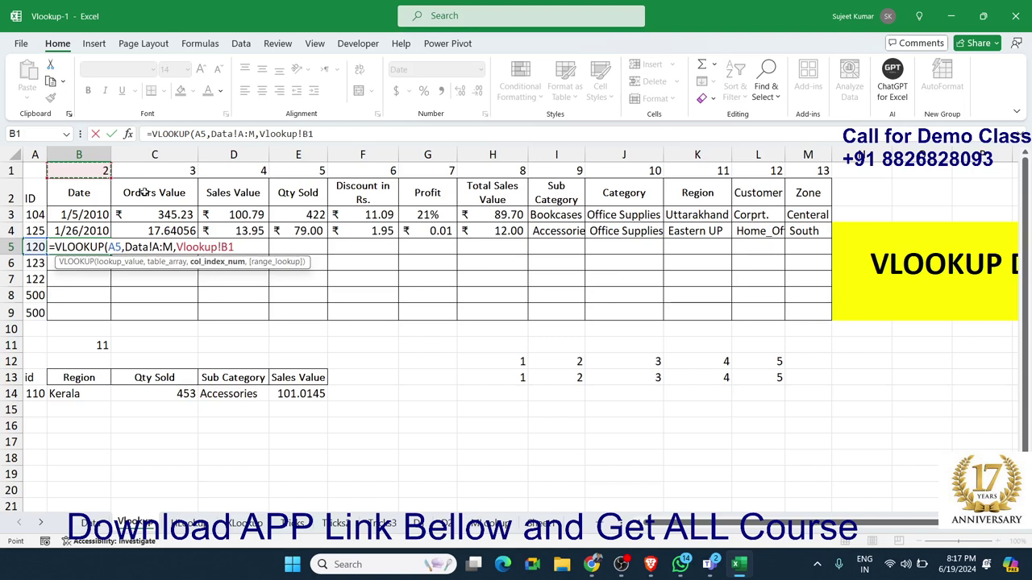
{"action": "type", "text": ","}
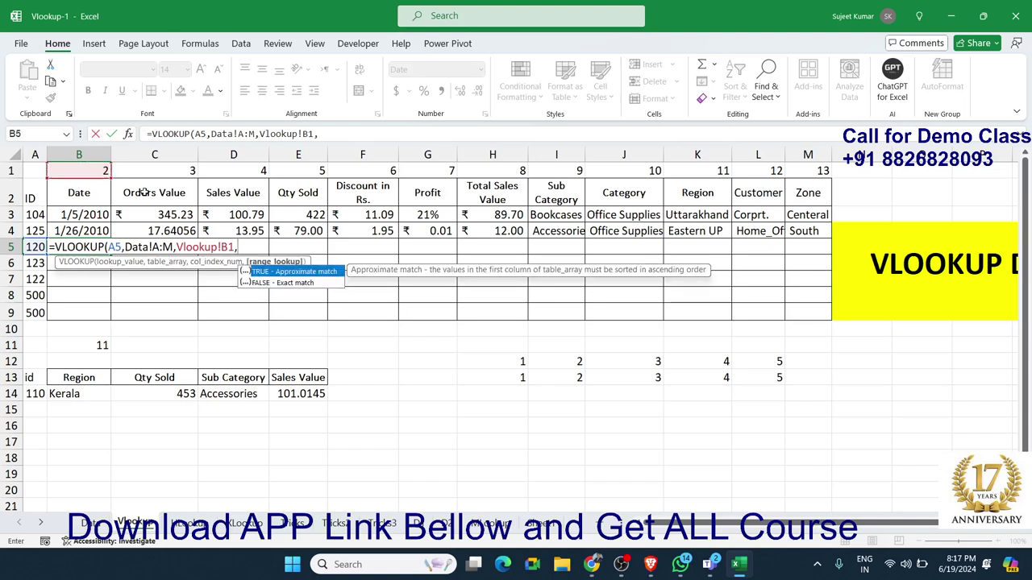
{"action": "type", "text": "0)"}
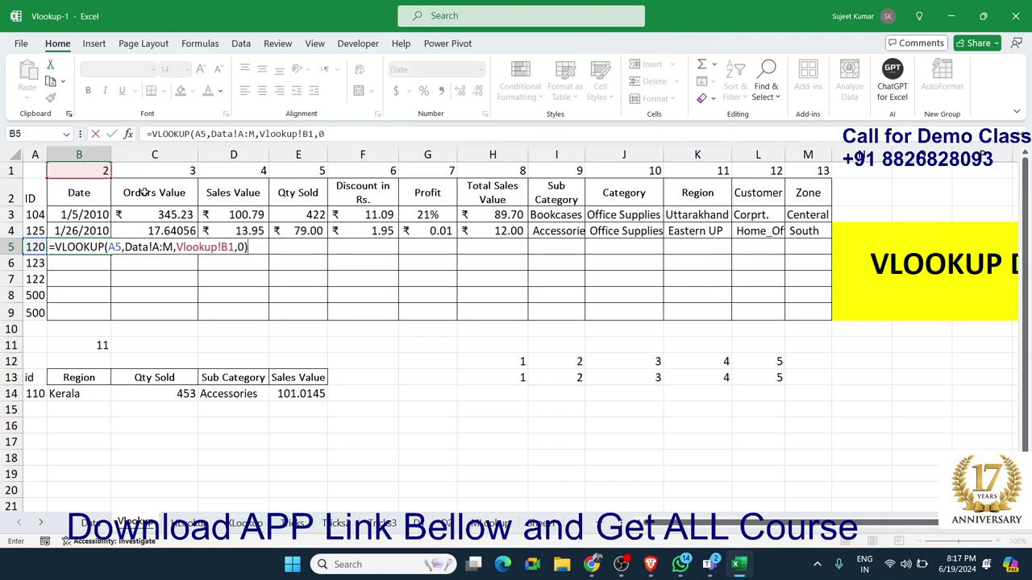
{"action": "key", "text": "ctrl+Return"}
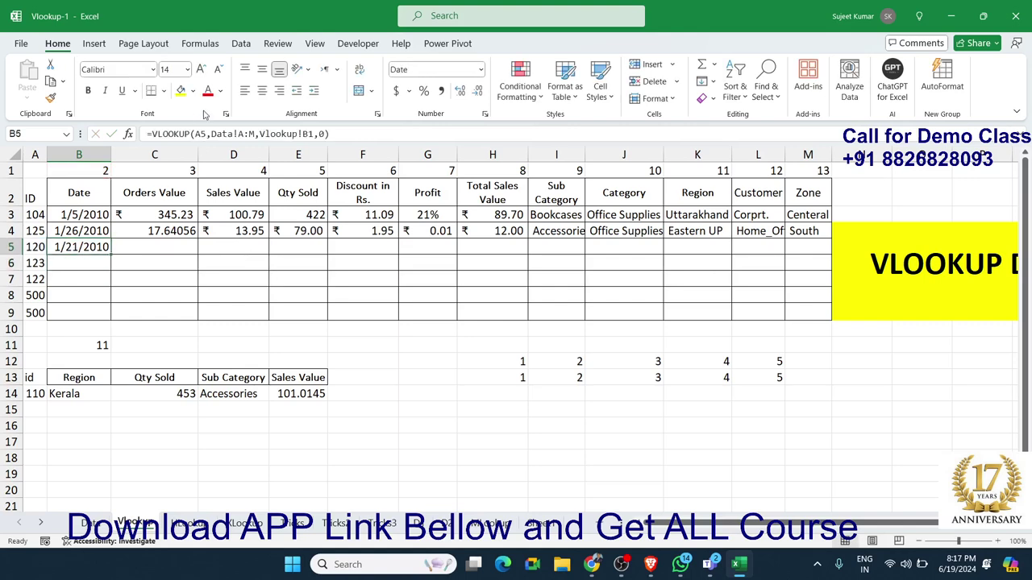
Lock B5's references to $A5, Data!$A:$M and Vlookup!B$1, returning 1/21/2010 for ID 120
{"action": "left_click", "coordinate": [196, 135]}
{"action": "type", "text": "$"}
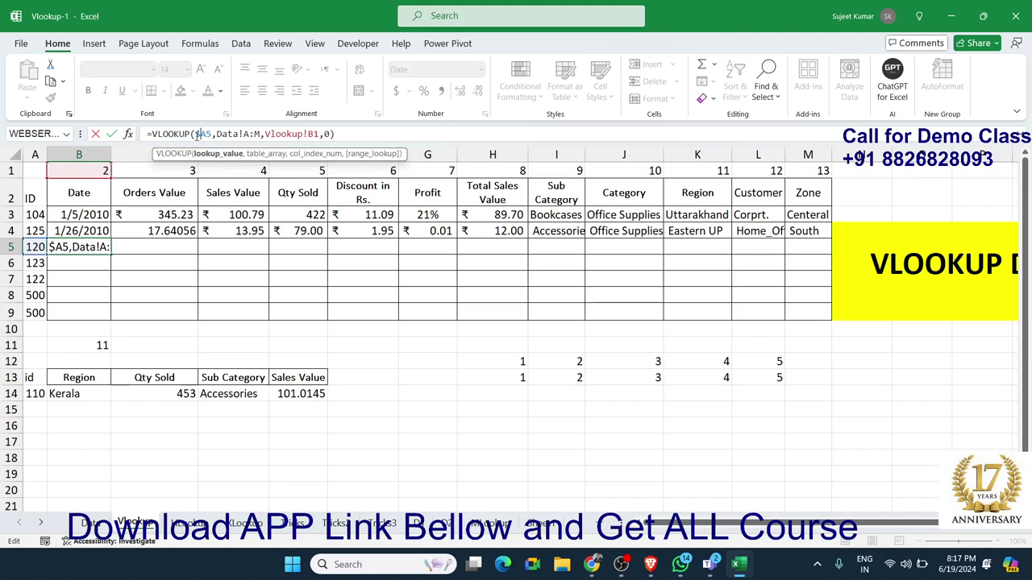
{"action": "left_click", "coordinate": [252, 134]}
{"action": "key", "text": "F4"}
{"action": "left_click", "coordinate": [322, 133]}
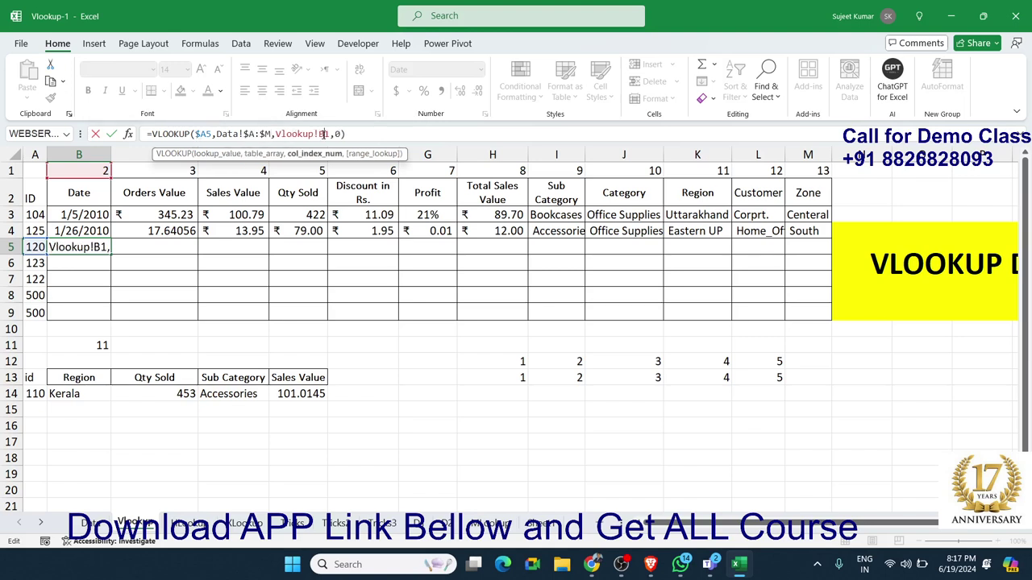
{"action": "key", "text": "F4"}
{"action": "key", "text": "F4"}
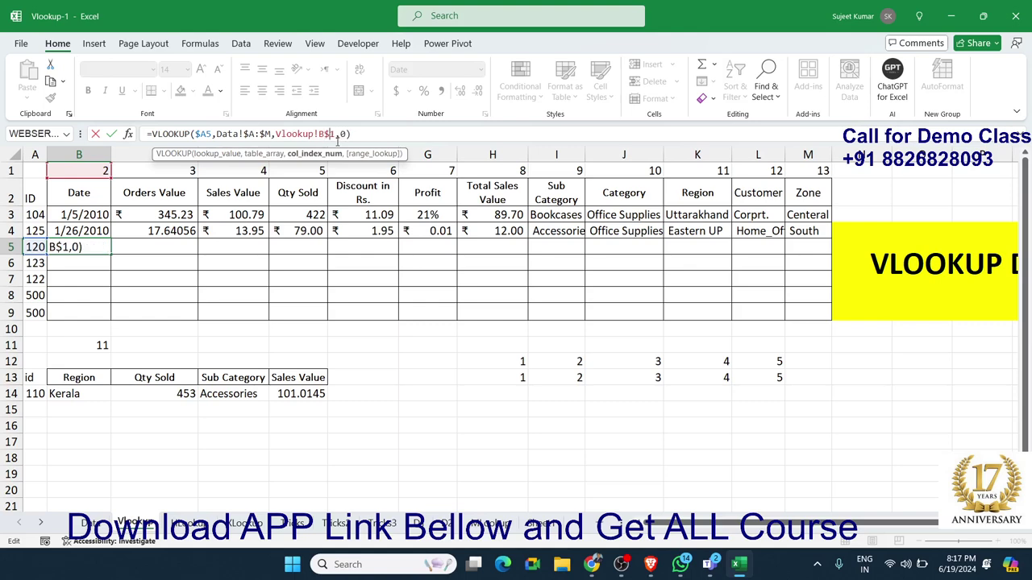
{"action": "key", "text": "ctrl+Return"}
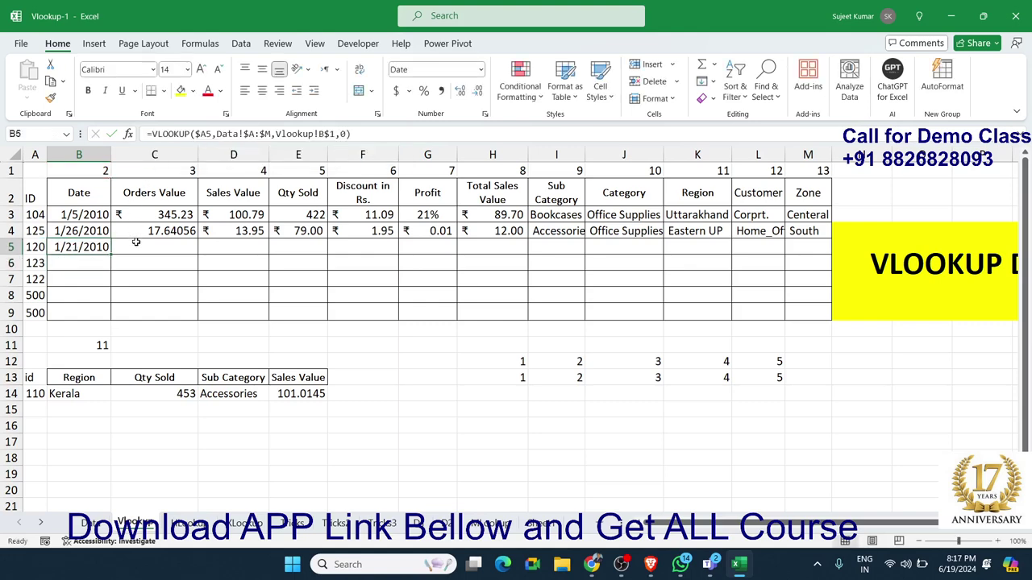
{"action": "left_click", "coordinate": [136, 243]}
Enter =VLOOKUP(A5,Data!A:M,Vlookup!B1,0) in C5, returning 40199 for ID 120
{"action": "type", "text": "=vl"}
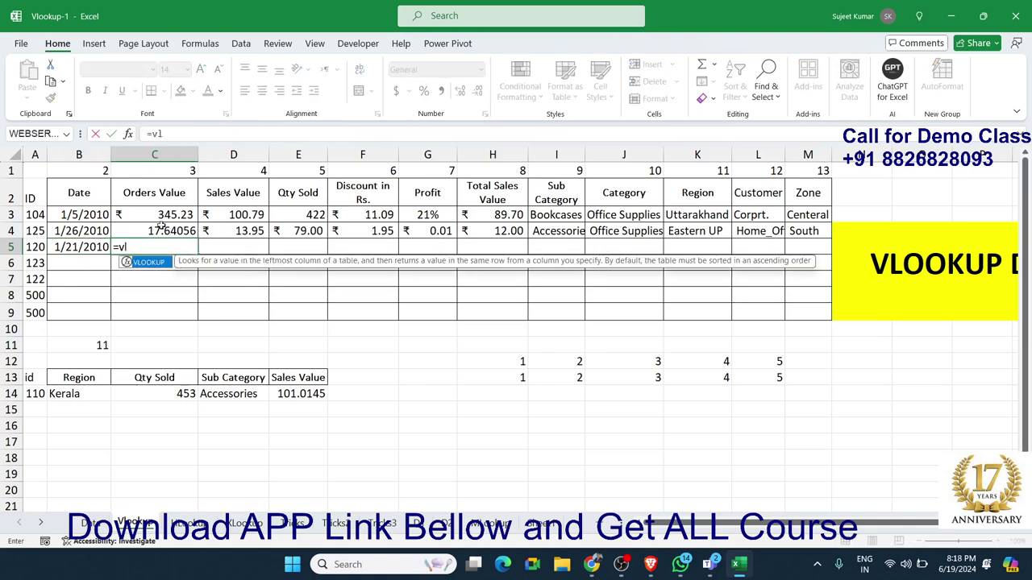
{"action": "key", "text": "Tab"}
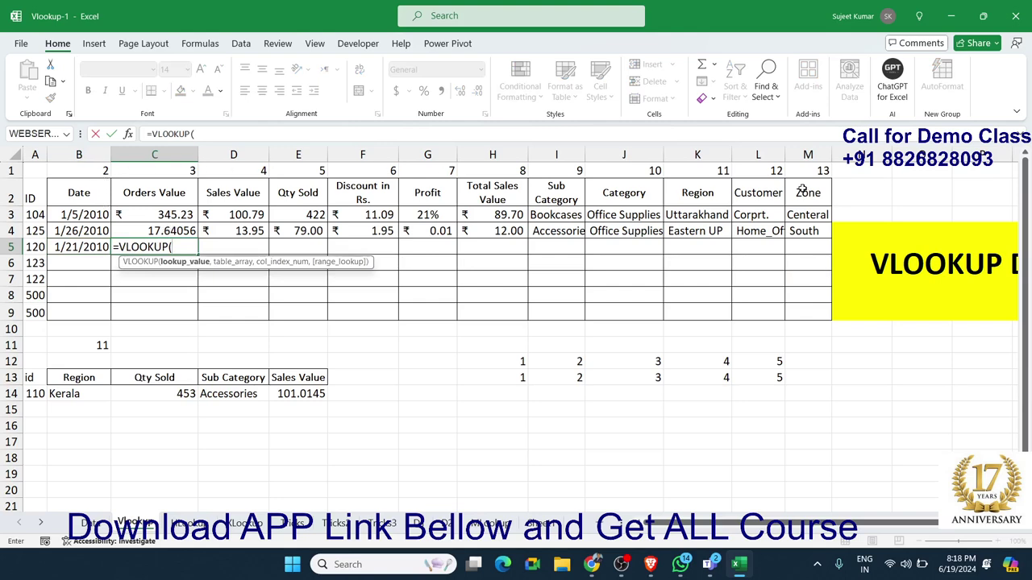
{"action": "left_click", "coordinate": [30, 247]}
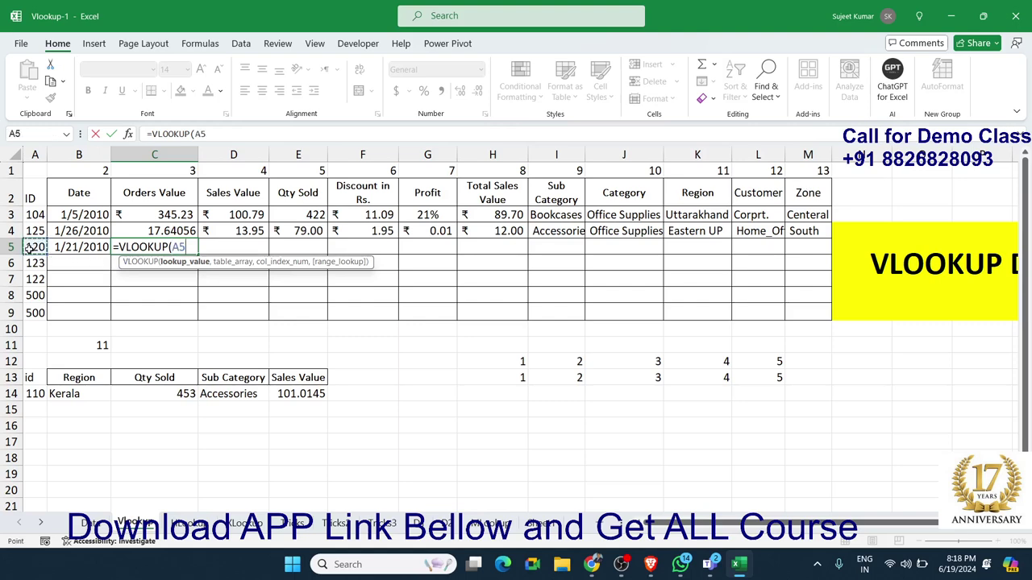
{"action": "type", "text": ","}
{"action": "left_click", "coordinate": [91, 524]}
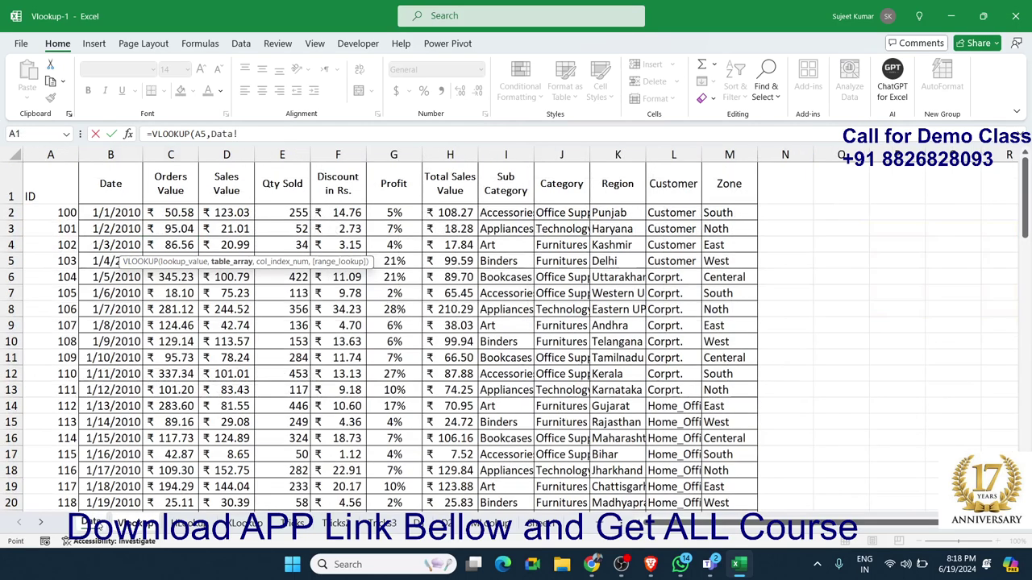
{"action": "left_click_drag", "start_coordinate": [50, 154], "coordinate": [724, 239]}
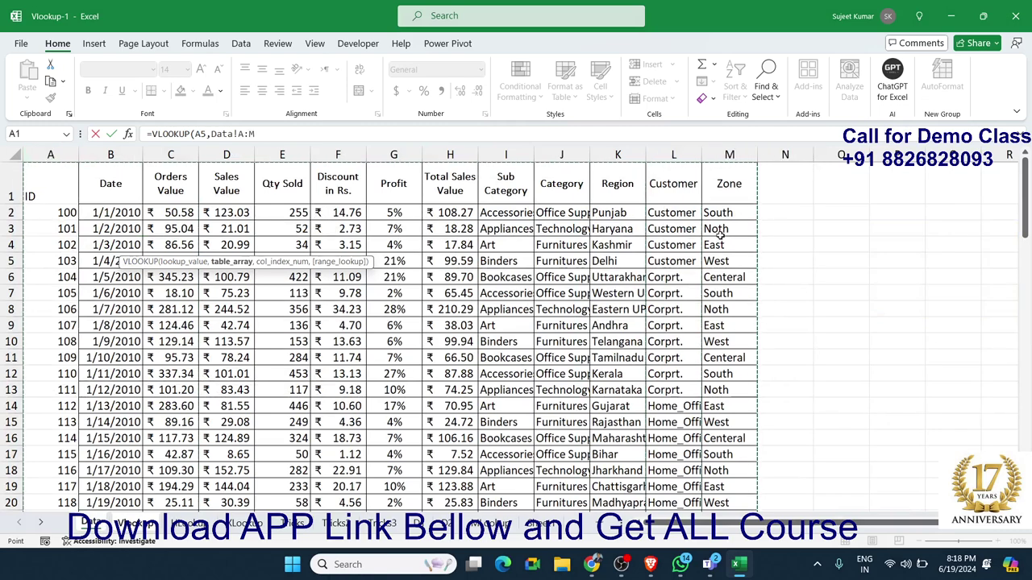
{"action": "type", "text": ","}
{"action": "left_click", "coordinate": [113, 153]}
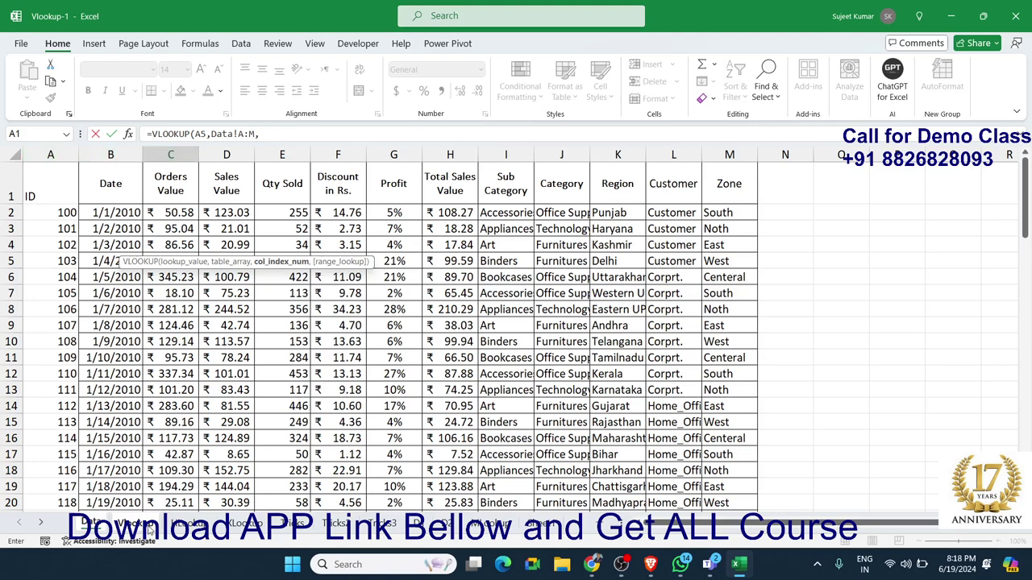
{"action": "left_click", "coordinate": [149, 526]}
{"action": "left_click", "coordinate": [89, 171]}
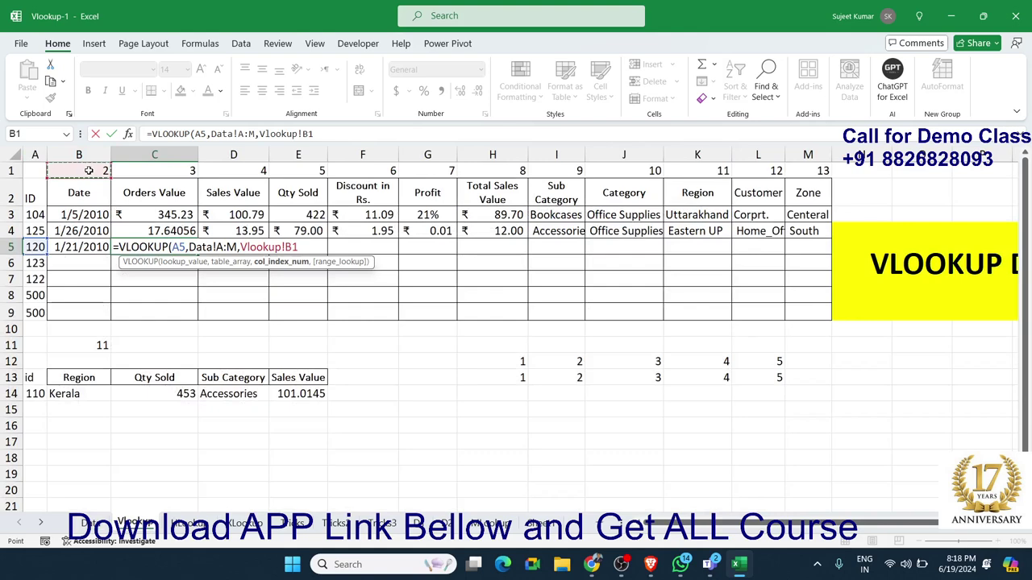
{"action": "type", "text": ",0"}
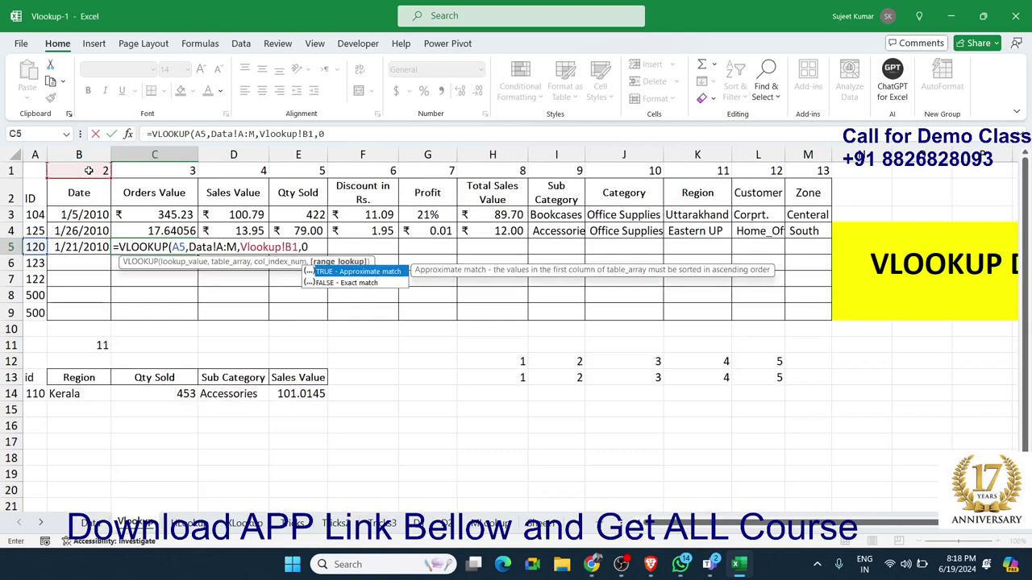
{"action": "key", "text": "Return"}
{"action": "key", "text": "Up"}
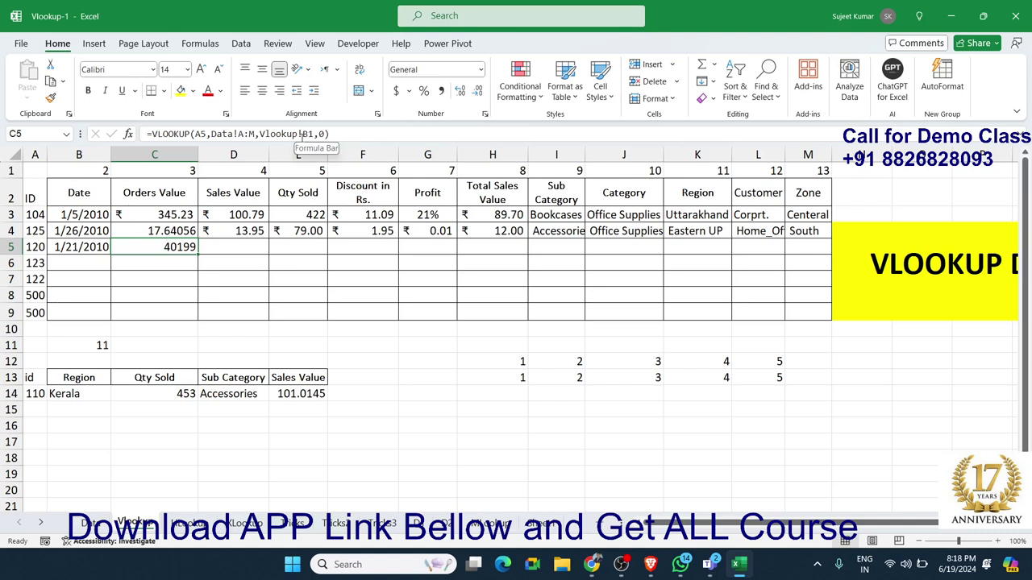
{"action": "left_click", "coordinate": [239, 134]}
Point C5's VLOOKUP column index at C1 instead of B1
{"action": "left_click_drag", "start_coordinate": [96, 165], "coordinate": [150, 179]}
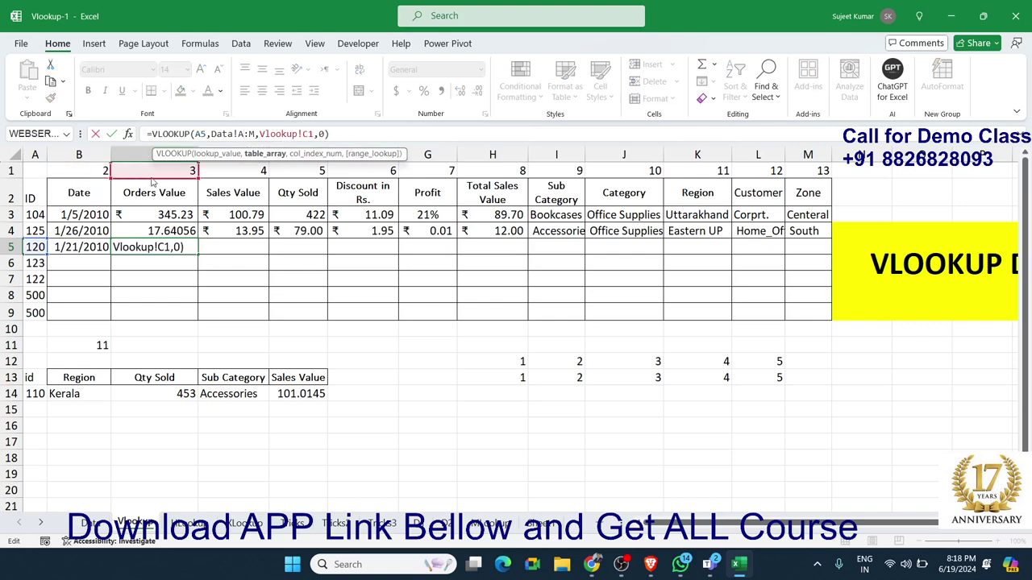
{"action": "key", "text": "Return"}
{"action": "key", "text": "Up"}
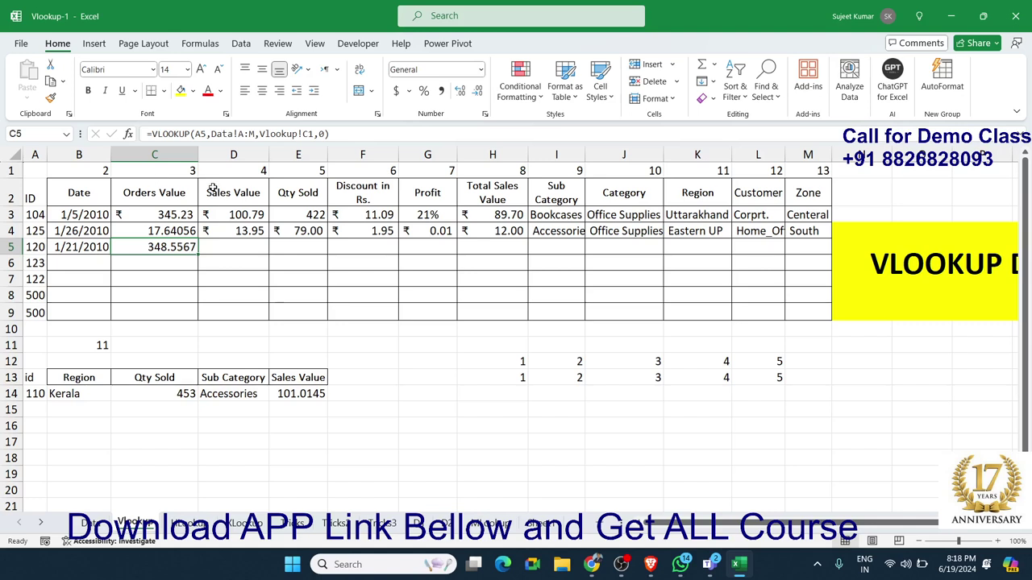
Lock the references as $A5, Data!$A:$M and C$1, then fill C5 across to M5
{"action": "left_click", "coordinate": [197, 136]}
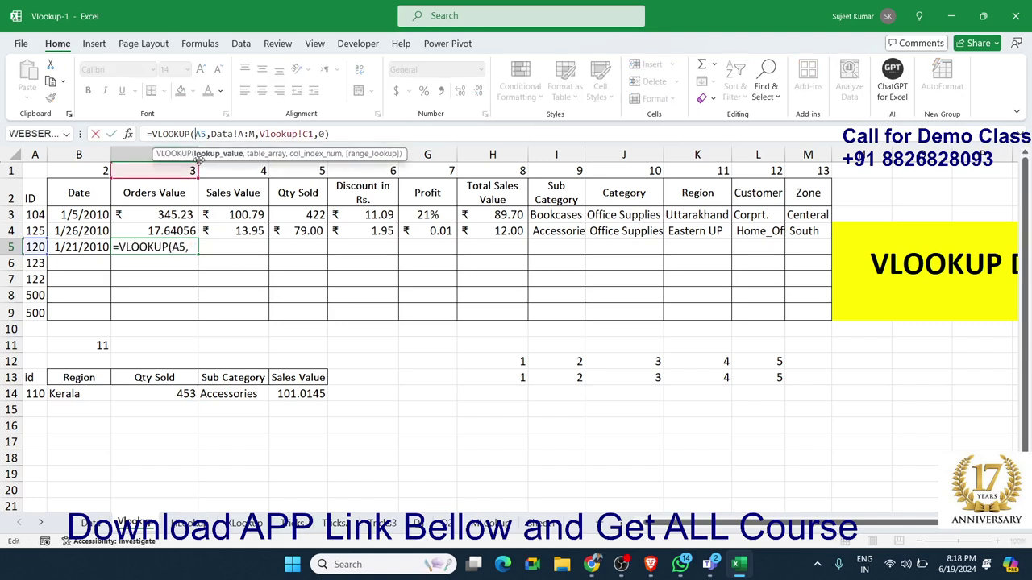
{"action": "type", "text": "$"}
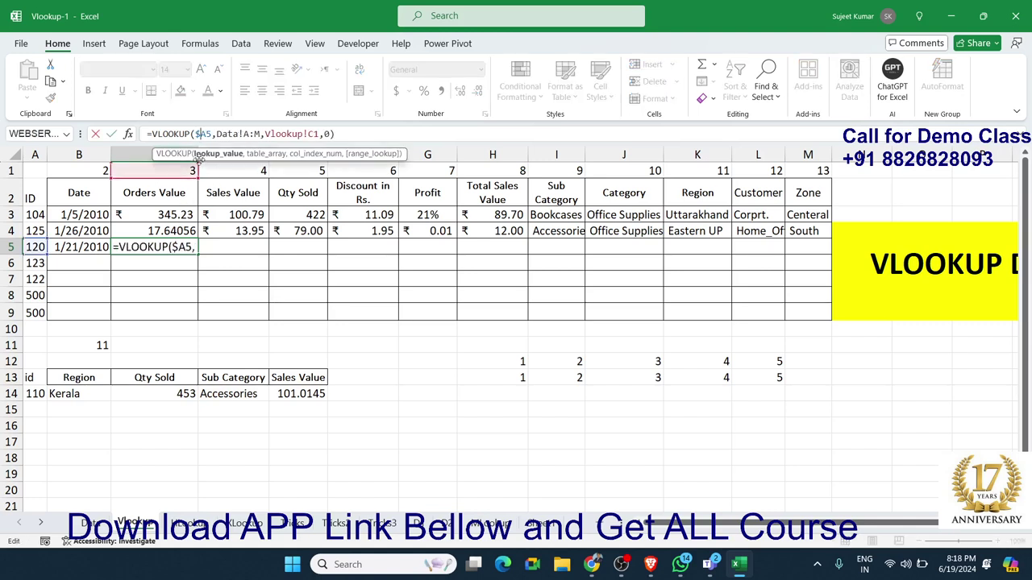
{"action": "key", "text": "Right"}
{"action": "key", "text": "Right"}
{"action": "key", "text": "Right"}
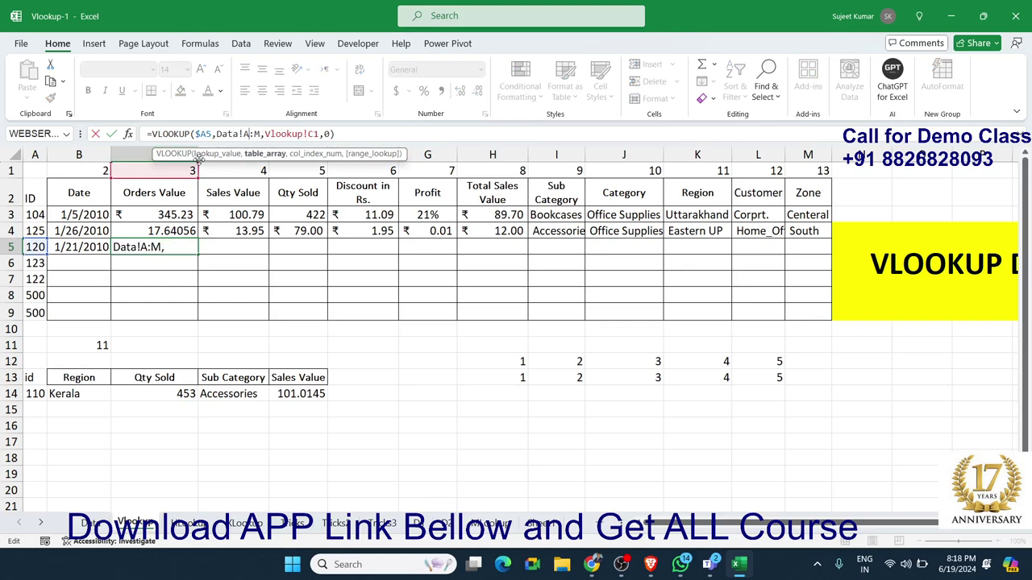
{"action": "key", "text": "F4"}
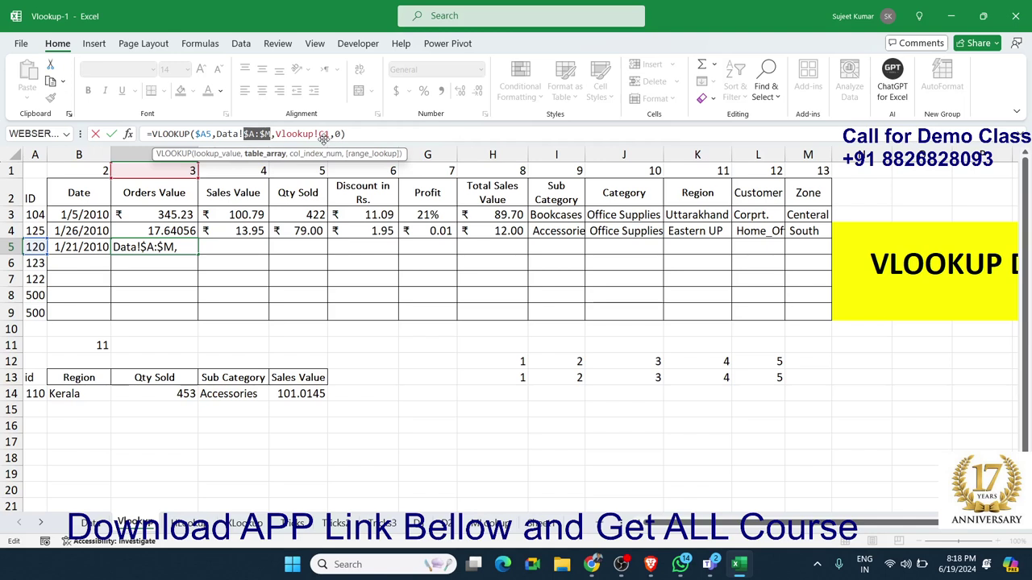
{"action": "key", "text": "Right"}
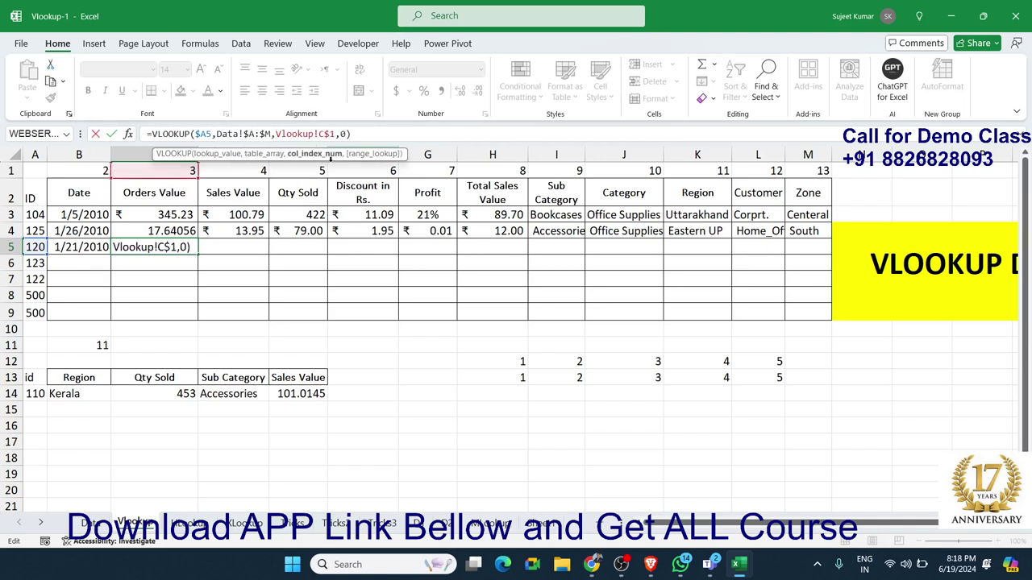
{"action": "key", "text": "Return"}
{"action": "left_click", "coordinate": [184, 247]}
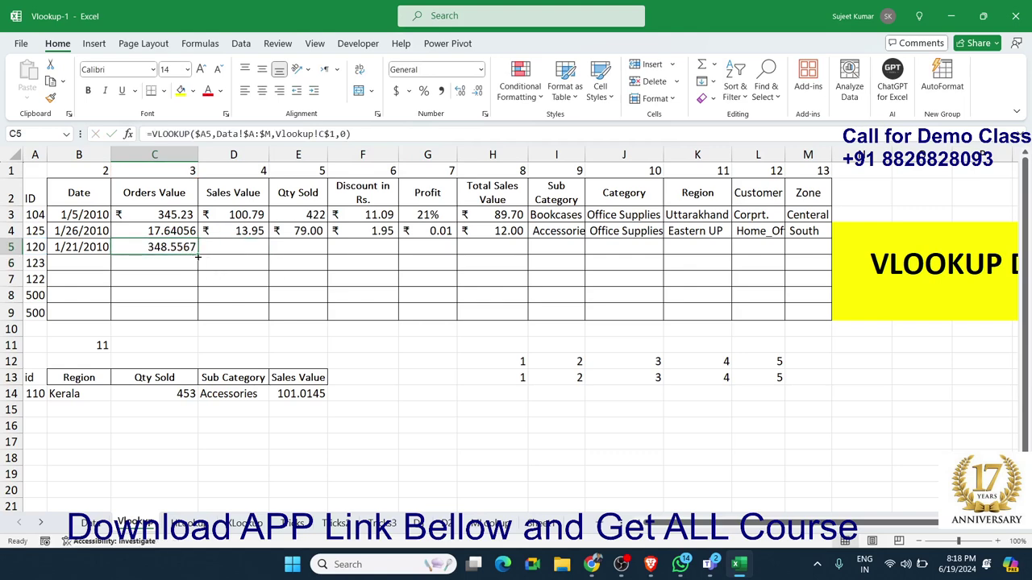
{"action": "left_click_drag", "start_coordinate": [199, 256], "coordinate": [819, 289]}
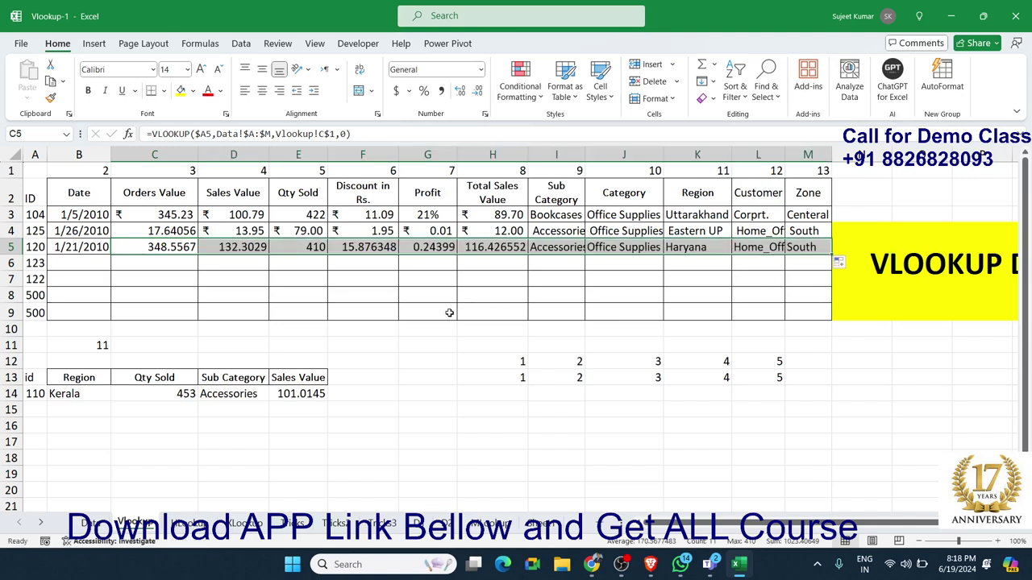
Try =COLUMN(Data!B3) in B6, confirm it returns 2, then clear it
{"action": "left_click", "coordinate": [60, 264]}
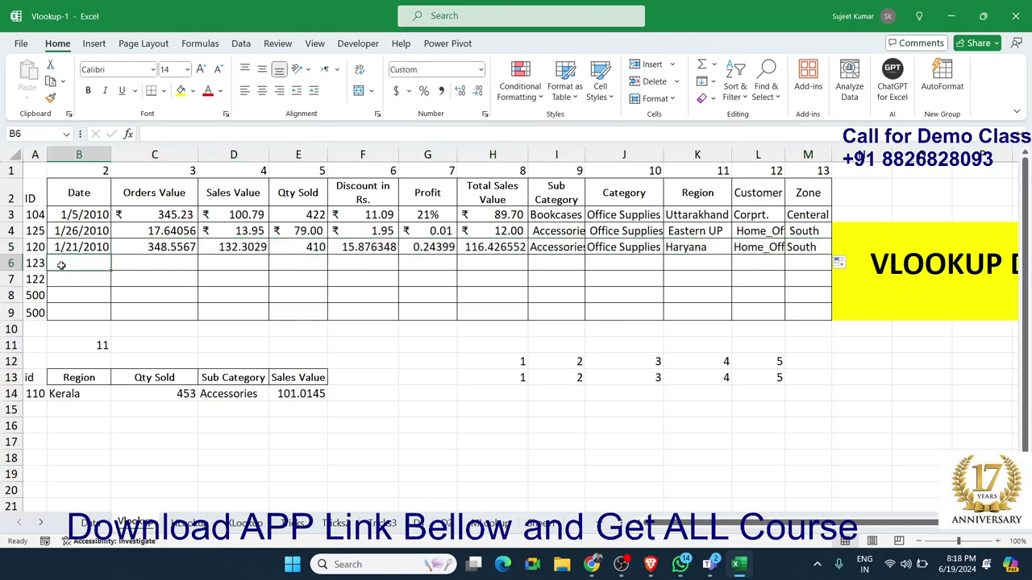
{"action": "type", "text": "=col"}
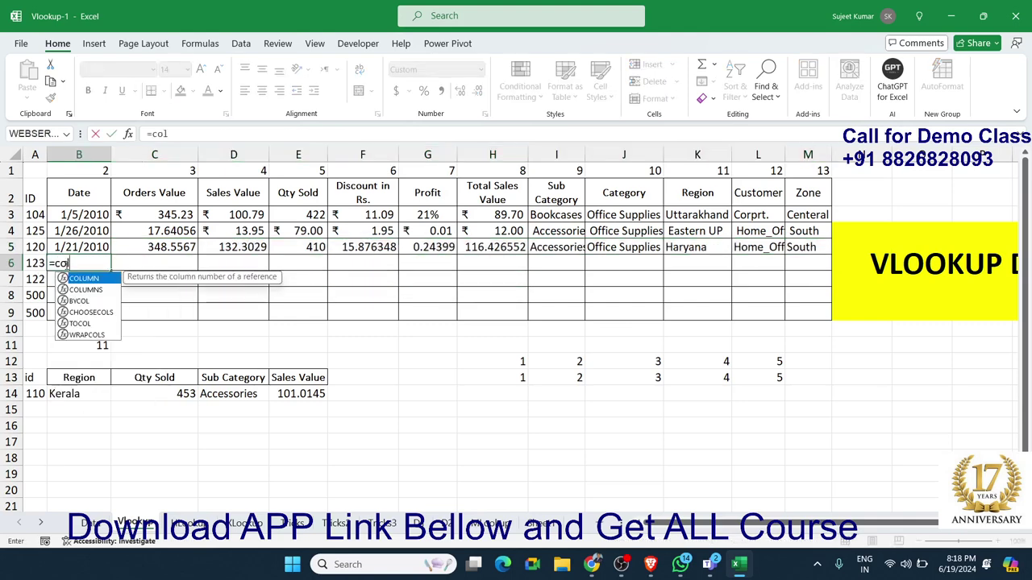
{"action": "key", "text": "Tab"}
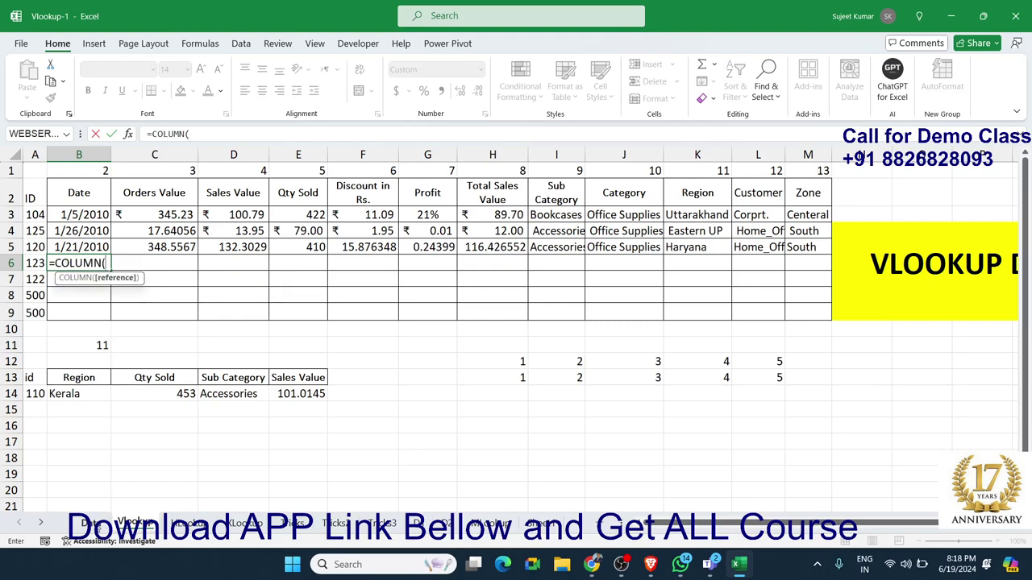
{"action": "left_click", "coordinate": [94, 523]}
{"action": "left_click", "coordinate": [102, 224]}
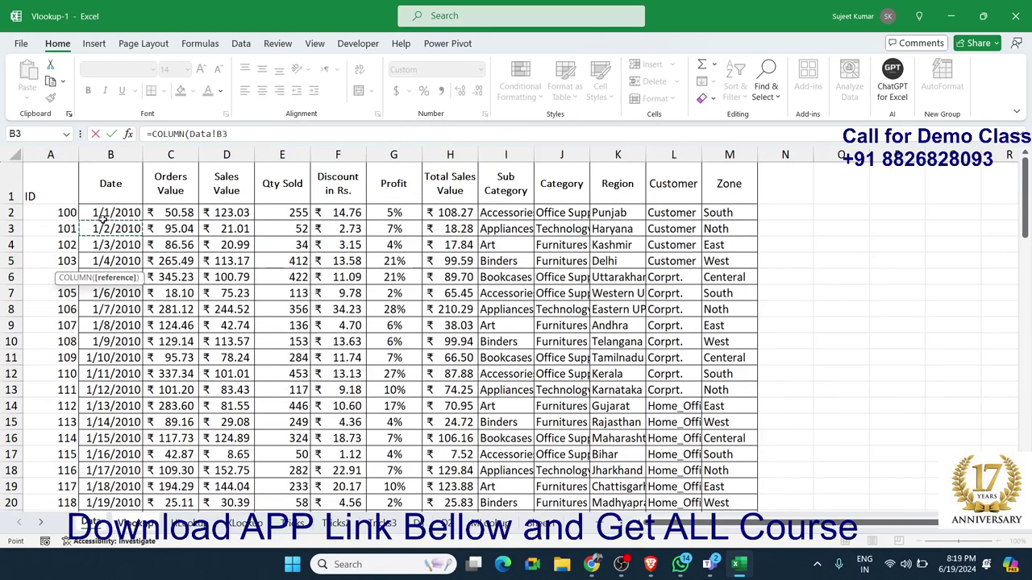
{"action": "key", "text": "Return"}
{"action": "key", "text": "Up"}
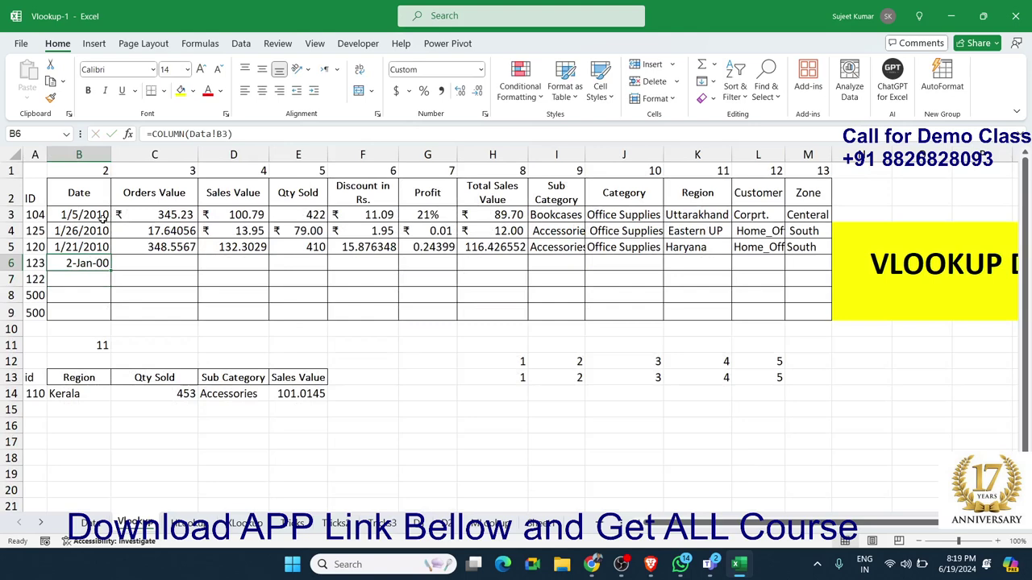
{"action": "key", "text": "ctrl+shift+asciitilde"}
{"action": "key", "text": "Delete"}
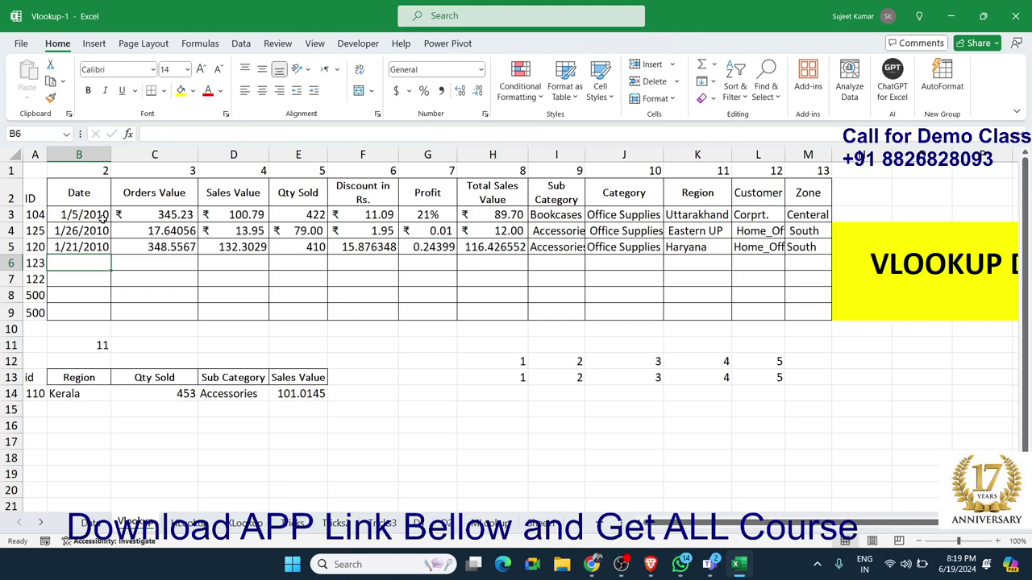
Enter =VLOOKUP(A6,Data!A:M,COLUMN(Data!B1),0) in B6 and format the result as a date (24-Jan-10)
{"action": "type", "text": "=v"}
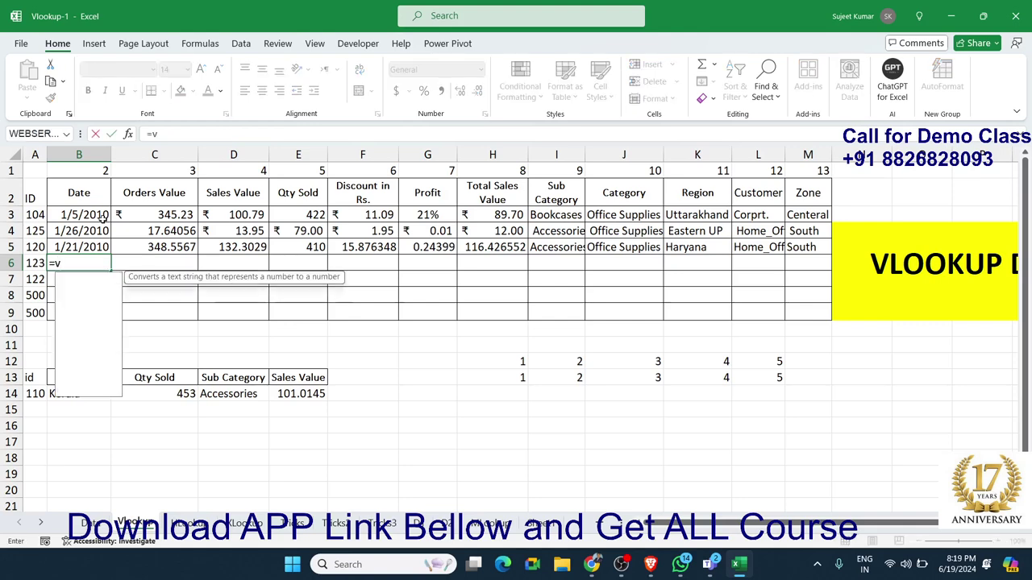
{"action": "type", "text": "l"}
{"action": "key", "text": "Tab"}
{"action": "key", "text": "Left"}
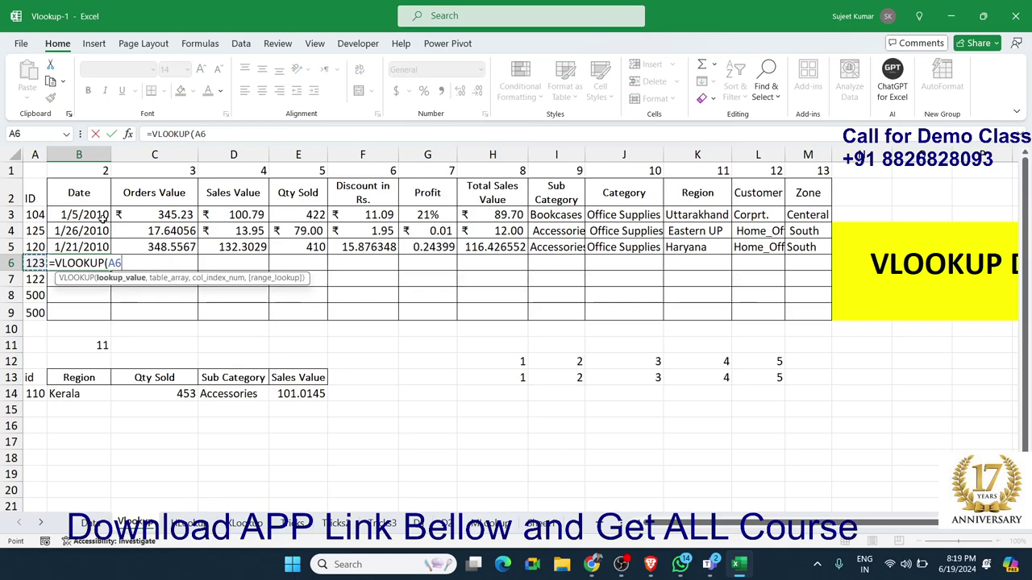
{"action": "type", "text": ","}
{"action": "left_click", "coordinate": [83, 524]}
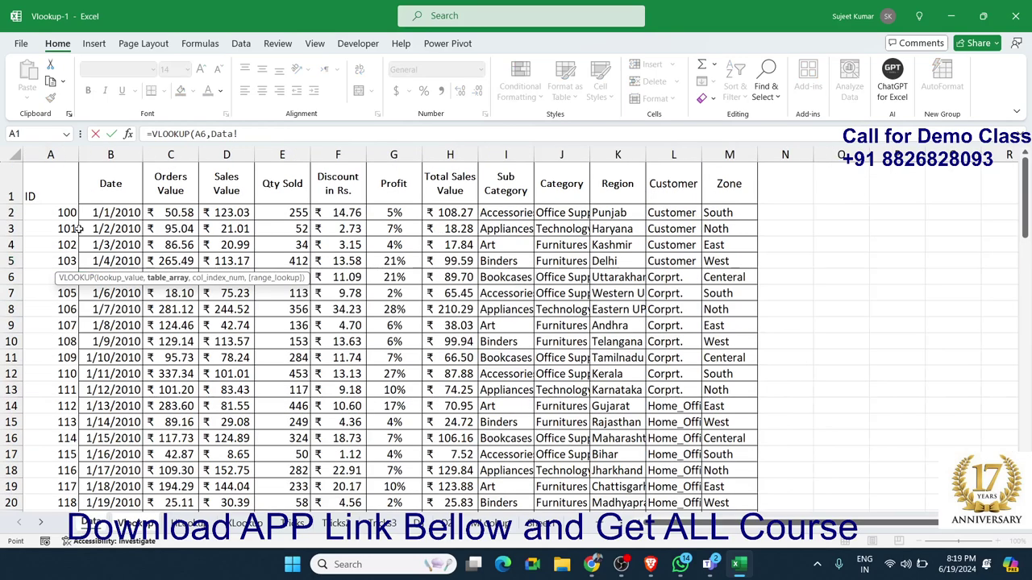
{"action": "left_click_drag", "start_coordinate": [62, 164], "coordinate": [712, 195]}
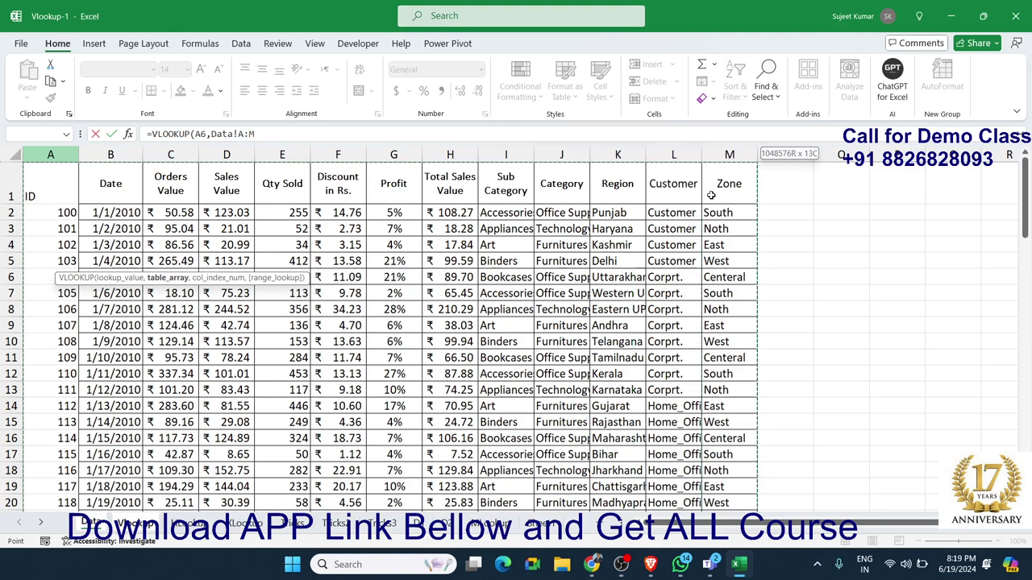
{"action": "type", "text": ",col"}
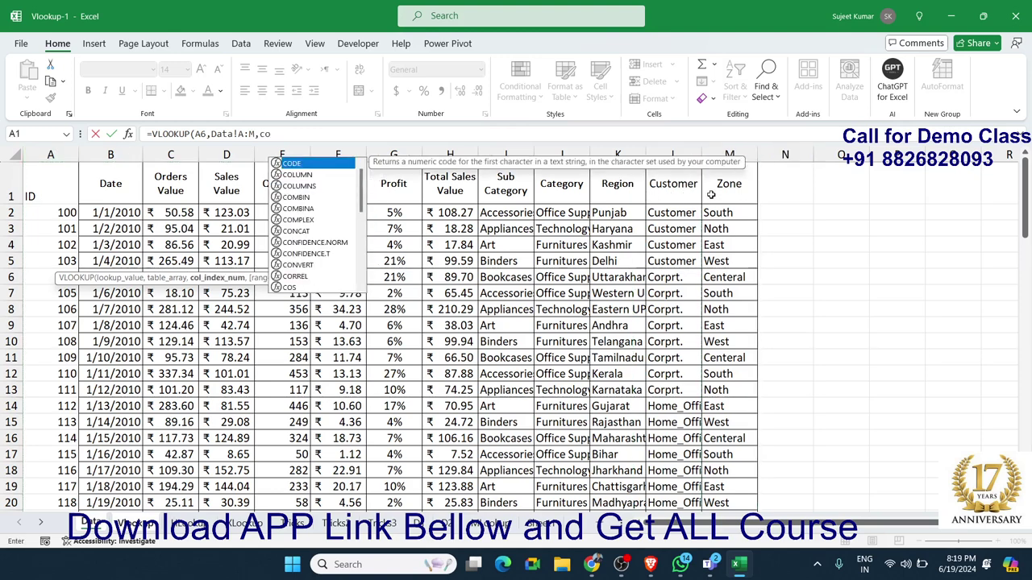
{"action": "key", "text": "Tab"}
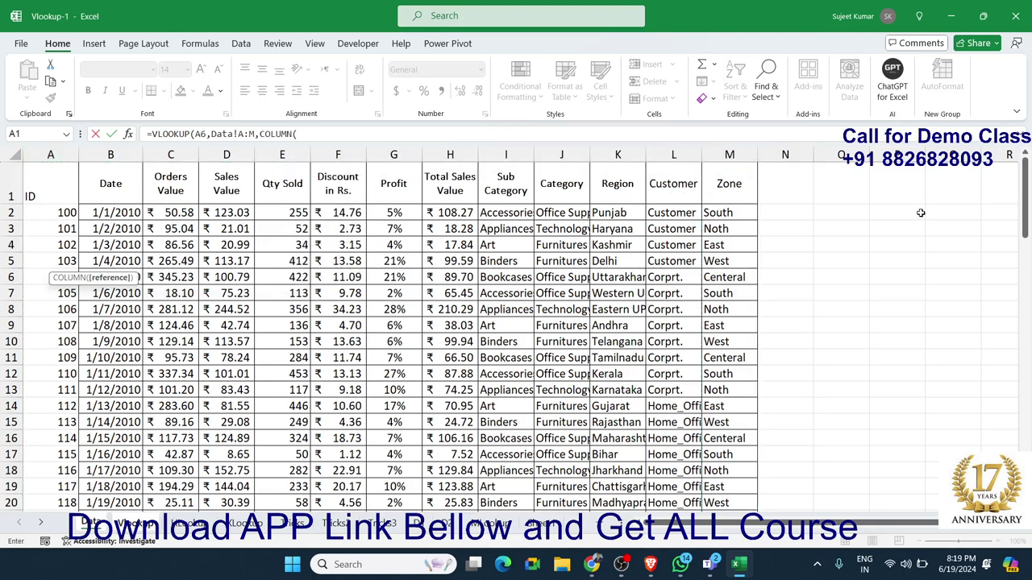
{"action": "left_click", "coordinate": [113, 183]}
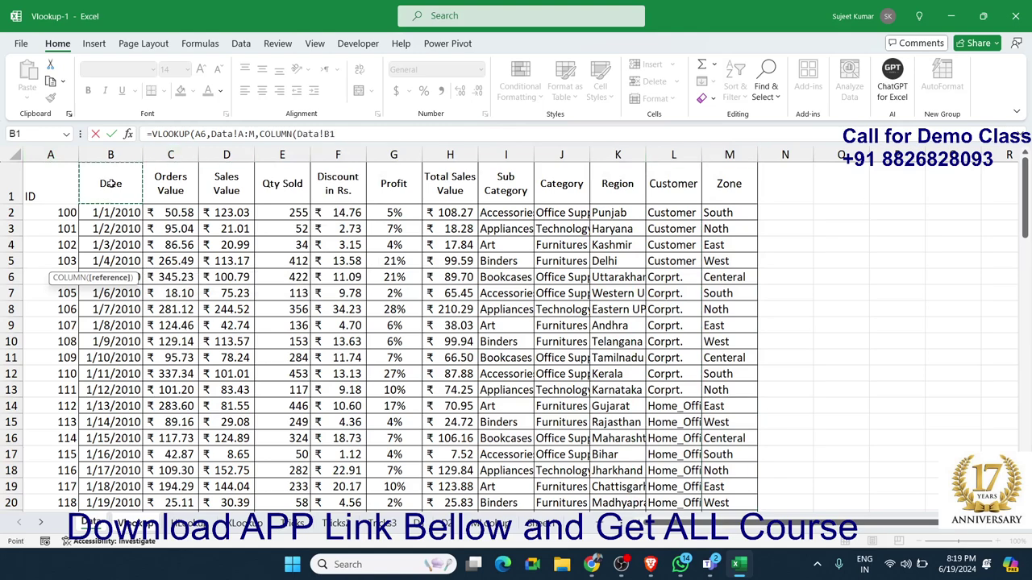
{"action": "type", "text": "),0"}
{"action": "key", "text": "Return"}
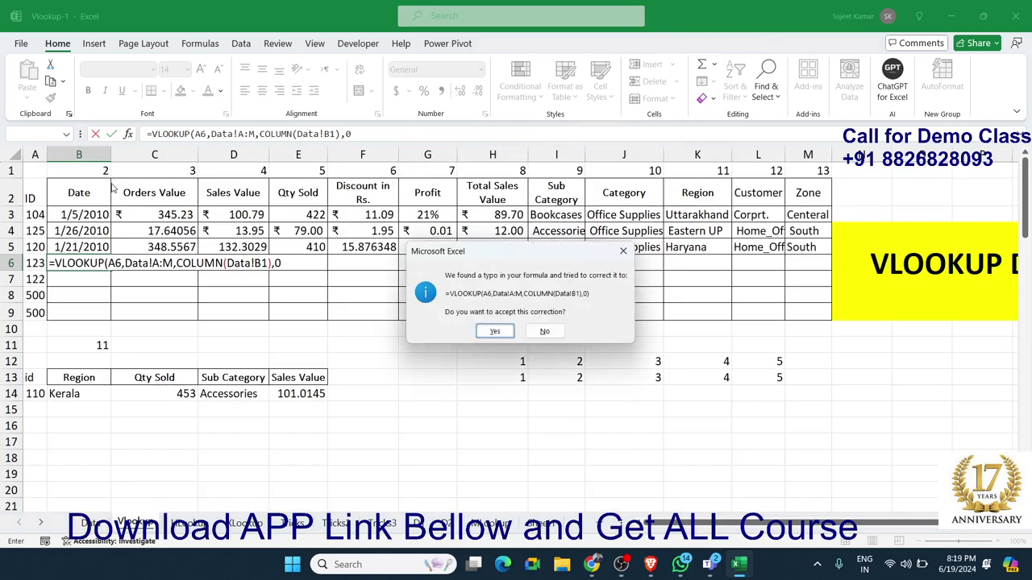
{"action": "key", "text": "Return"}
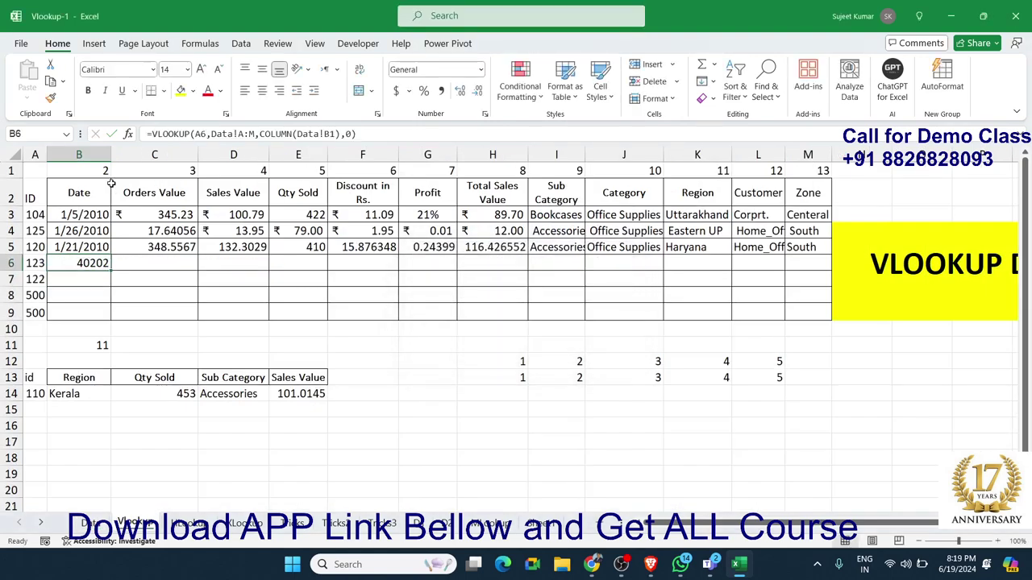
{"action": "key", "text": "ctrl+shift+3"}
Enter =VLOOKUP(A6,Data!A:M,COLUMN(Data!C1),0) in C6 to fetch the Orders Value
{"action": "key", "text": "Right"}
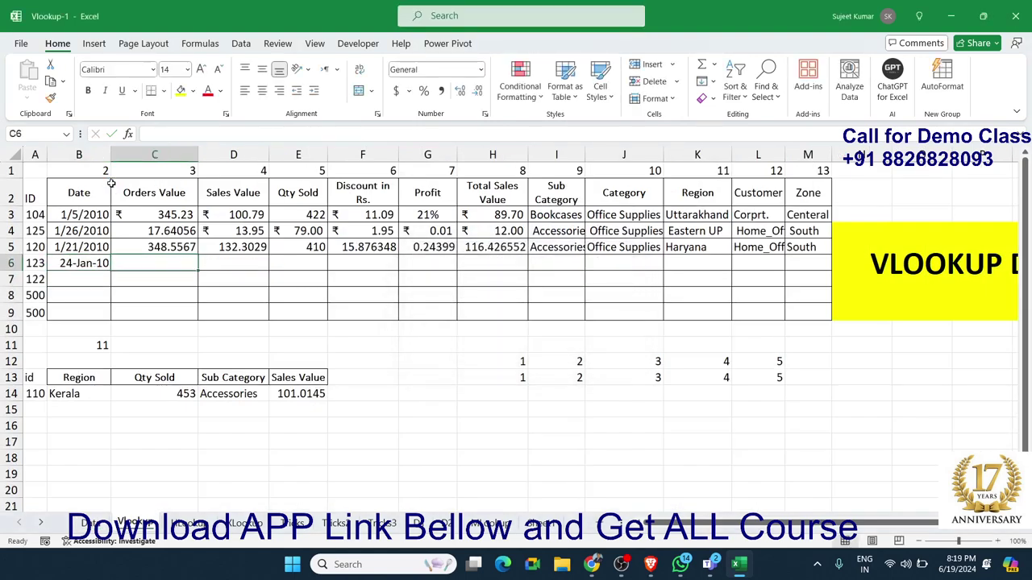
{"action": "type", "text": "=vl"}
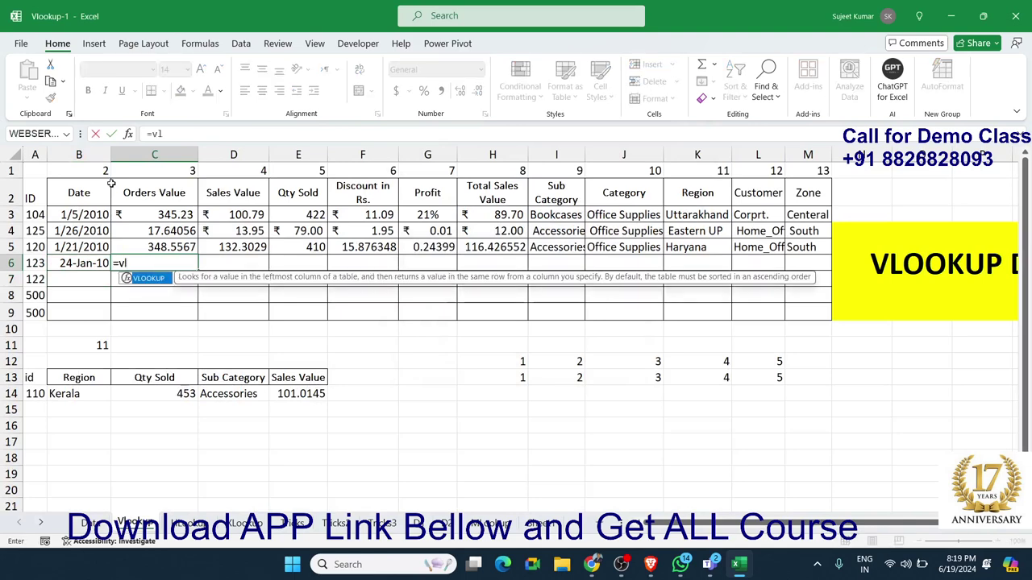
{"action": "key", "text": "Tab"}
{"action": "key", "text": "Left"}
{"action": "key", "text": "Left"}
{"action": "type", "text": ","}
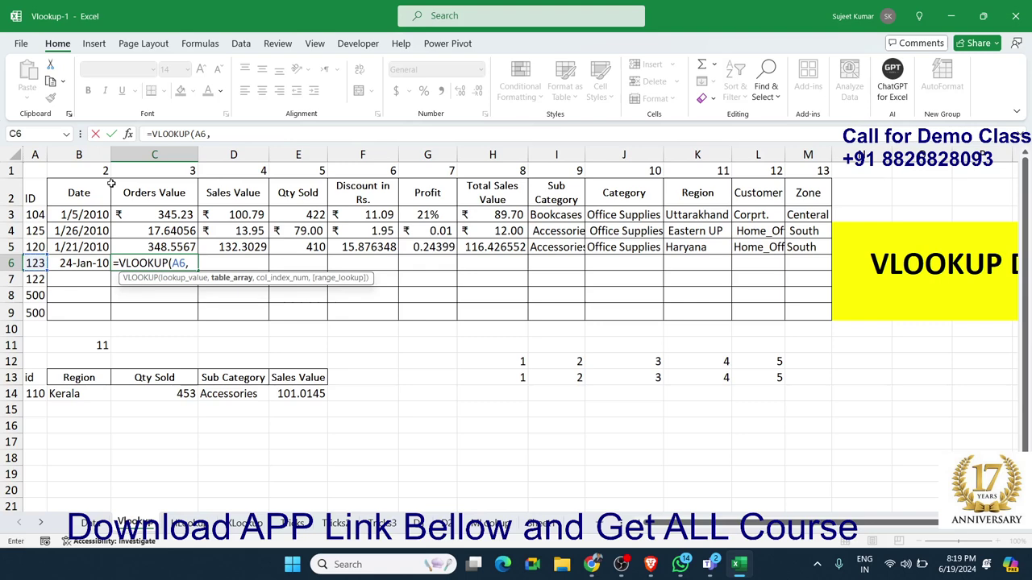
{"action": "left_click", "coordinate": [91, 524]}
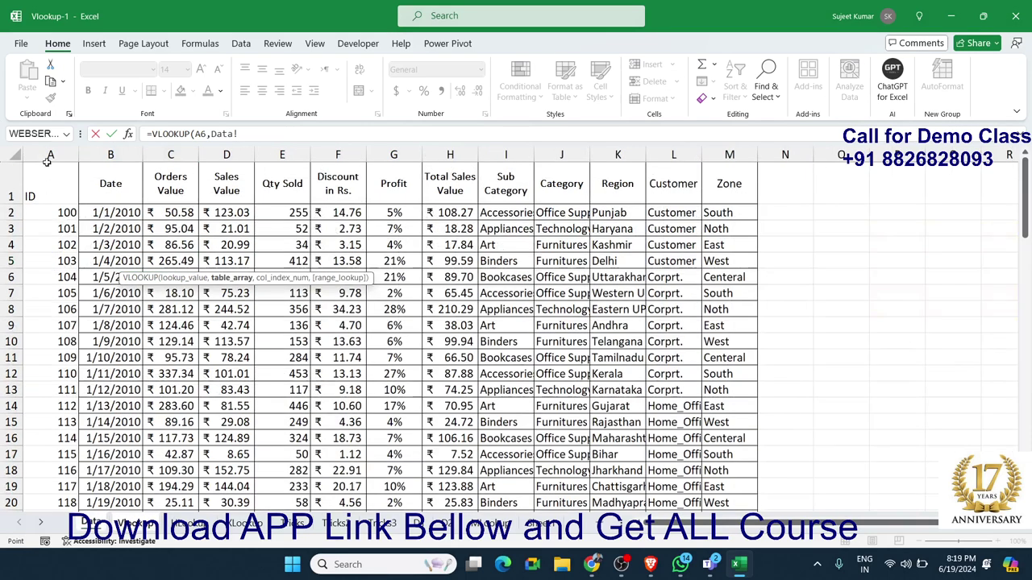
{"action": "left_click_drag", "start_coordinate": [50, 154], "coordinate": [720, 188]}
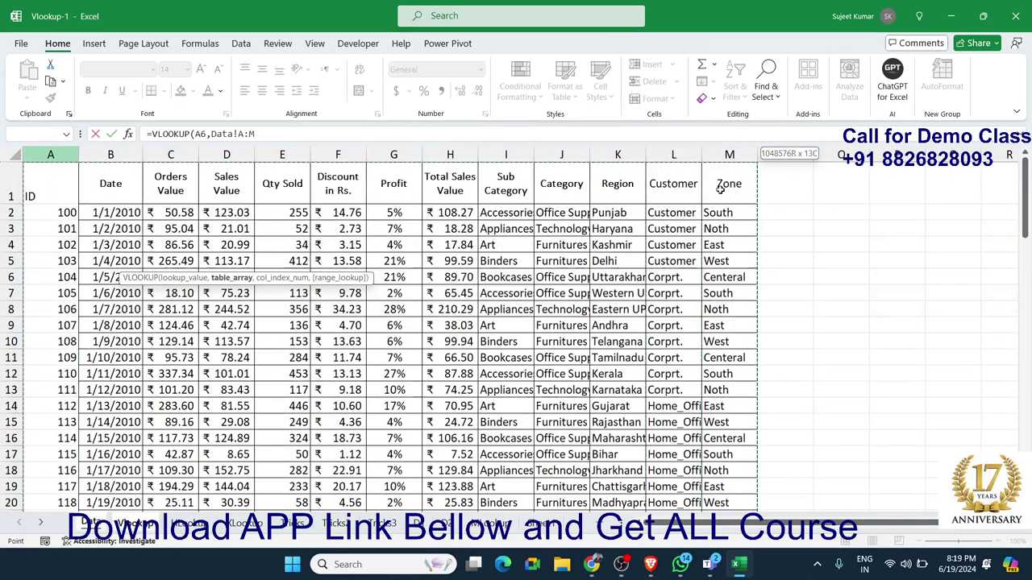
{"action": "type", "text": ",co"}
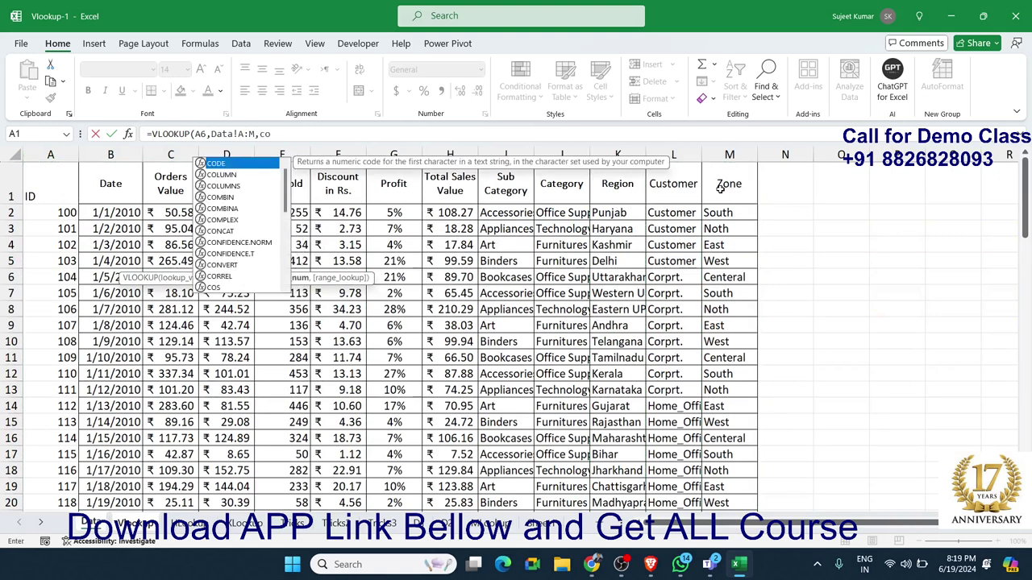
{"action": "type", "text": "l"}
{"action": "key", "text": "Tab"}
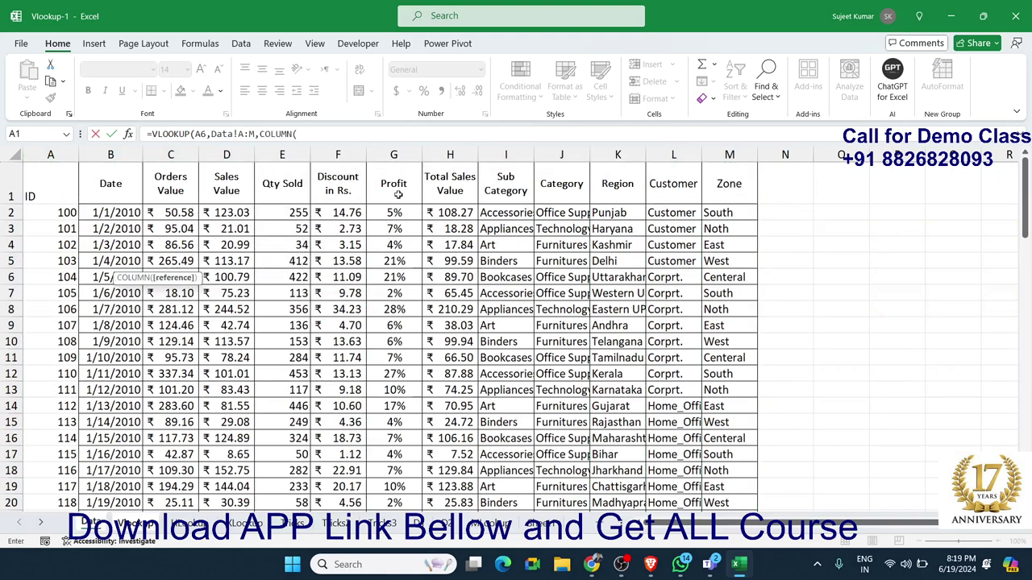
{"action": "left_click", "coordinate": [172, 189]}
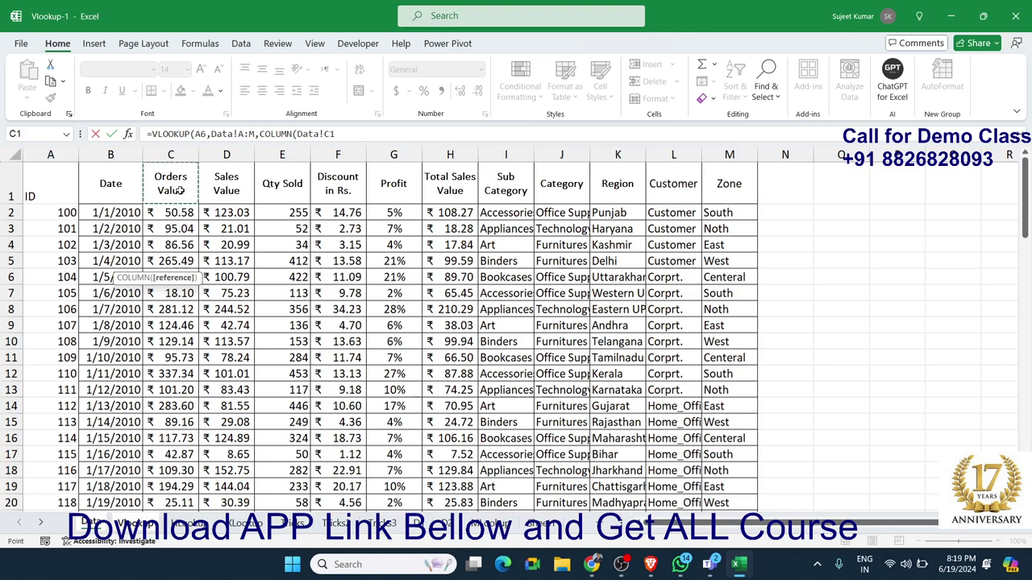
{"action": "type", "text": "),0"}
{"action": "key", "text": "Return"}
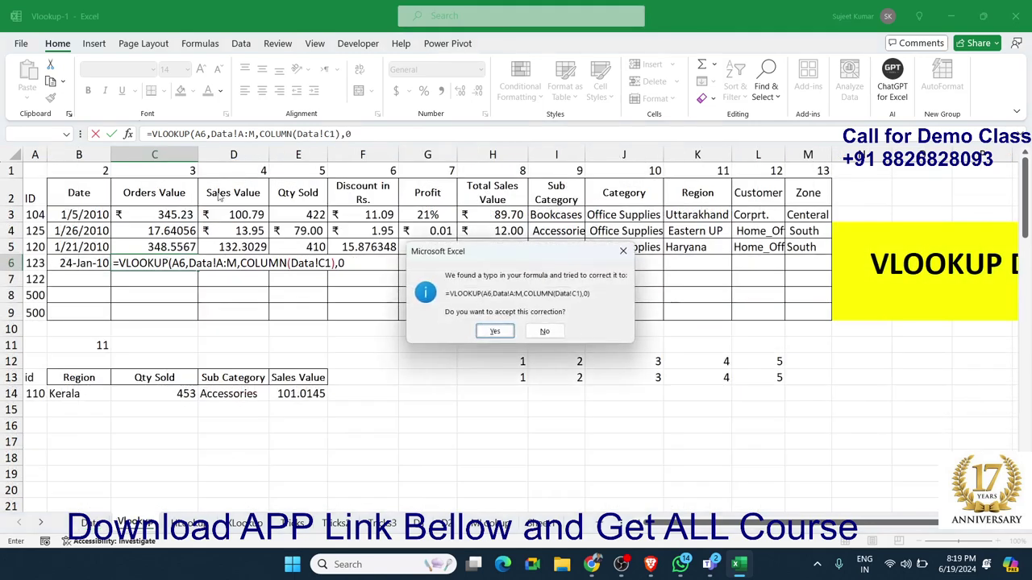
{"action": "key", "text": "Return"}
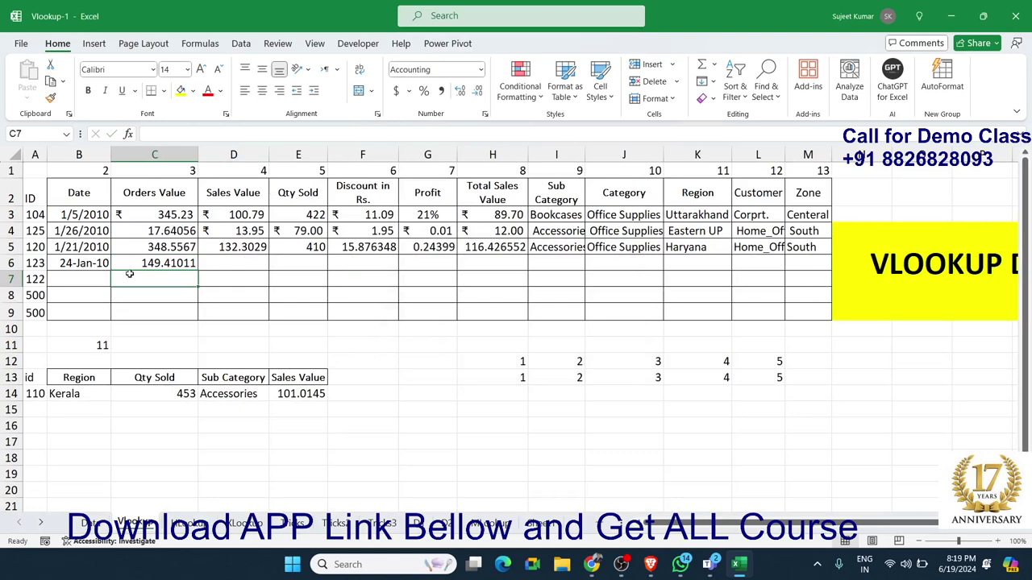
Make C6's ID and table references absolute, fill it across to M6, then switch to WhatsApp
{"action": "left_click", "coordinate": [133, 263]}
{"action": "left_click", "coordinate": [194, 134]}
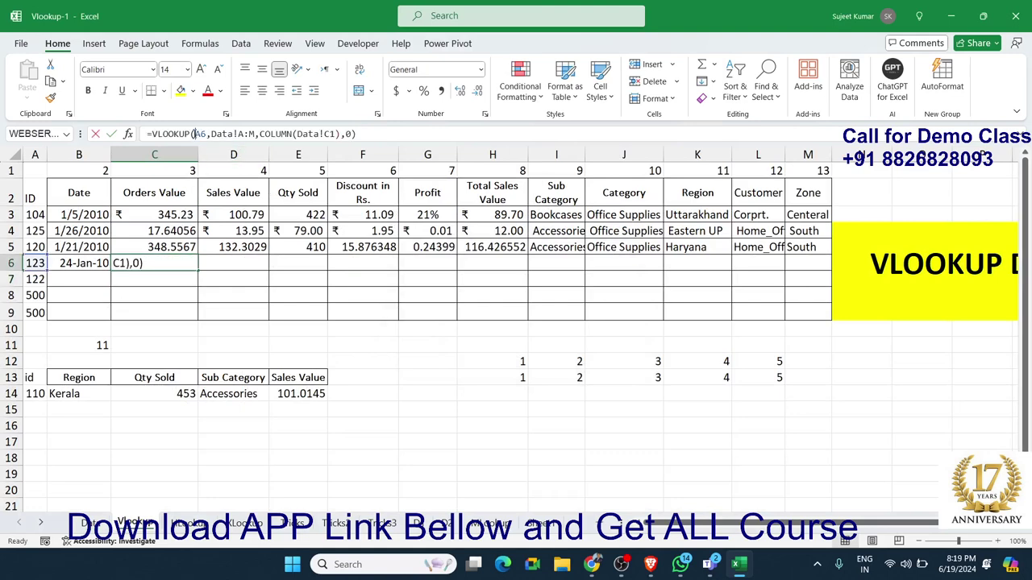
{"action": "type", "text": "$"}
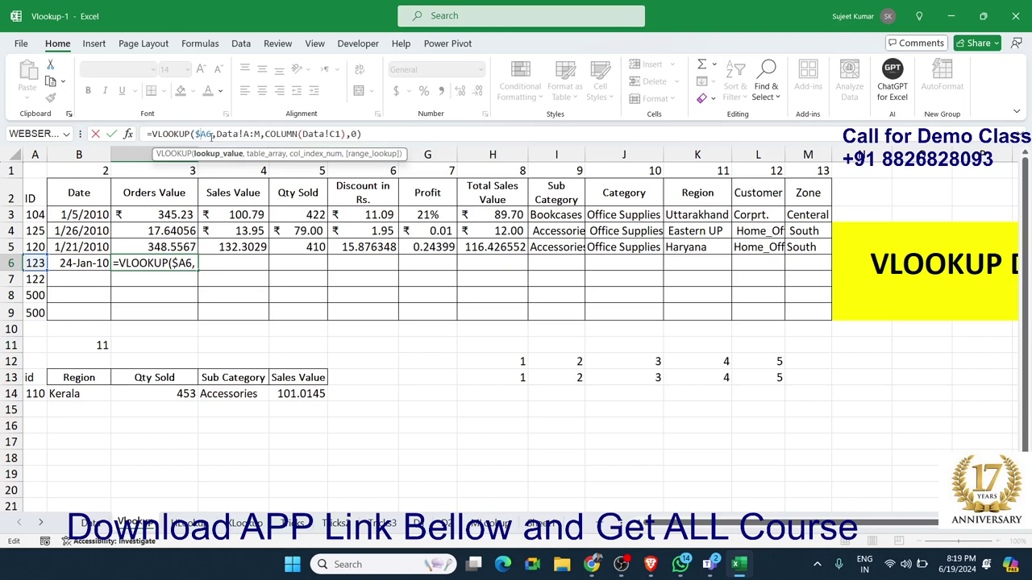
{"action": "left_click", "coordinate": [253, 134]}
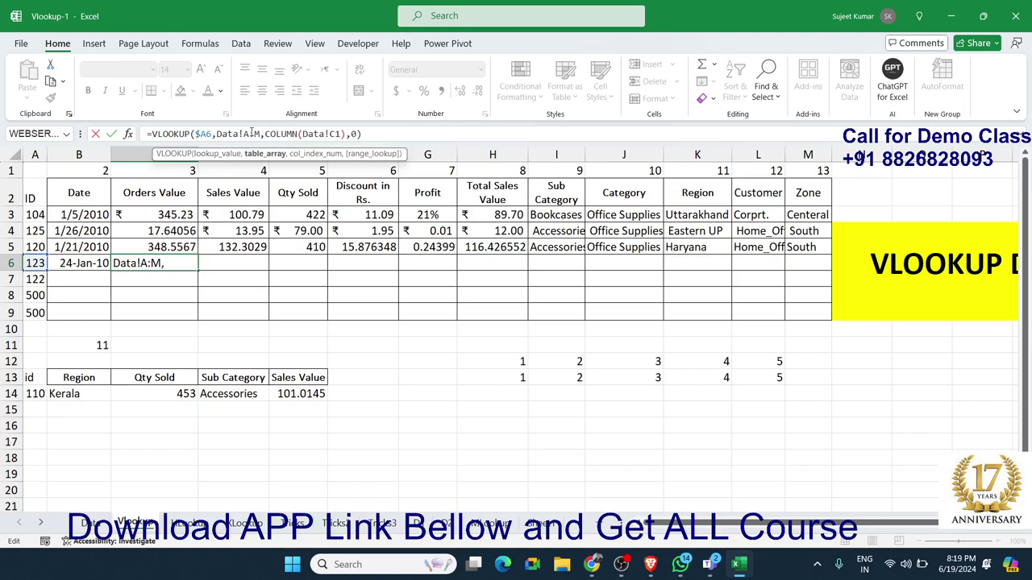
{"action": "key", "text": "F4"}
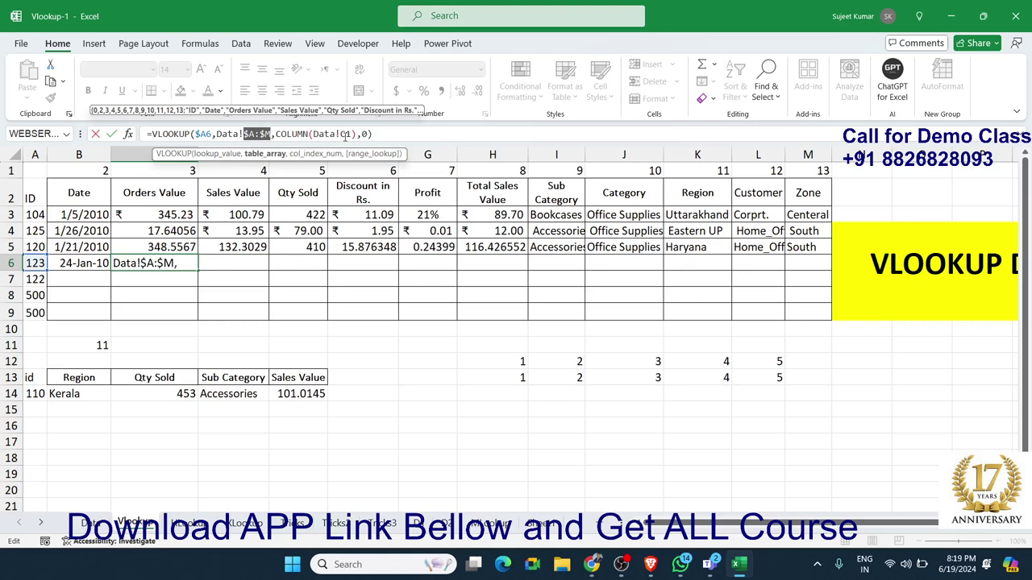
{"action": "key", "text": "Return"}
{"action": "key", "text": "Up"}
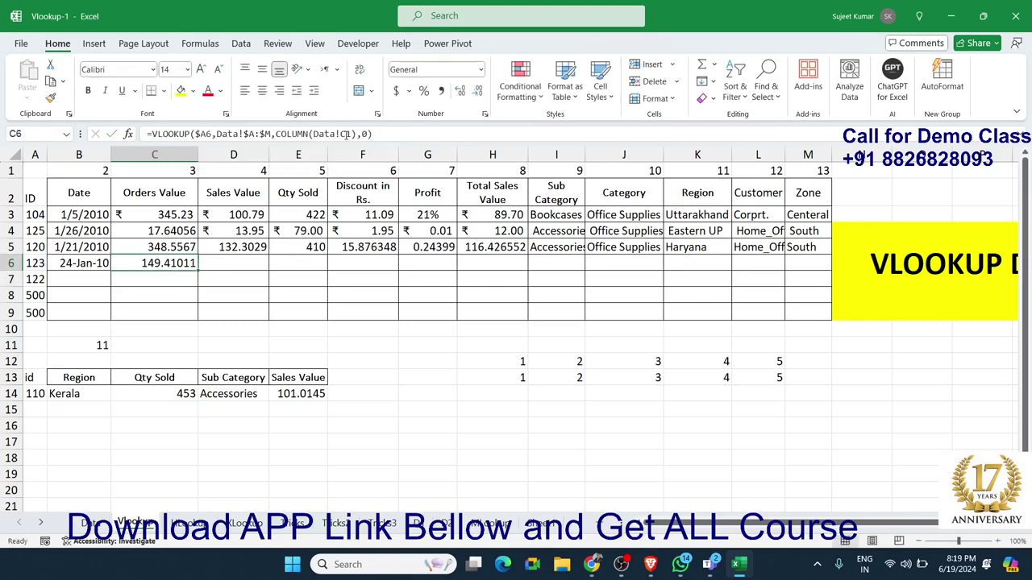
{"action": "left_click_drag", "start_coordinate": [197, 271], "coordinate": [814, 269]}
{"action": "left_click", "coordinate": [429, 310]}
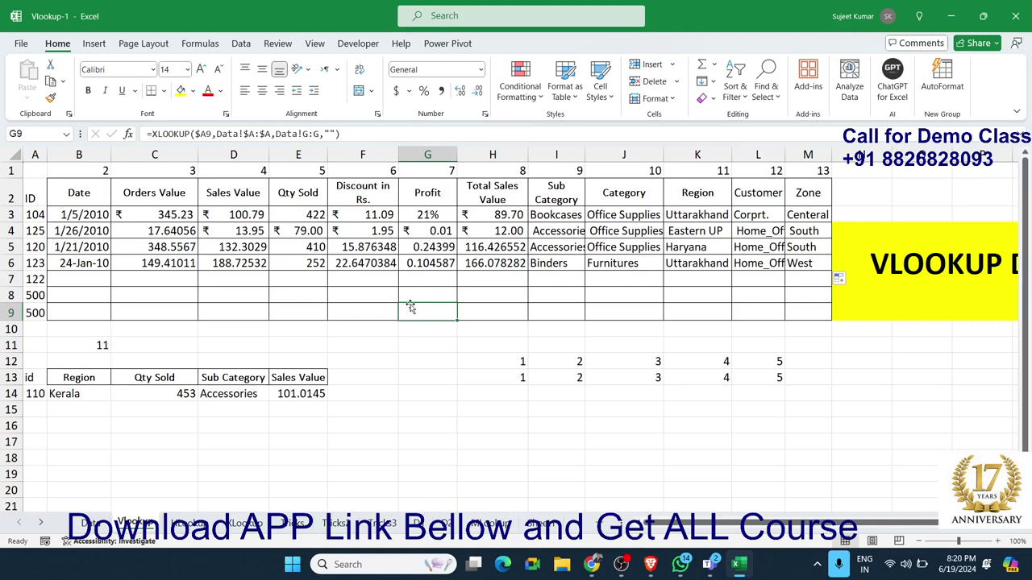
{"action": "left_click", "coordinate": [682, 565]}
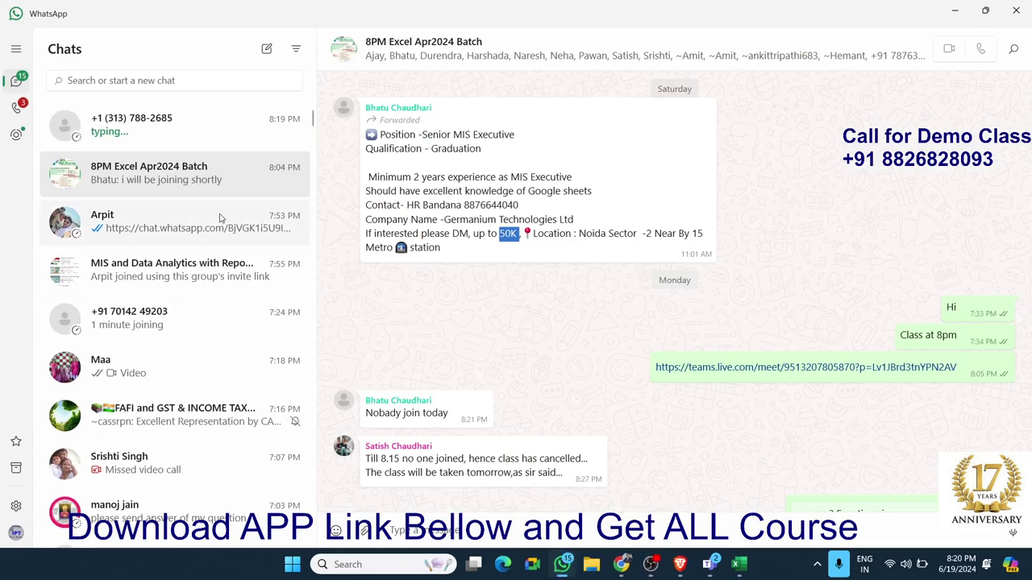
Open the incoming chat in WhatsApp, then minimize WhatsApp to get back to Excel
{"action": "left_click", "coordinate": [207, 142]}
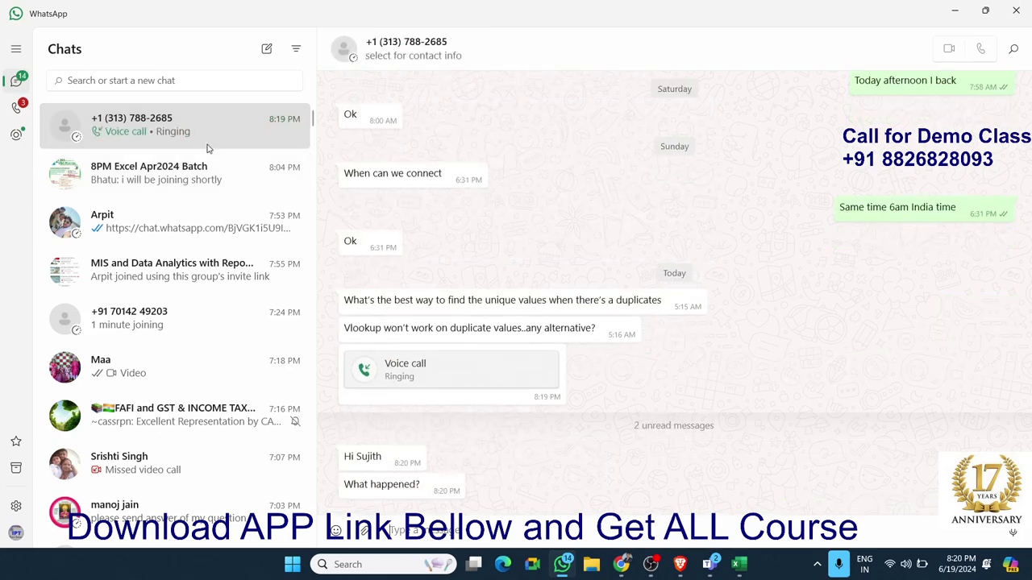
{"action": "left_click", "coordinate": [955, 11]}
Review row 6's results and C6's lookup formula before starting on B7
{"action": "left_click", "coordinate": [133, 268]}
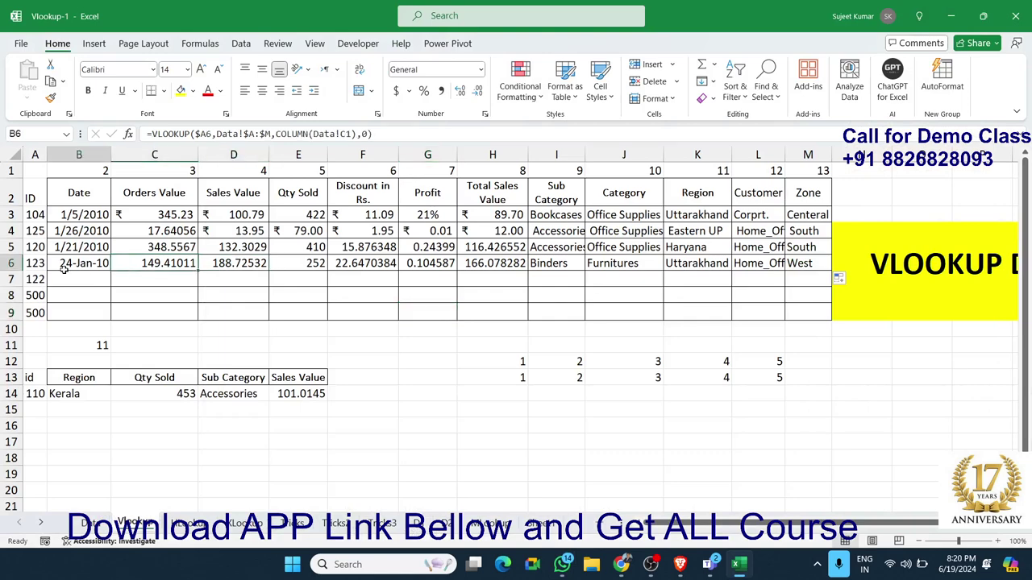
{"action": "left_click", "coordinate": [81, 268]}
{"action": "left_click", "coordinate": [72, 282]}
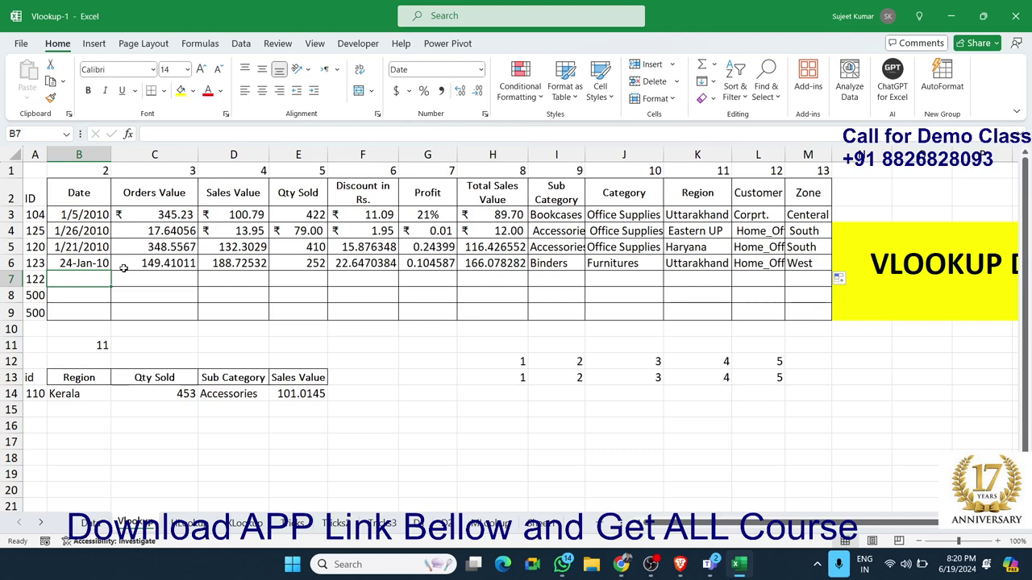
{"action": "left_click", "coordinate": [158, 261]}
{"action": "left_click", "coordinate": [79, 284]}
Enter a VLOOKUP in B7 on A7 against Data!A:M returning columns {2,…,13}
{"action": "type", "text": "=vl"}
{"action": "key", "text": "Tab"}
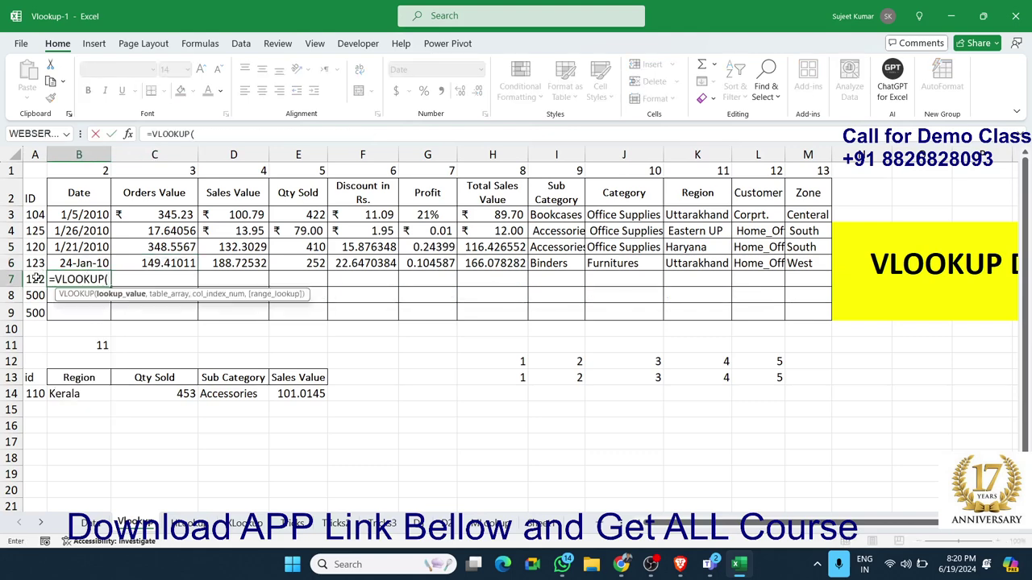
{"action": "left_click", "coordinate": [36, 279]}
{"action": "type", "text": ","}
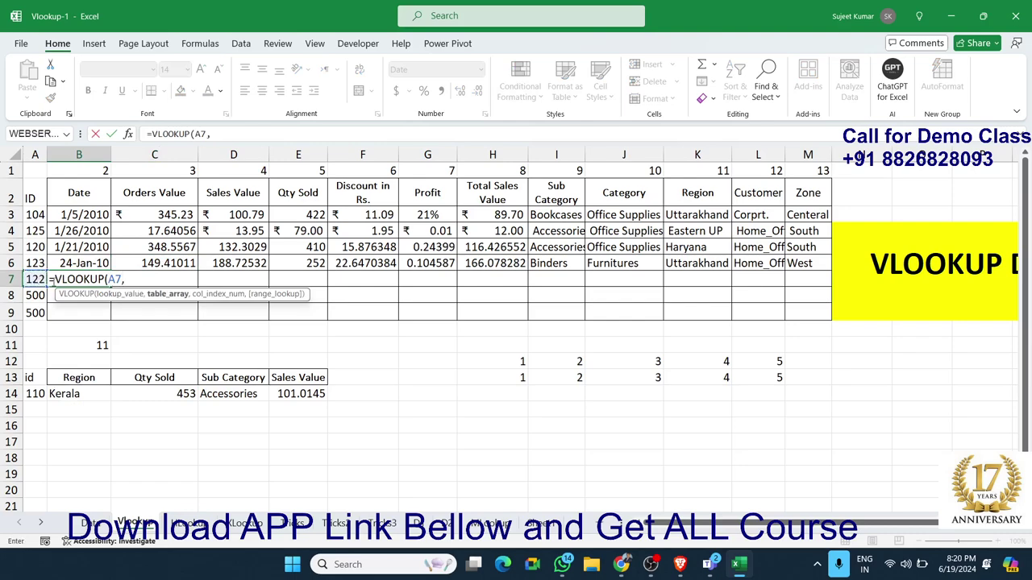
{"action": "left_click", "coordinate": [105, 533]}
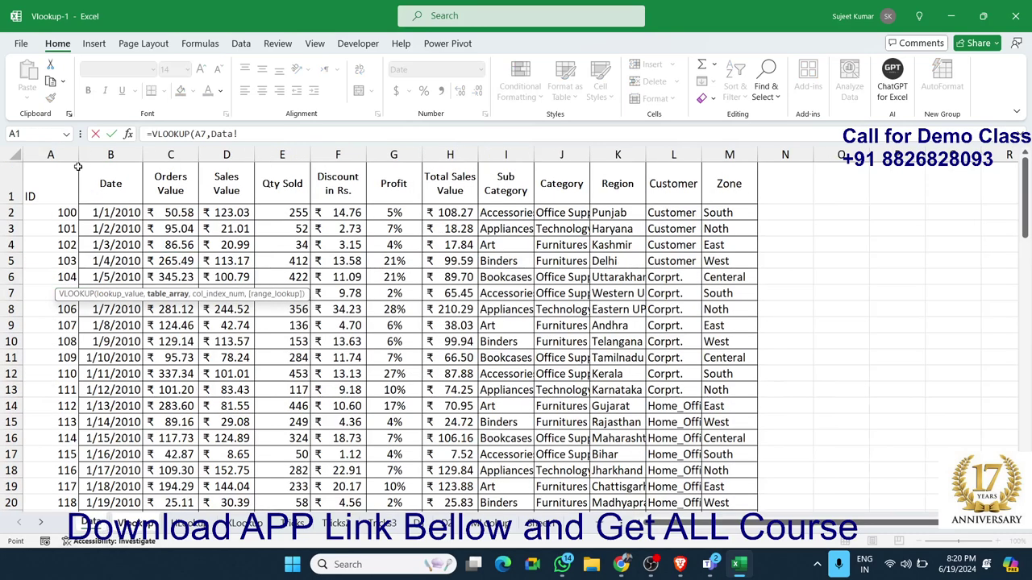
{"action": "left_click_drag", "start_coordinate": [50, 154], "coordinate": [714, 176]}
{"action": "type", "text": ",{"}
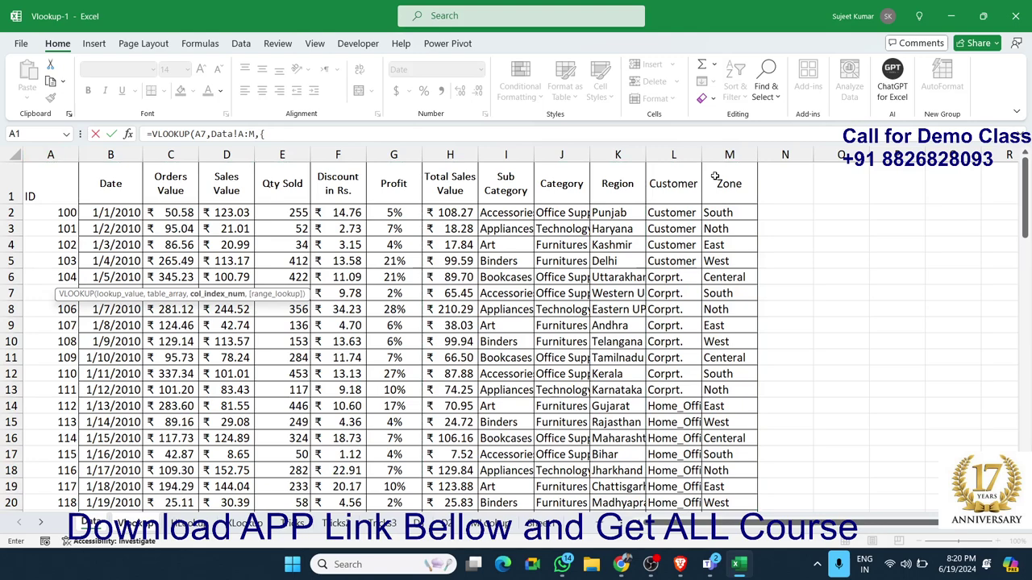
{"action": "type", "text": "2,3,4,5,6,7,8,9,10,11"}
{"action": "type", "text": ",12,"}
{"action": "type", "text": "13"}
{"action": "type", "text": ",0"}
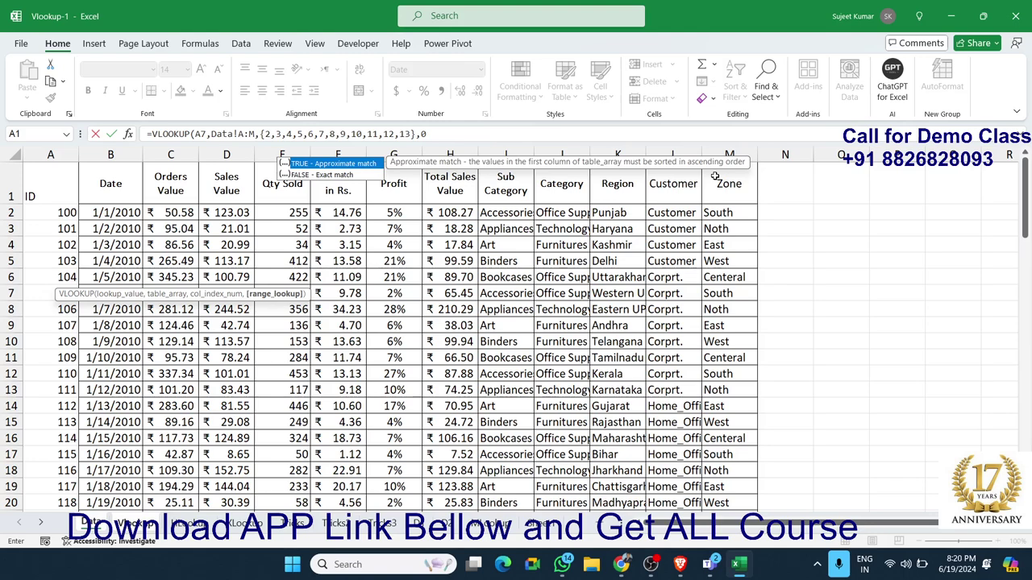
{"action": "key", "text": "ctrl+shift+Return"}
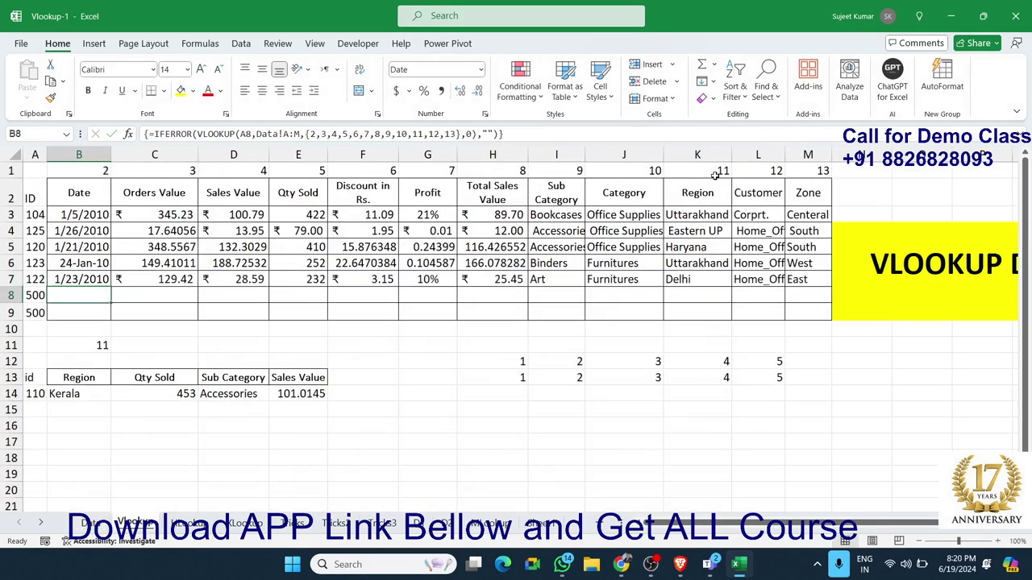
Re-commit the row 7 lookup as an array formula spanning Date through Zone
{"action": "key", "text": "Up"}
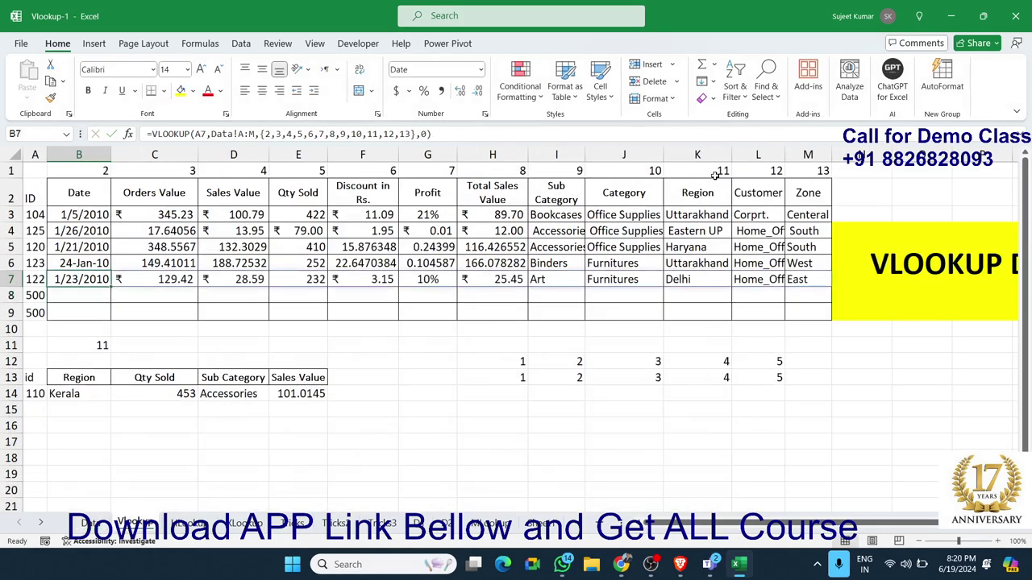
{"action": "key", "text": "shift+Right"}
{"action": "key", "text": "shift+Right"}
{"action": "key", "text": "shift+Right"}
{"action": "key", "text": "shift+Right"}
{"action": "key", "text": "shift+Right"}
{"action": "key", "text": "shift+Right"}
{"action": "key", "text": "shift+Right"}
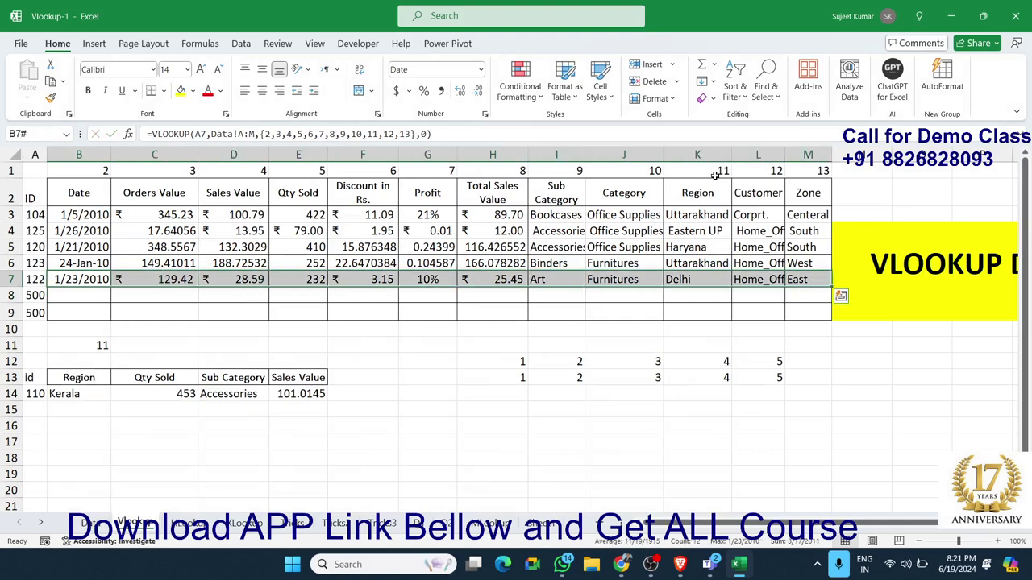
{"action": "key", "text": "F2"}
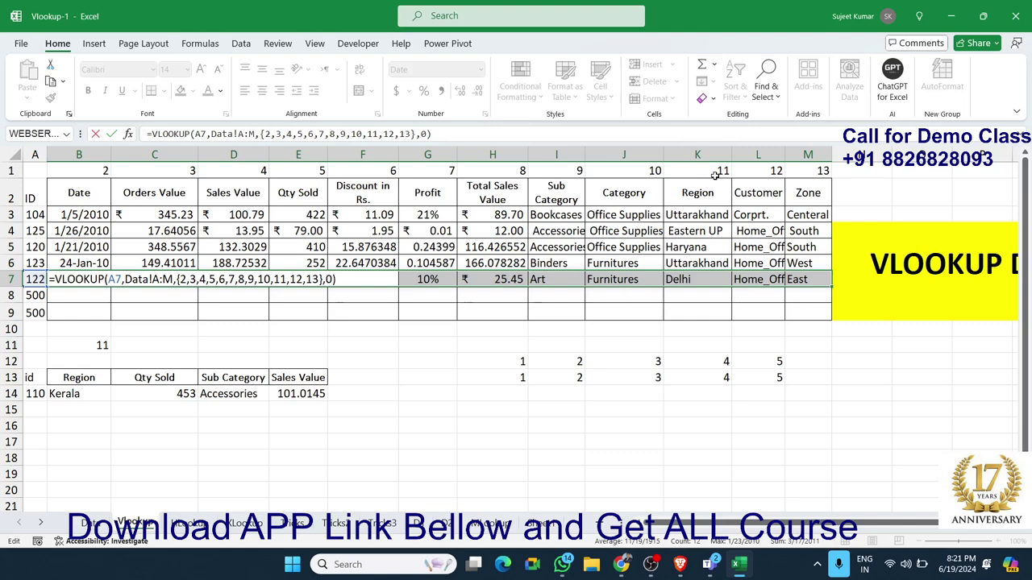
{"action": "key", "text": "ctrl+shift+Return"}
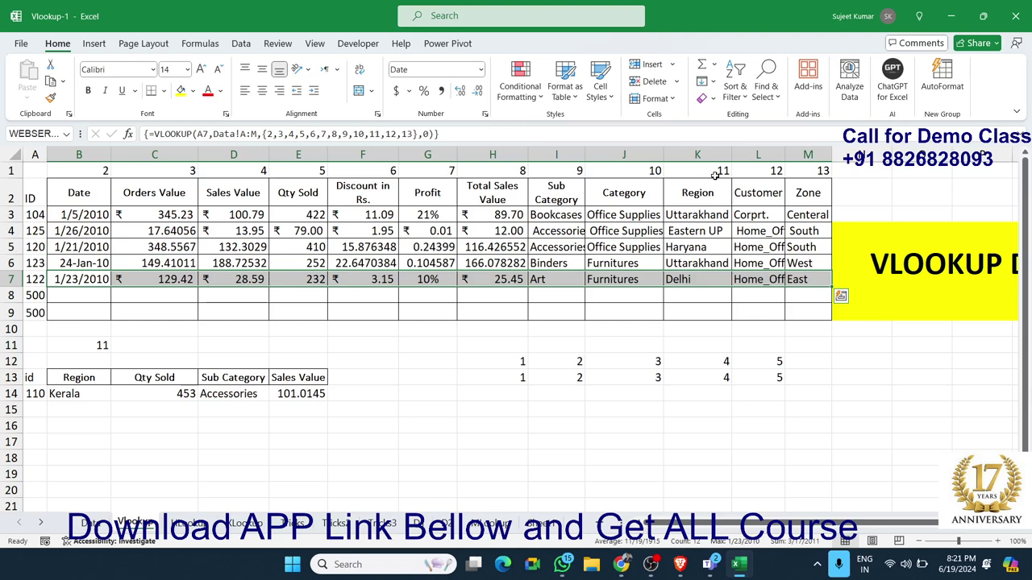
{"action": "key", "text": "Down"}
Set A8's ID to 152 and clear the old lookup formulas from row 8
{"action": "type", "text": "="}
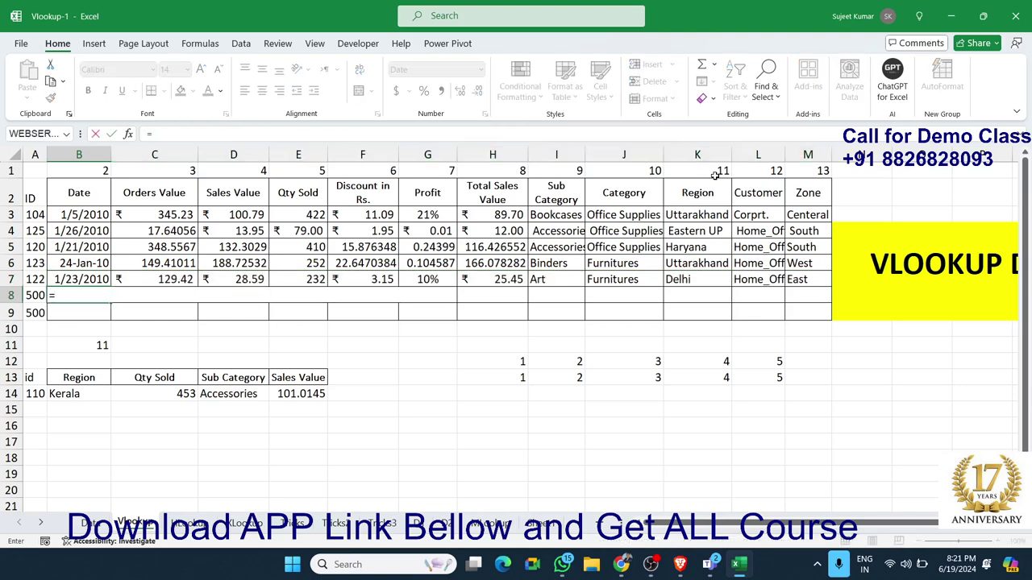
{"action": "type", "text": "xl"}
{"action": "key", "text": "Tab"}
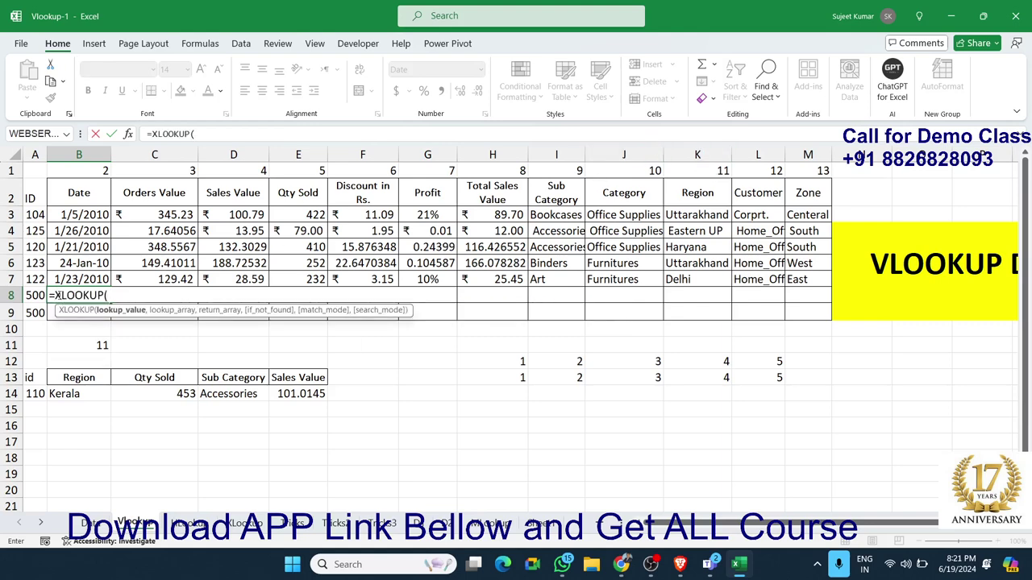
{"action": "key", "text": "Escape"}
{"action": "left_click", "coordinate": [40, 296]}
{"action": "type", "text": "15"}
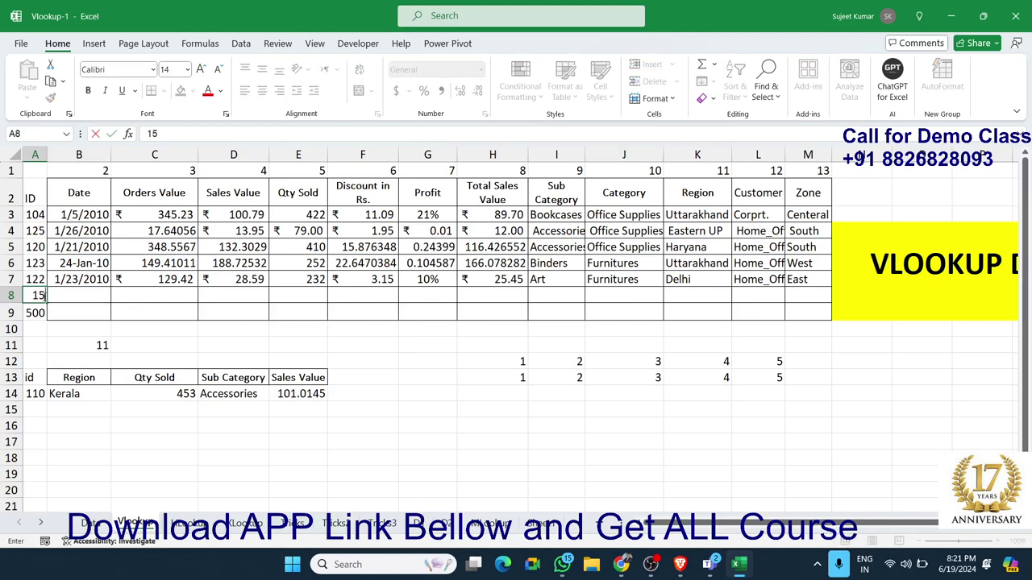
{"action": "type", "text": "2"}
{"action": "key", "text": "Tab"}
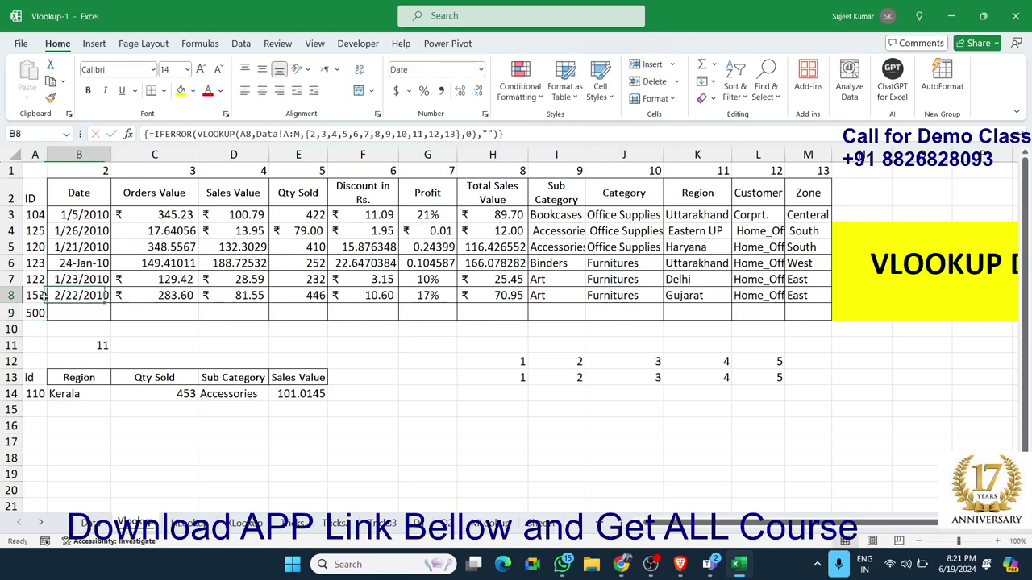
{"action": "key", "text": "ctrl+shift+Right"}
{"action": "key", "text": "Delete"}
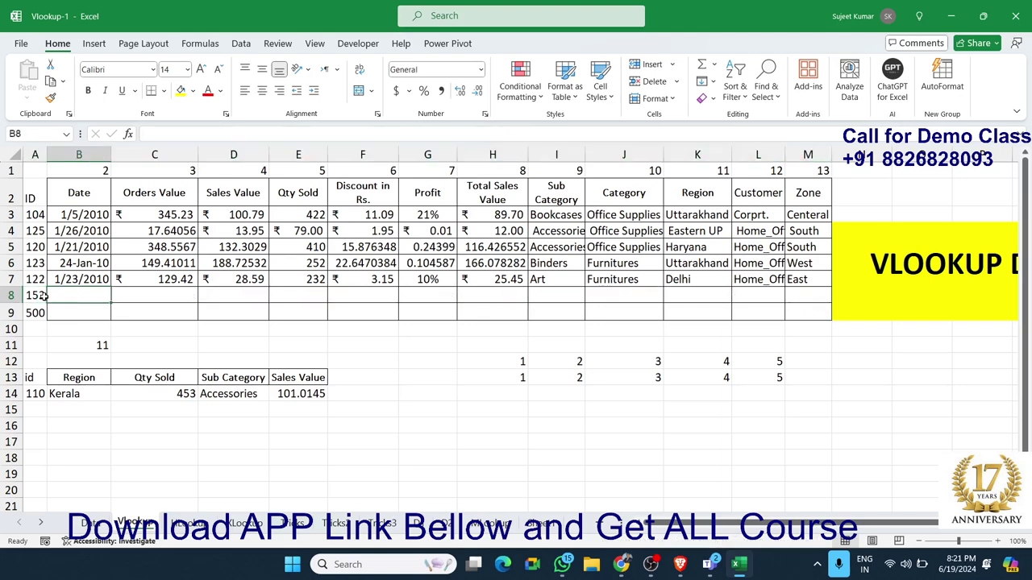
Enter =XLOOKUP(A8,Data!A:A,Data!B:B) in B8 to return ID 152's date
{"action": "type", "text": "="}
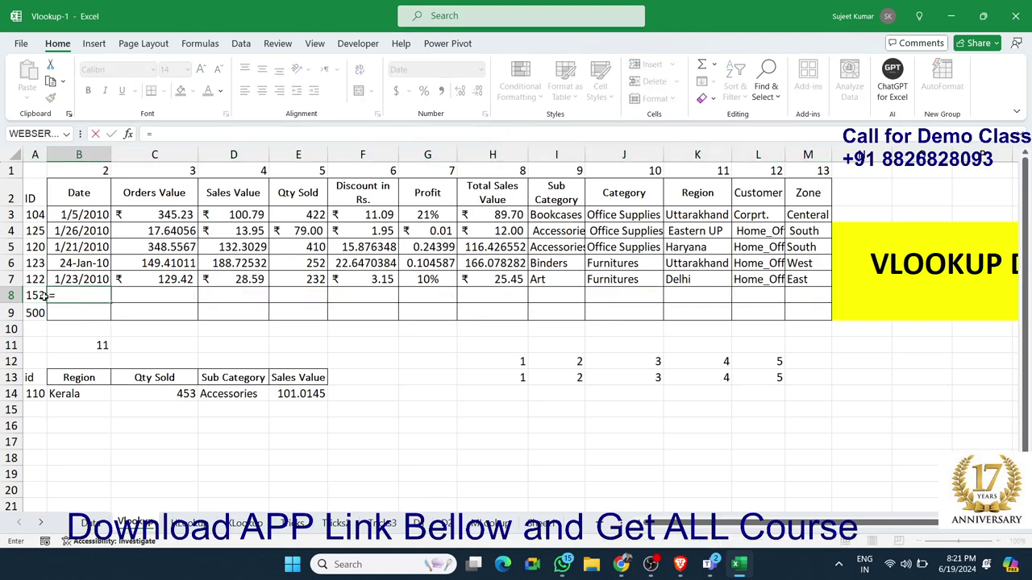
{"action": "type", "text": "xl"}
{"action": "key", "text": "Tab"}
{"action": "left_click", "coordinate": [42, 296]}
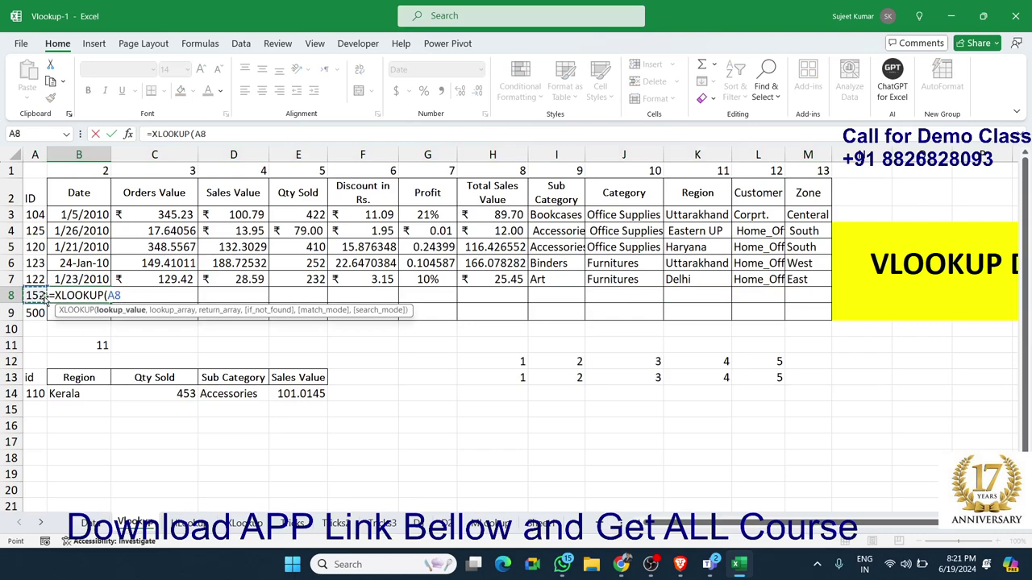
{"action": "type", "text": ","}
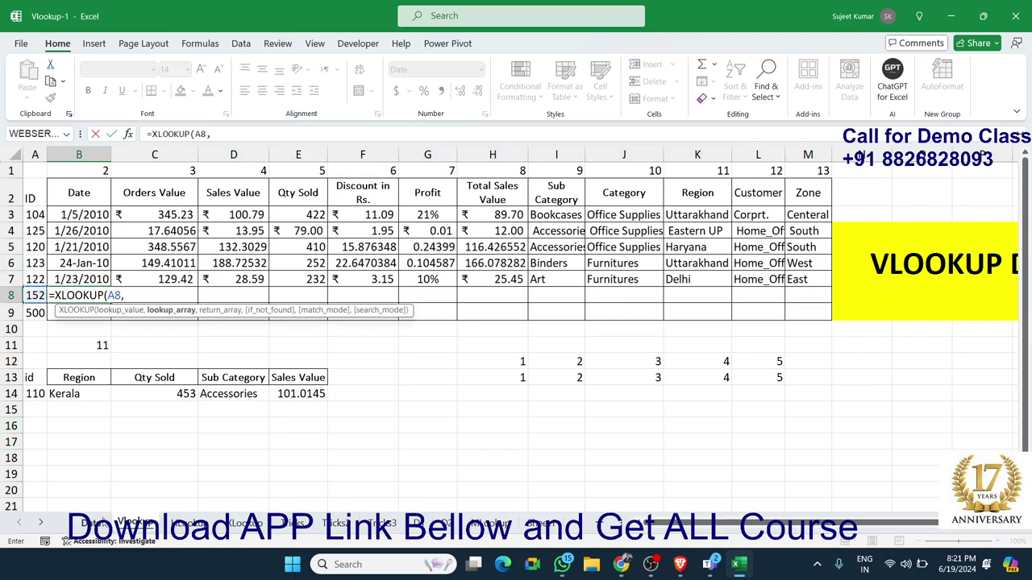
{"action": "left_click", "coordinate": [93, 524]}
{"action": "left_click", "coordinate": [50, 155]}
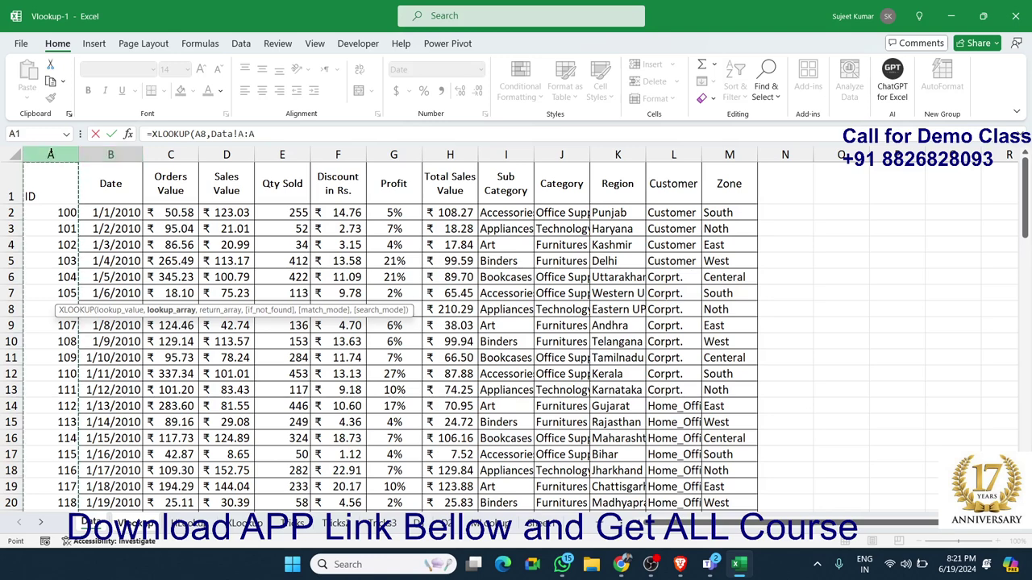
{"action": "type", "text": ","}
{"action": "left_click", "coordinate": [119, 154]}
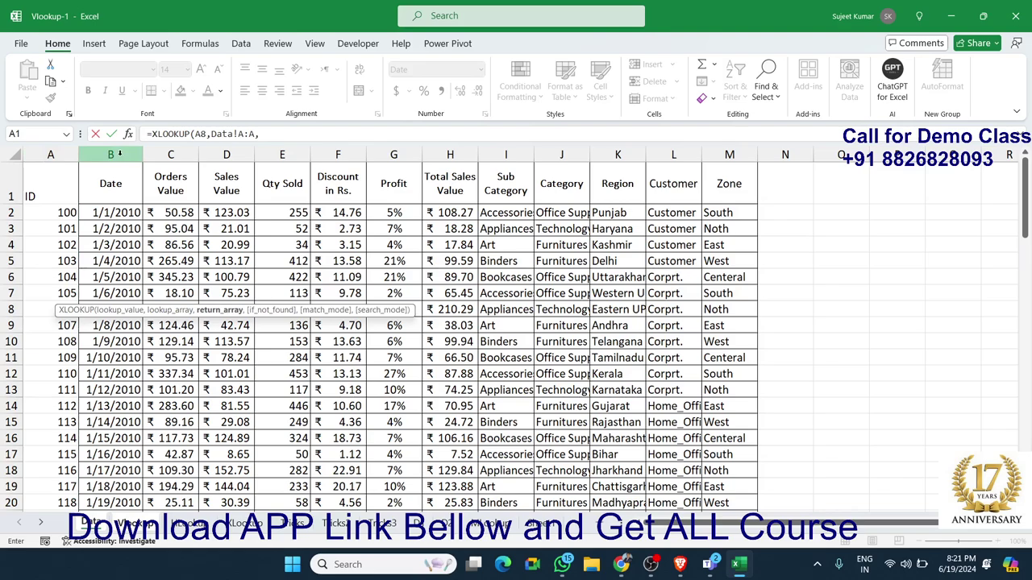
{"action": "key", "text": "Return"}
{"action": "key", "text": "Up"}
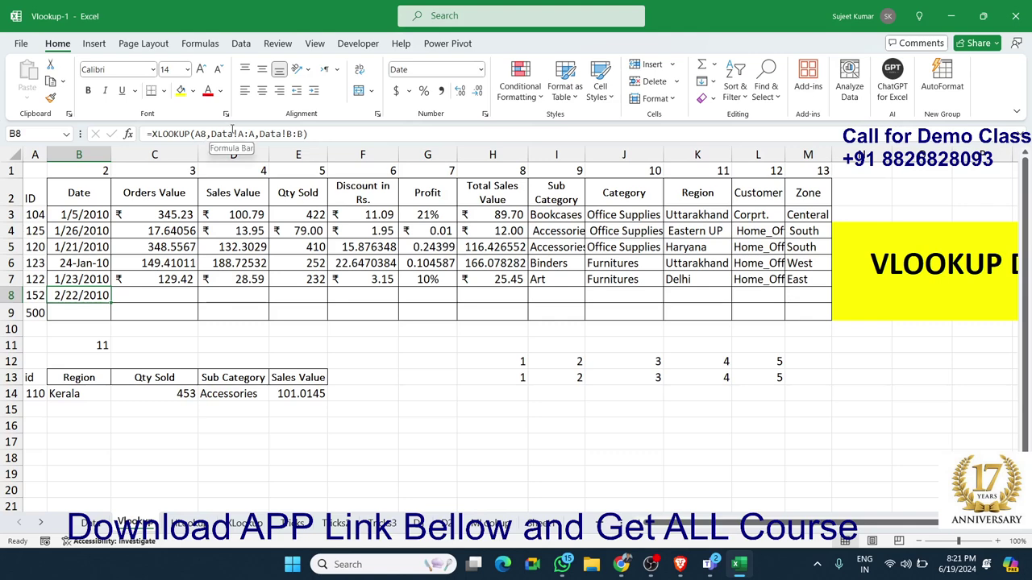
Make B8's references $A8 and Data!$A:$A, then copy the XLOOKUP across row 8
{"action": "left_click", "coordinate": [194, 134]}
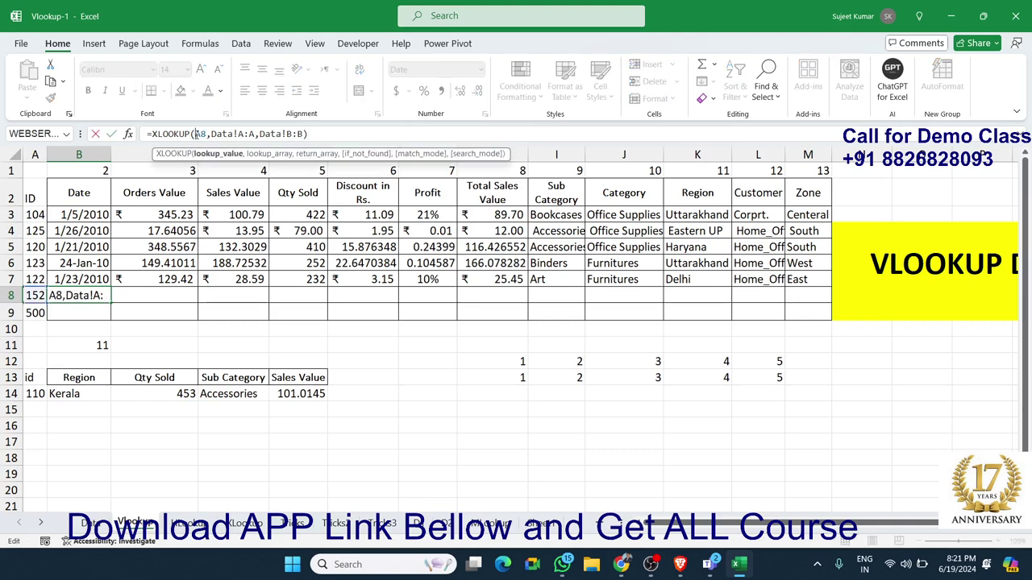
{"action": "type", "text": "$"}
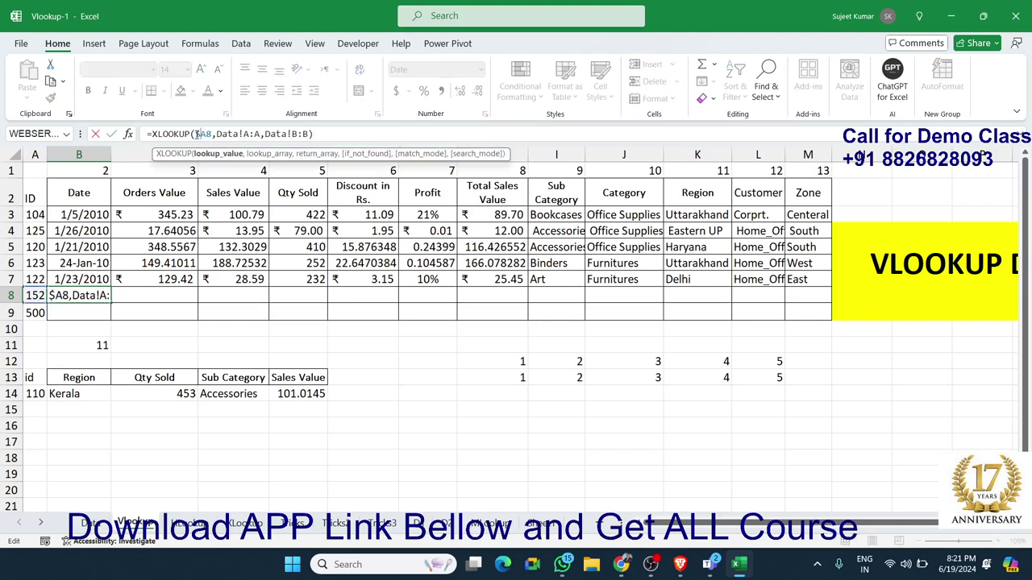
{"action": "left_click", "coordinate": [258, 134]}
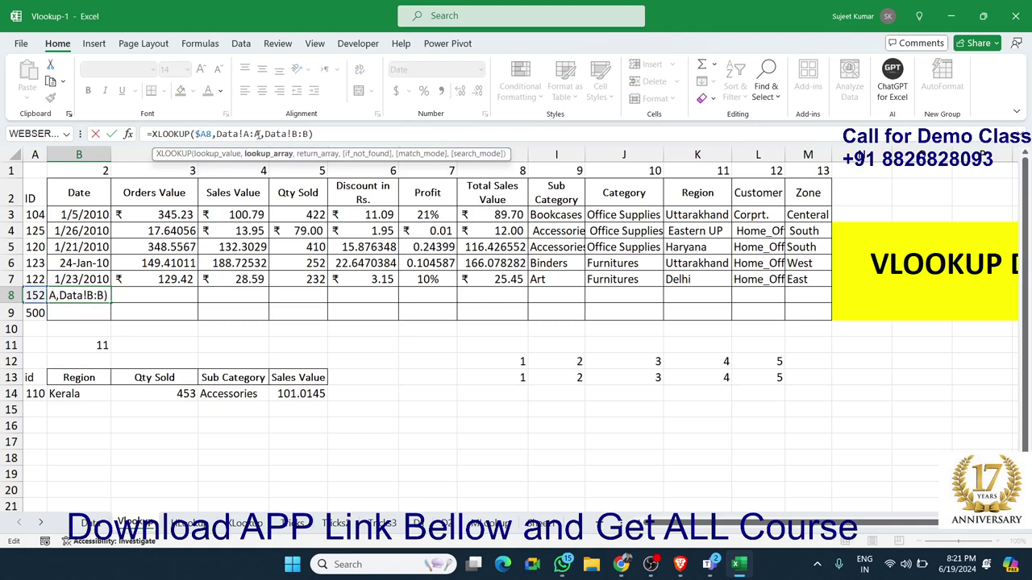
{"action": "key", "text": "F4"}
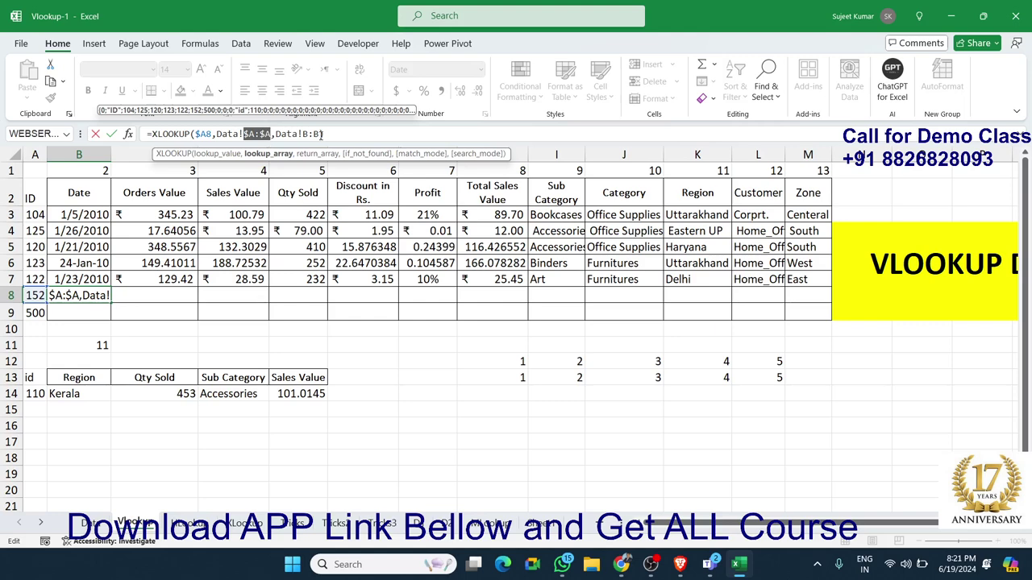
{"action": "key", "text": "ctrl+Return"}
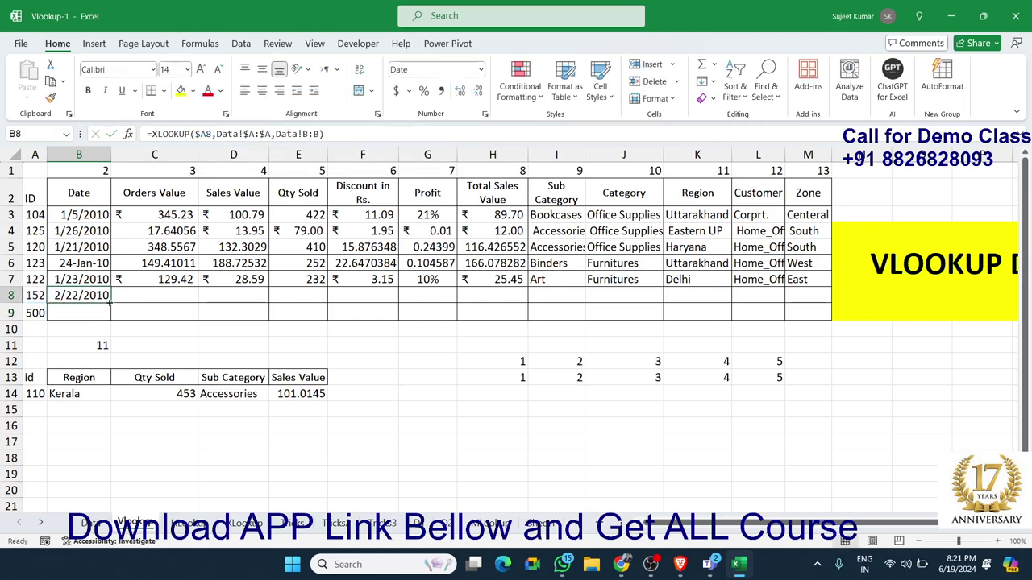
{"action": "left_click_drag", "start_coordinate": [110, 303], "coordinate": [817, 328]}
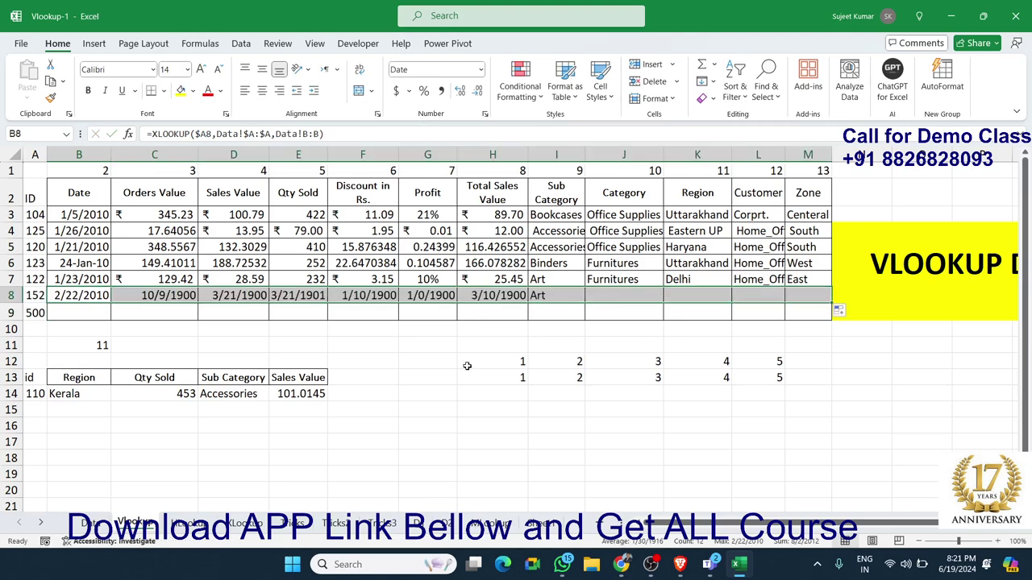
Show row 8's numeric results as plain numbers like 283.6 and 446, checking the copied lookups
{"action": "left_click_drag", "start_coordinate": [152, 295], "coordinate": [494, 295]}
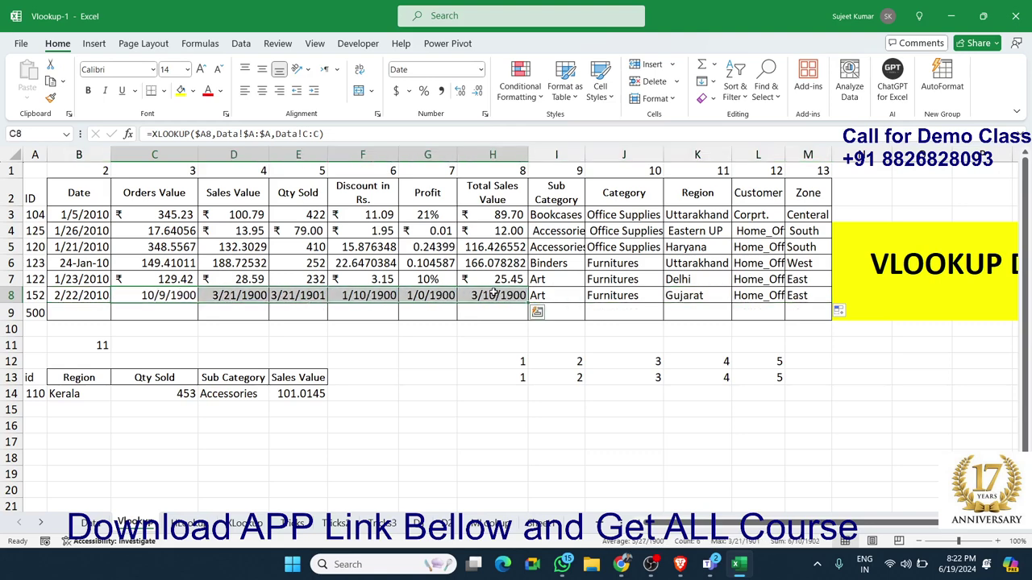
{"action": "key", "text": "ctrl+shift+asciitilde"}
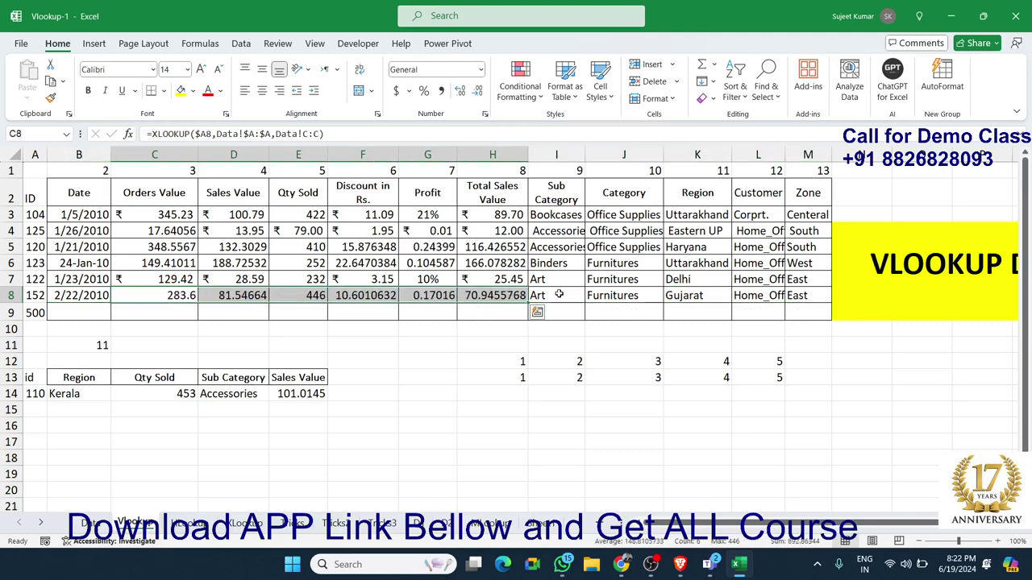
{"action": "left_click", "coordinate": [621, 296]}
{"action": "left_click", "coordinate": [723, 296]}
{"action": "left_click", "coordinate": [794, 296]}
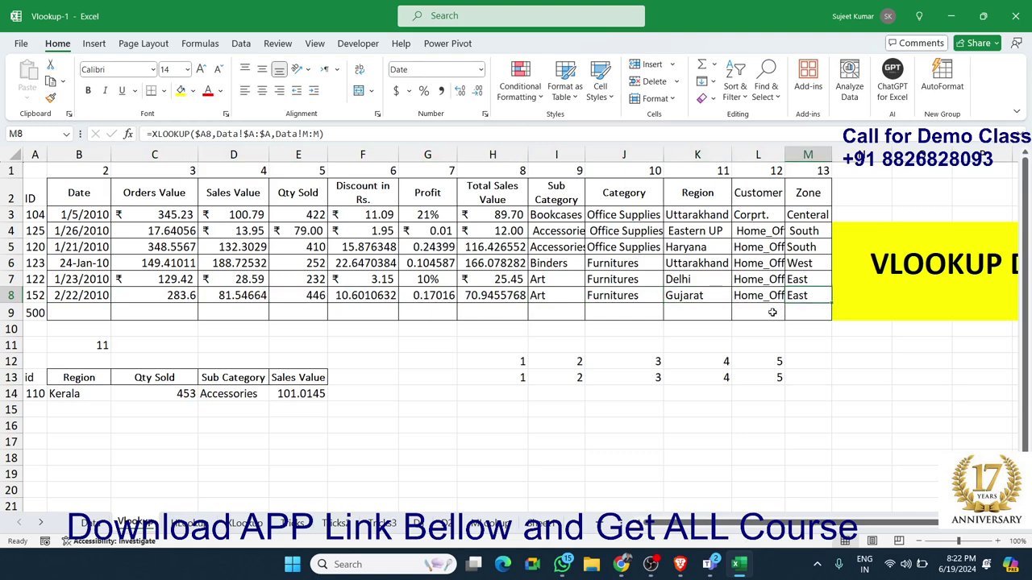
Change A7's ID to 5685, producing #N/A, and open B7's formula for editing
{"action": "left_click", "coordinate": [30, 279]}
{"action": "type", "text": "5685"}
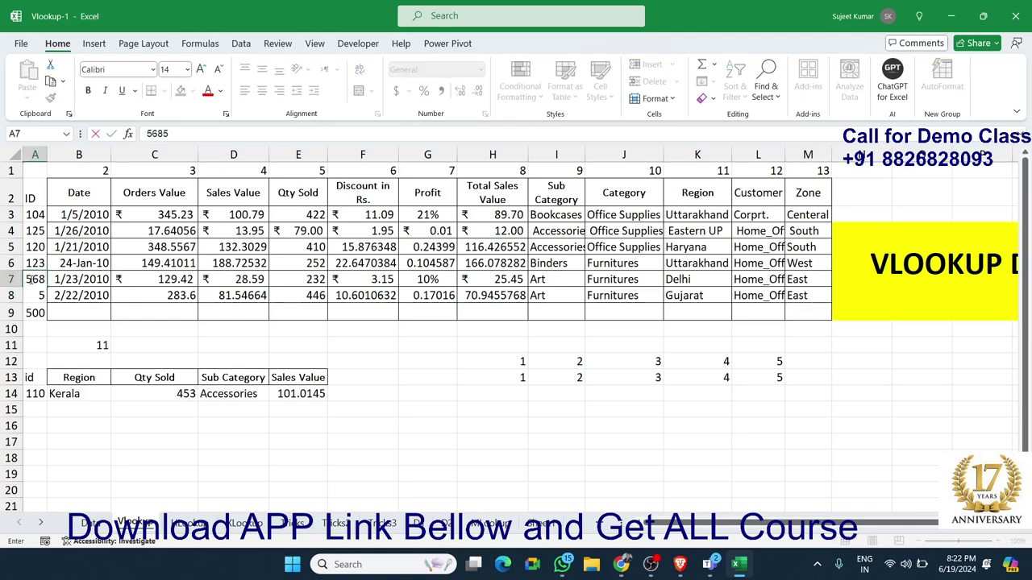
{"action": "key", "text": "Return"}
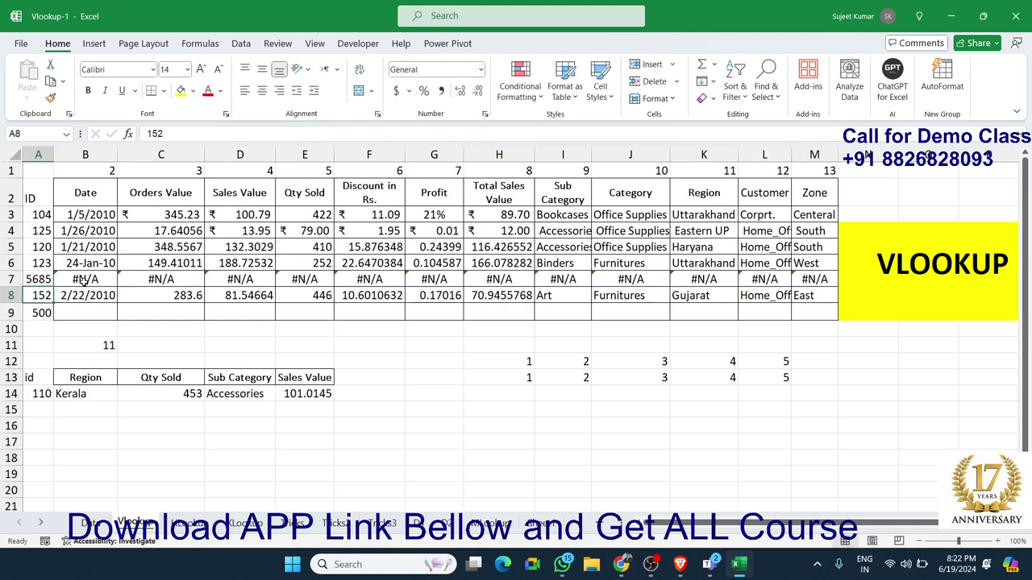
{"action": "left_click", "coordinate": [83, 284]}
{"action": "left_click", "coordinate": [151, 134]}
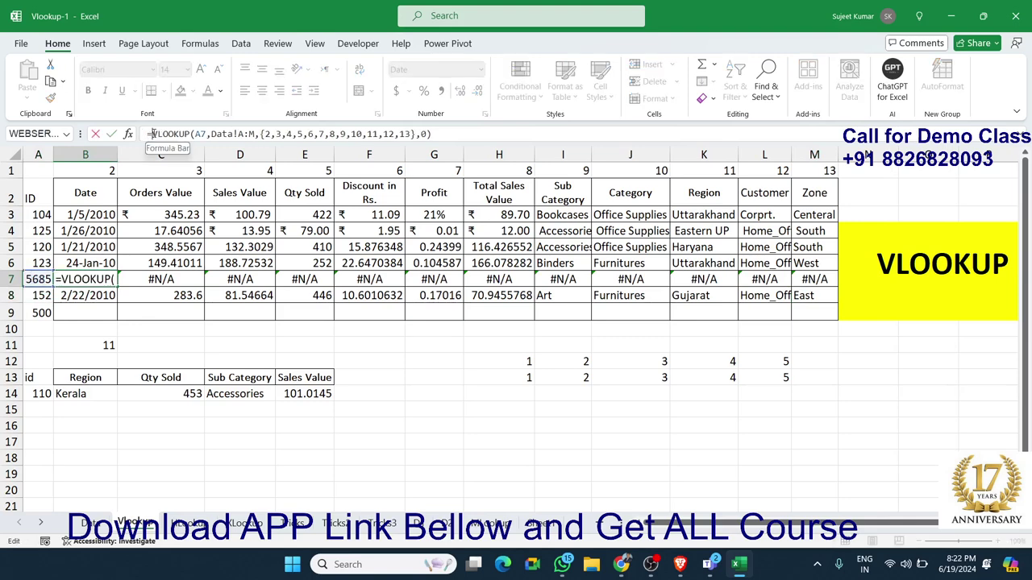
Wrap B7's array VLOOKUP in IFERROR(...,"") so missing IDs show blank
{"action": "type", "text": "if"}
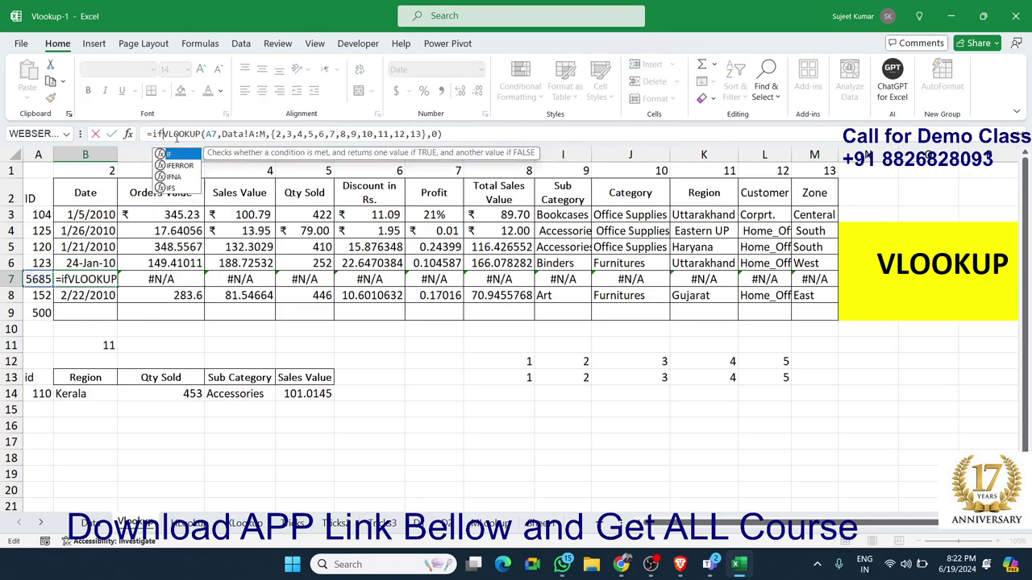
{"action": "key", "text": "Down"}
{"action": "key", "text": "Tab"}
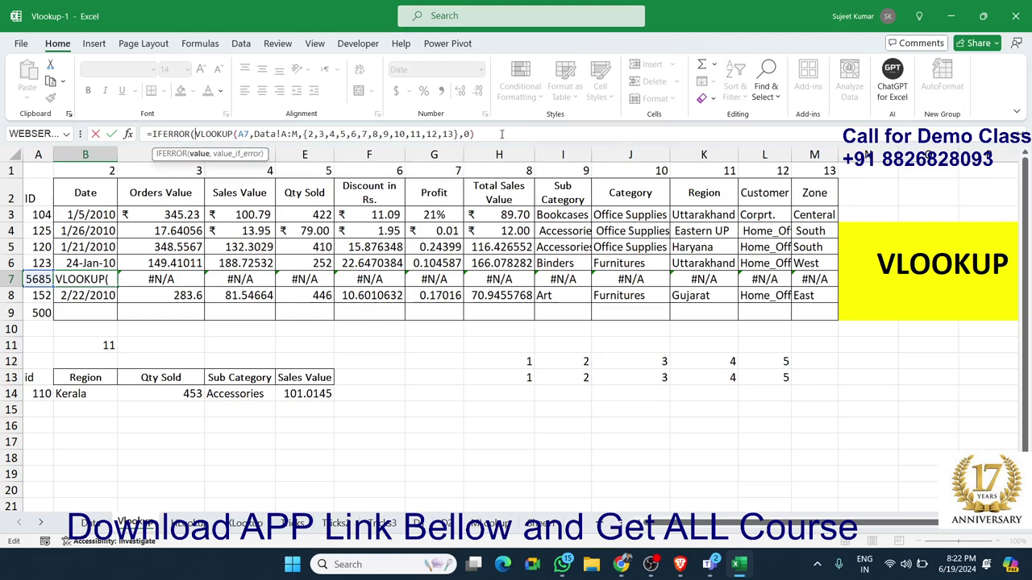
{"action": "left_click", "coordinate": [502, 133]}
{"action": "type", "text": ","}
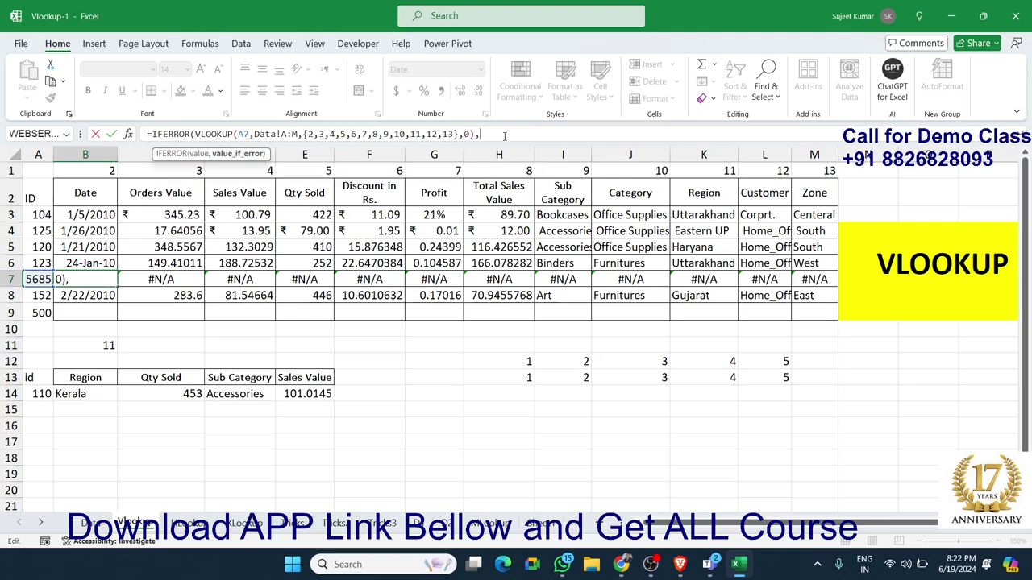
{"action": "type", "text": "\"\""}
{"action": "key", "text": "Return"}
{"action": "key", "text": "Return"}
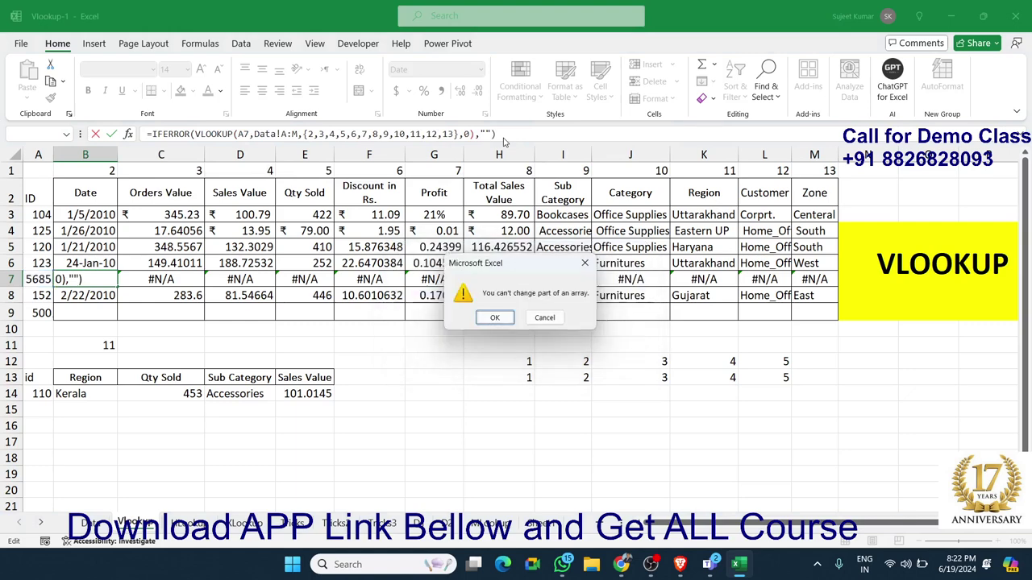
{"action": "key", "text": "Return"}
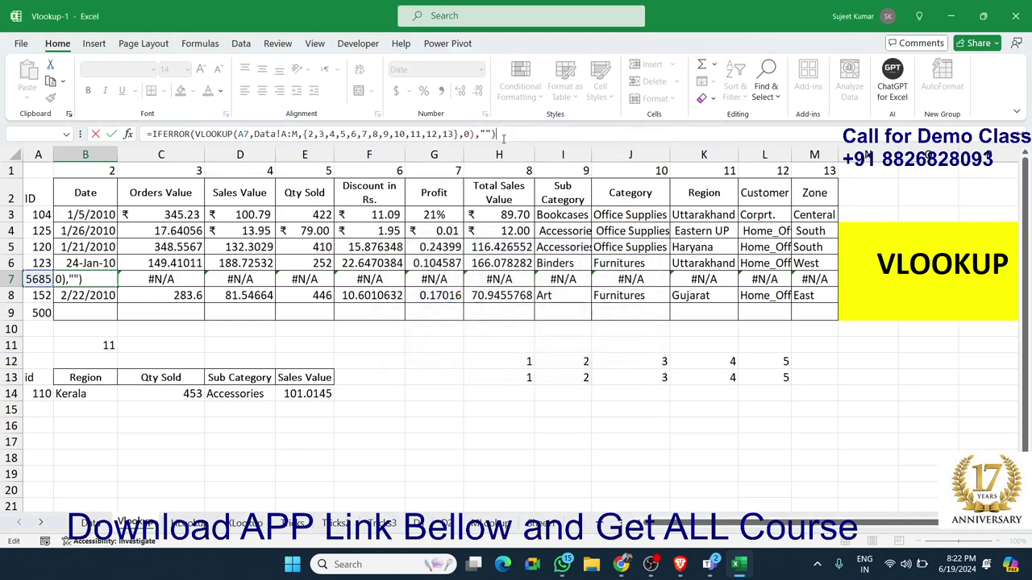
{"action": "key", "text": "ctrl+shift+Return"}
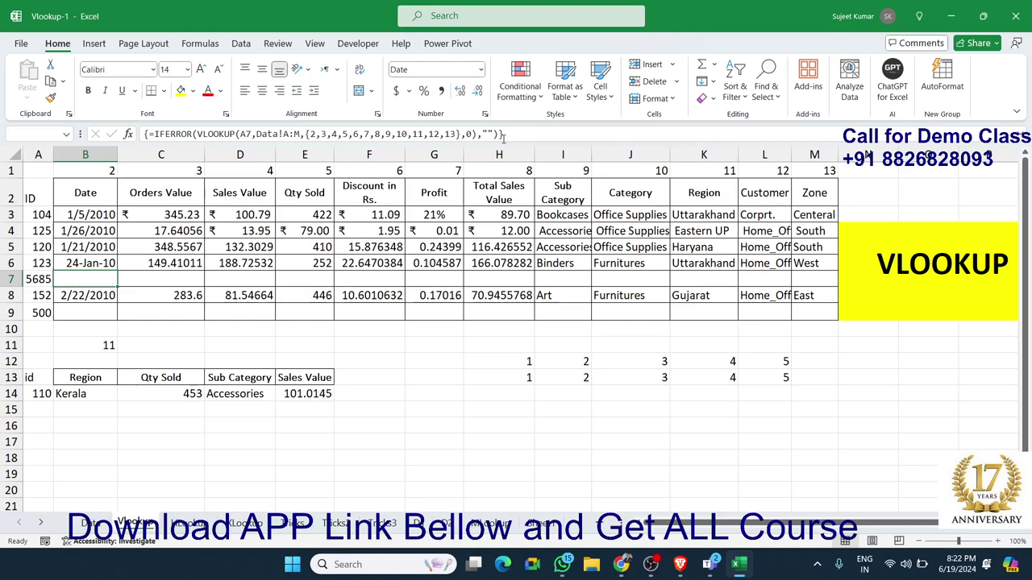
Change A7's ID to 125, filling row 7 with 1/26/2010 through South
{"action": "key", "text": "Left"}
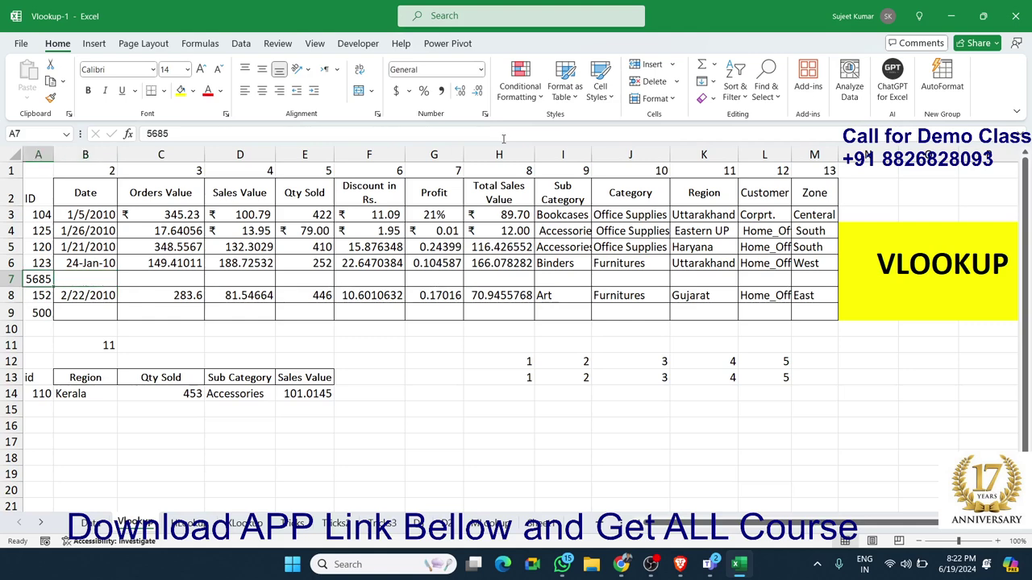
{"action": "type", "text": "125"}
{"action": "key", "text": "Return"}
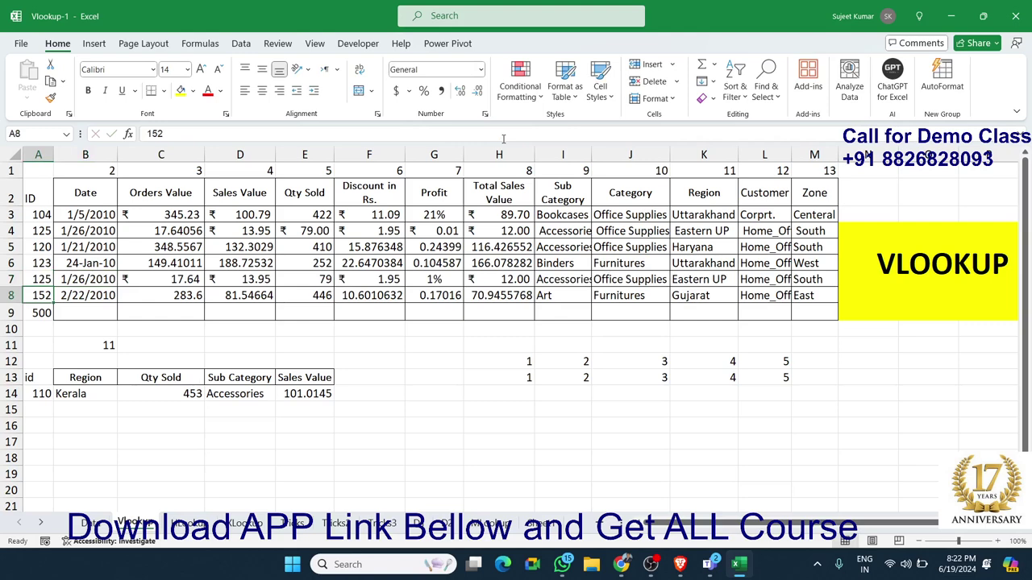
{"action": "key", "text": "Right"}
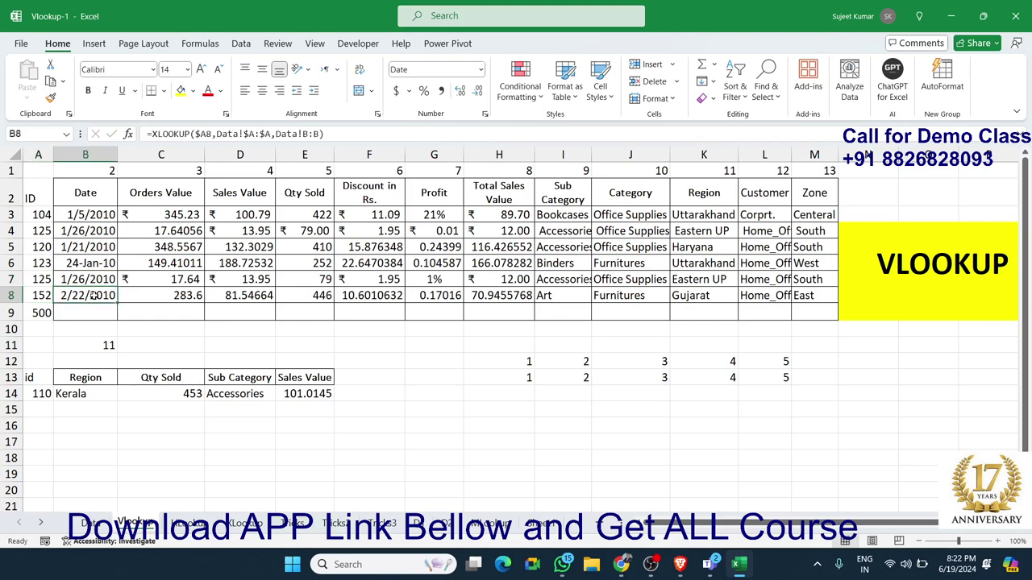
Add a blank "" not-found result to B8's XLOOKUP, copy it across row 8, date-format B8
{"action": "double_click", "coordinate": [95, 295]}
{"action": "key", "text": "BackSpace"}
{"action": "type", "text": ","}
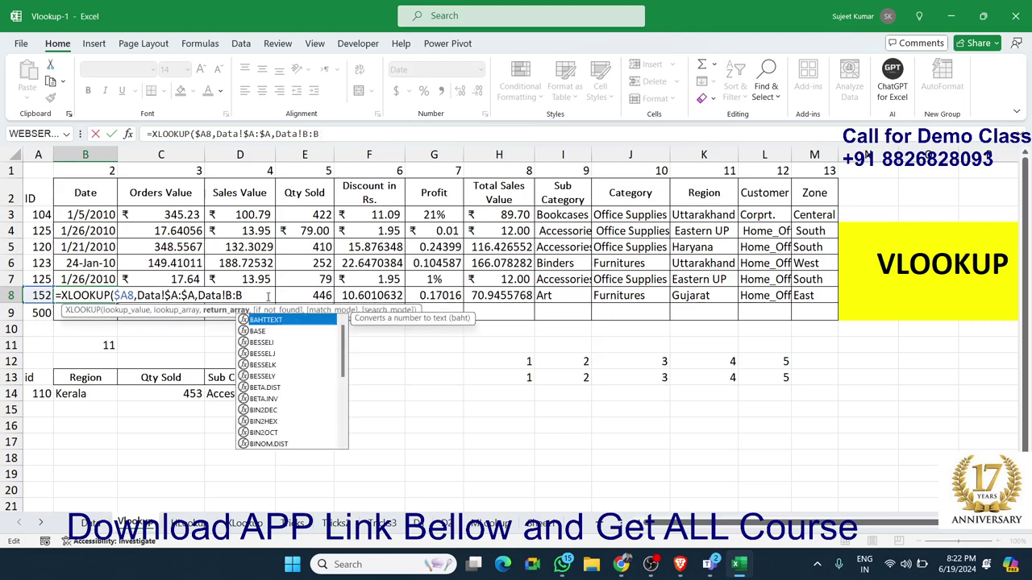
{"action": "type", "text": "\""}
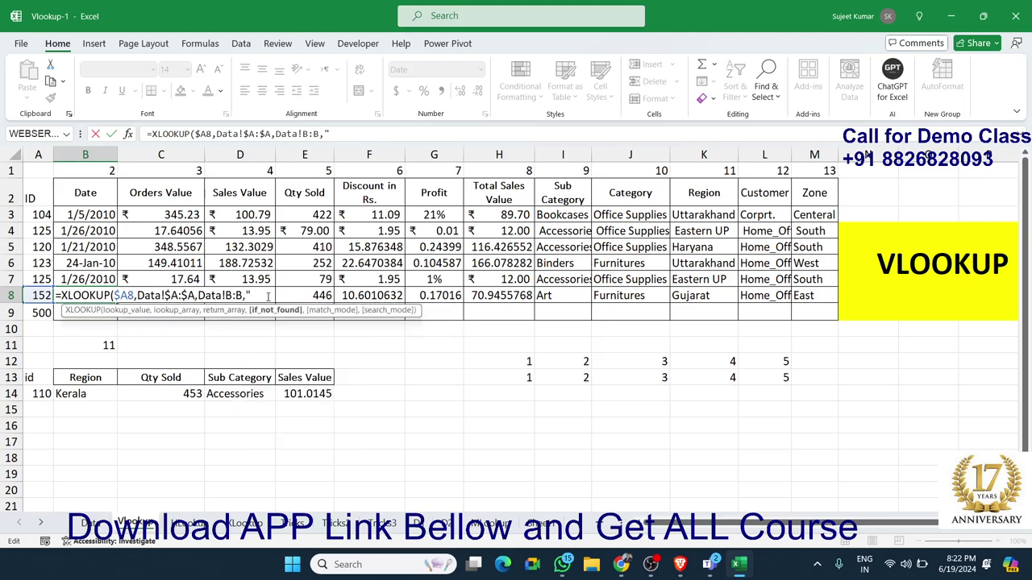
{"action": "key", "text": "ctrl+Return"}
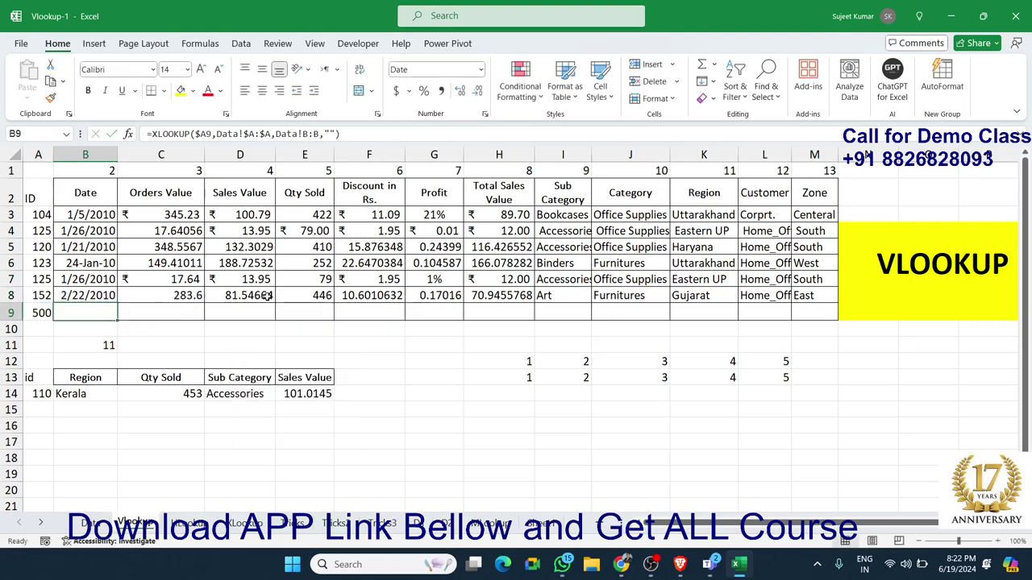
{"action": "key", "text": "ctrl+shift+Right"}
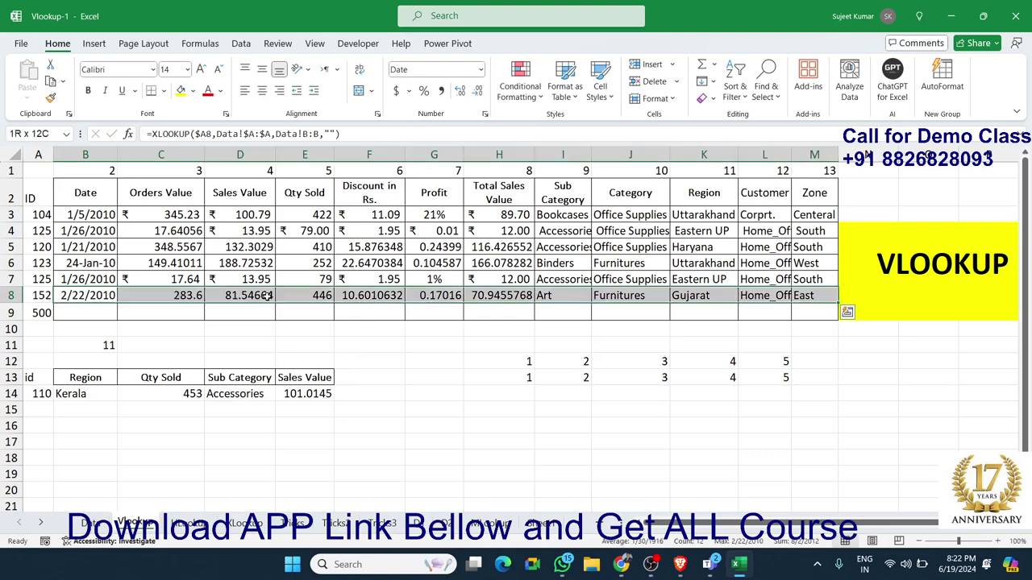
{"action": "key", "text": "ctrl+r"}
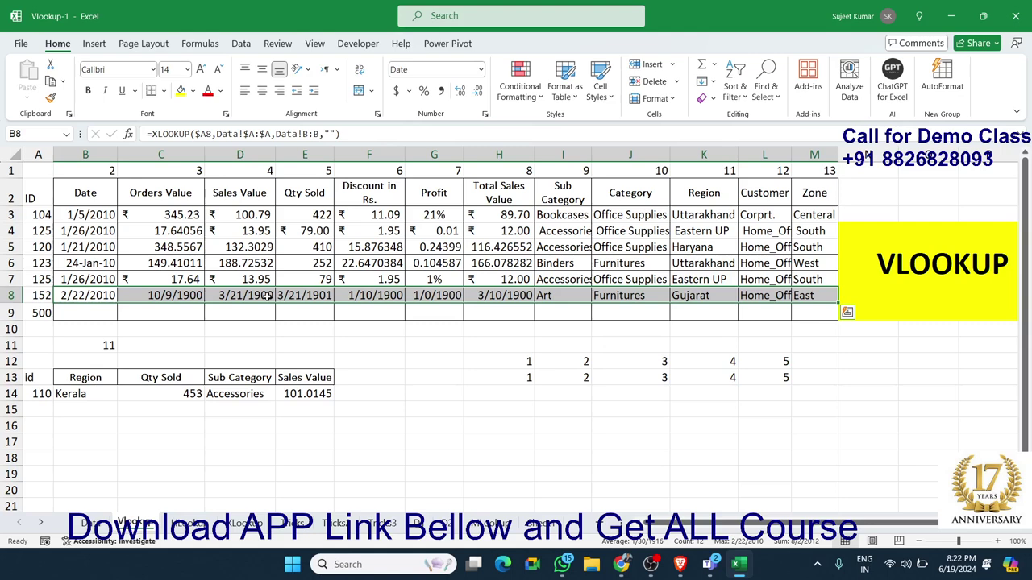
{"action": "key", "text": "ctrl+shift+asciitilde"}
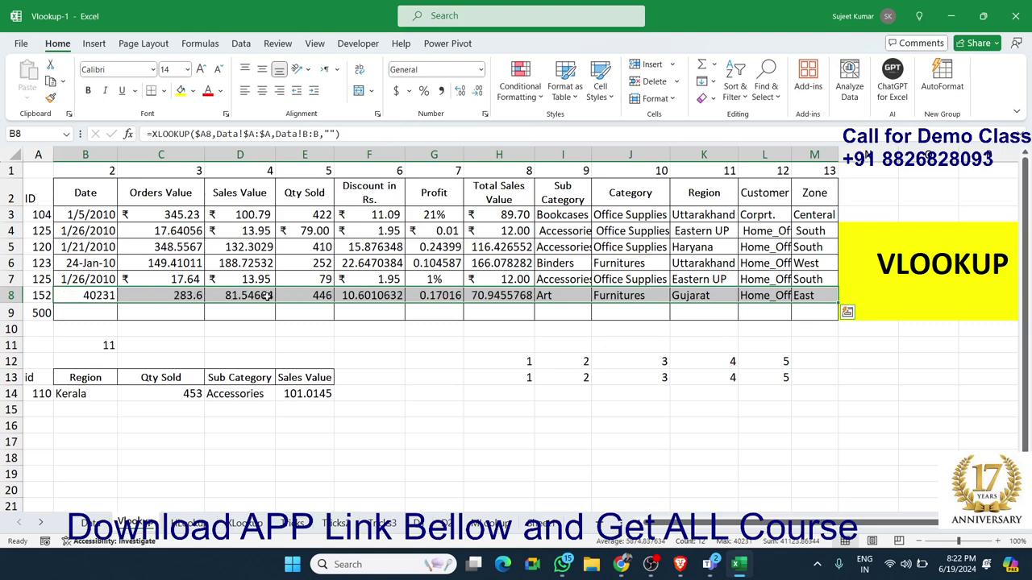
{"action": "key", "text": "Left"}
{"action": "key", "text": "Right"}
{"action": "key", "text": "ctrl+shift+numbersign"}
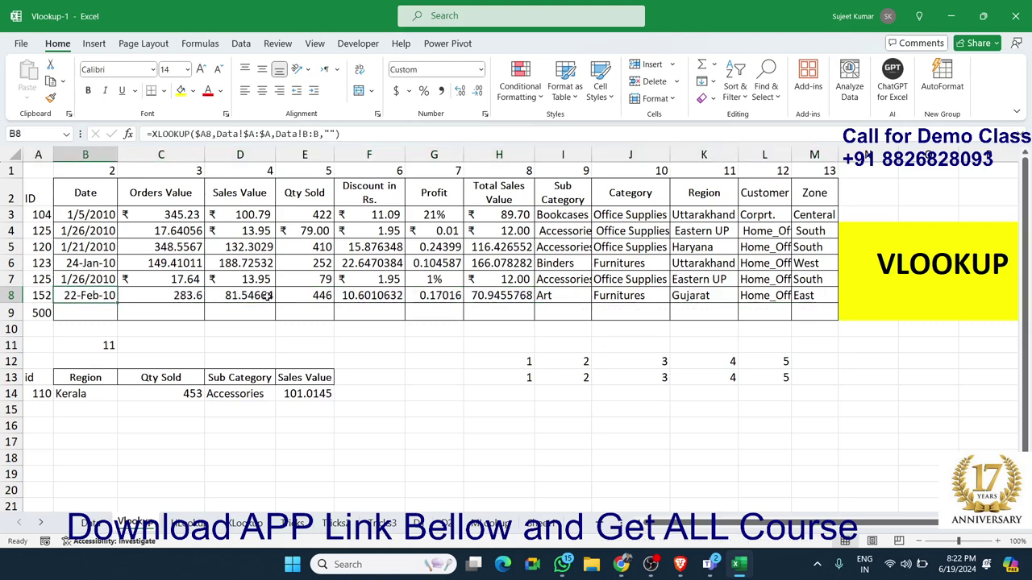
Test the non-existent ID 1525 in A8, then undo back to ID 152
{"action": "key", "text": "Left"}
{"action": "type", "text": "15"}
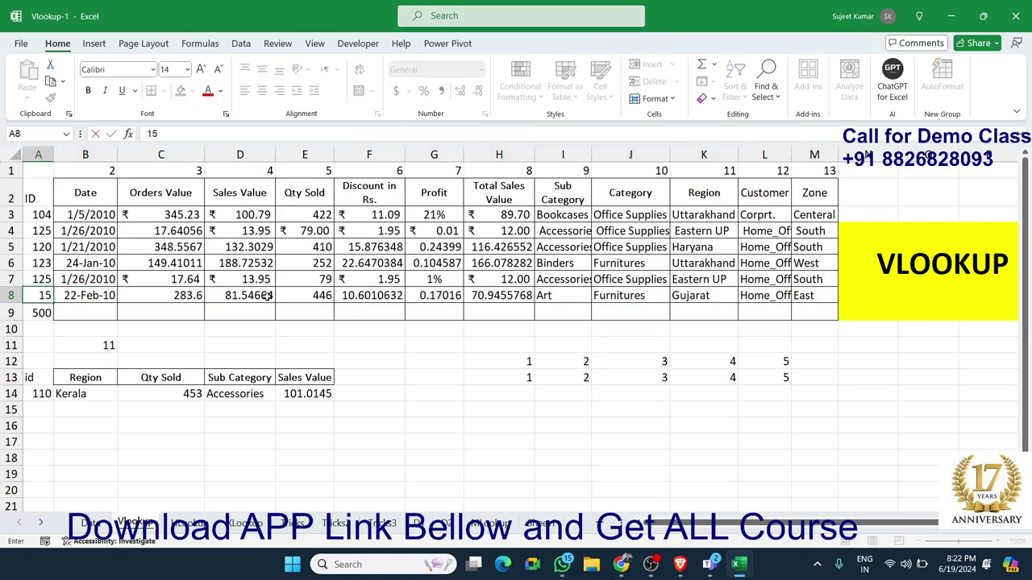
{"action": "type", "text": "25"}
{"action": "key", "text": "Return"}
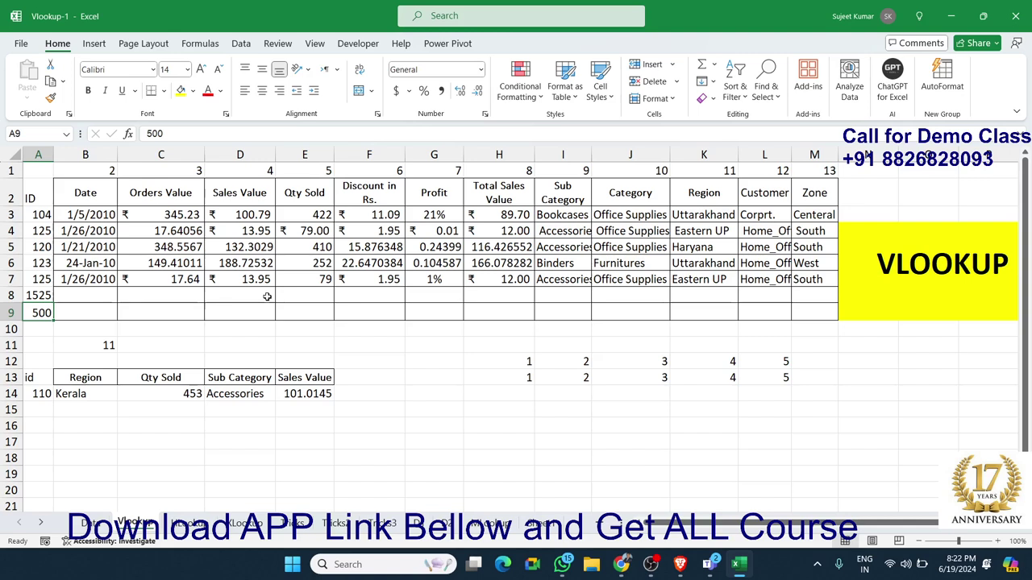
{"action": "key", "text": "ctrl+z"}
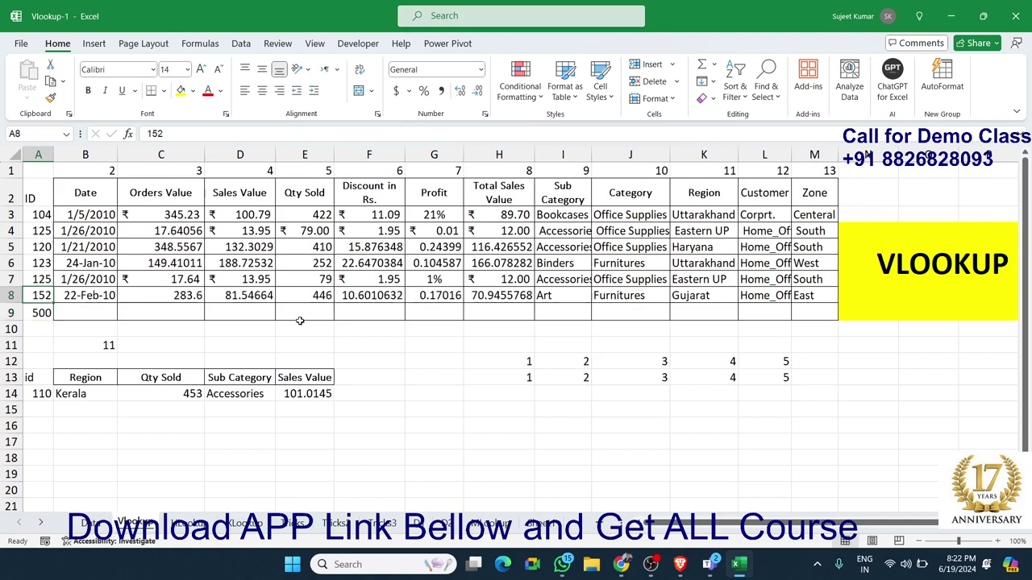
Clear the helper numbers 1–5 from rows 12–13 and review B5's VLOOKUP range Data!$A:$M
{"action": "left_click_drag", "start_coordinate": [495, 358], "coordinate": [786, 377]}
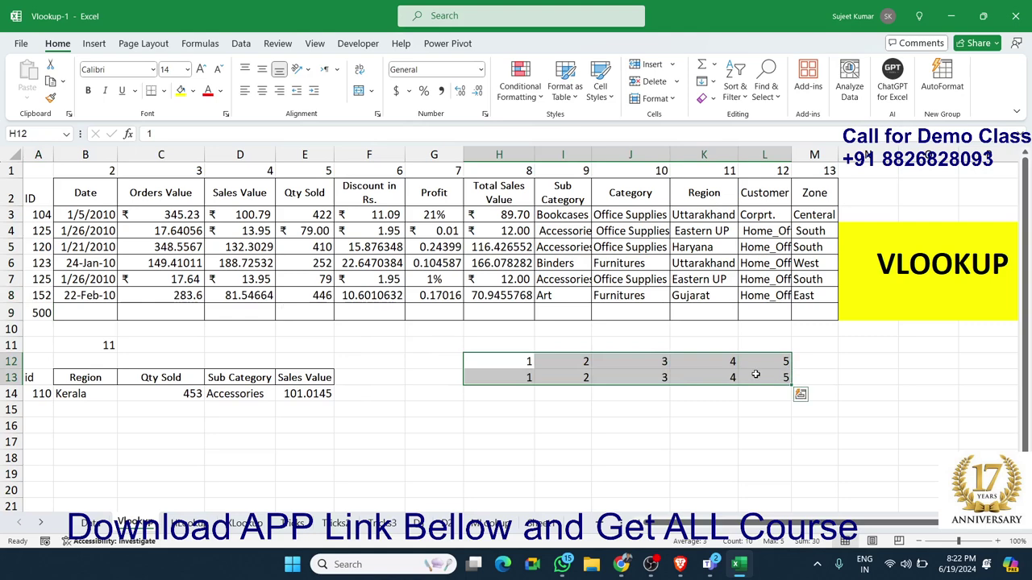
{"action": "key", "text": "Delete"}
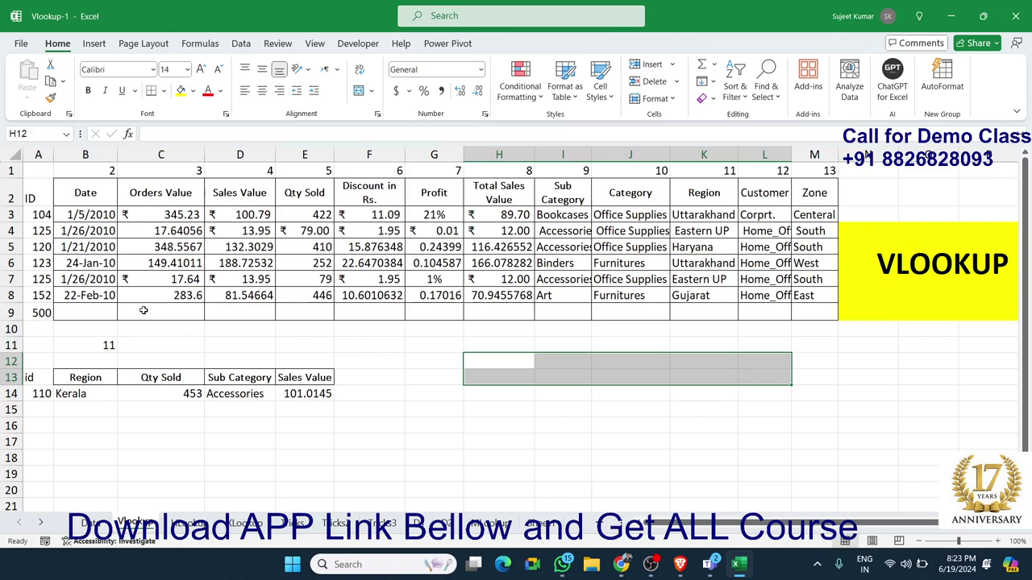
{"action": "double_click", "coordinate": [83, 248]}
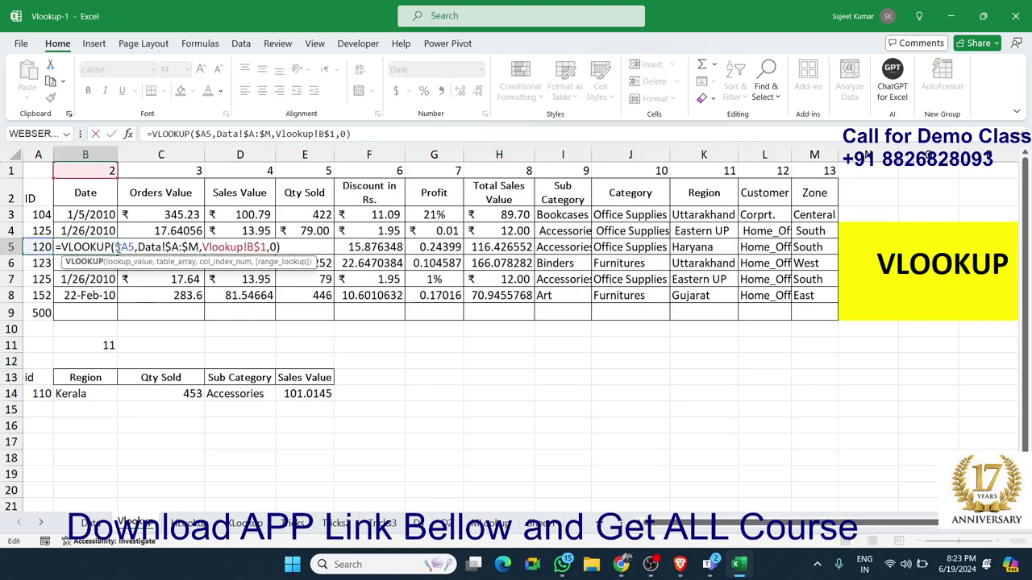
{"action": "left_click_drag", "start_coordinate": [138, 248], "coordinate": [204, 248]}
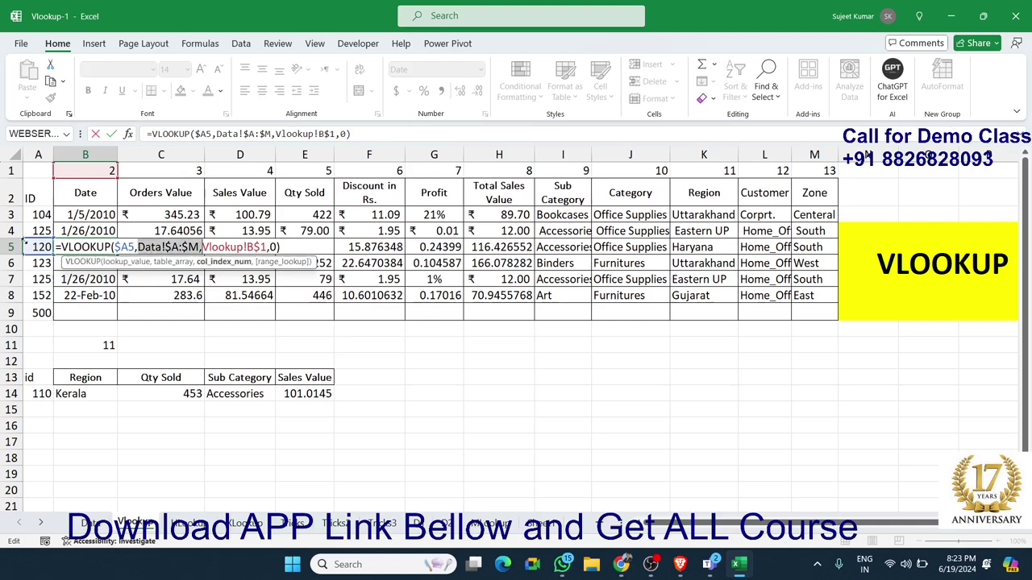
{"action": "key", "text": "Escape"}
{"action": "left_click", "coordinate": [48, 231]}
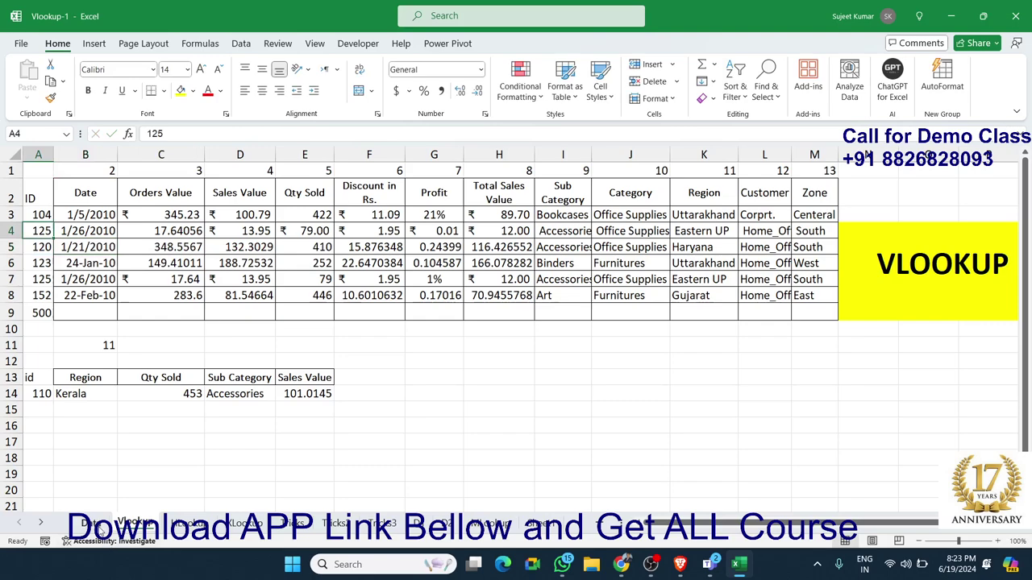
{"action": "left_click", "coordinate": [98, 526]}
Commit row 8's XLOOKUP formulas using lookup range Data!$A:$A and return range Data!B:B
{"action": "double_click", "coordinate": [81, 300]}
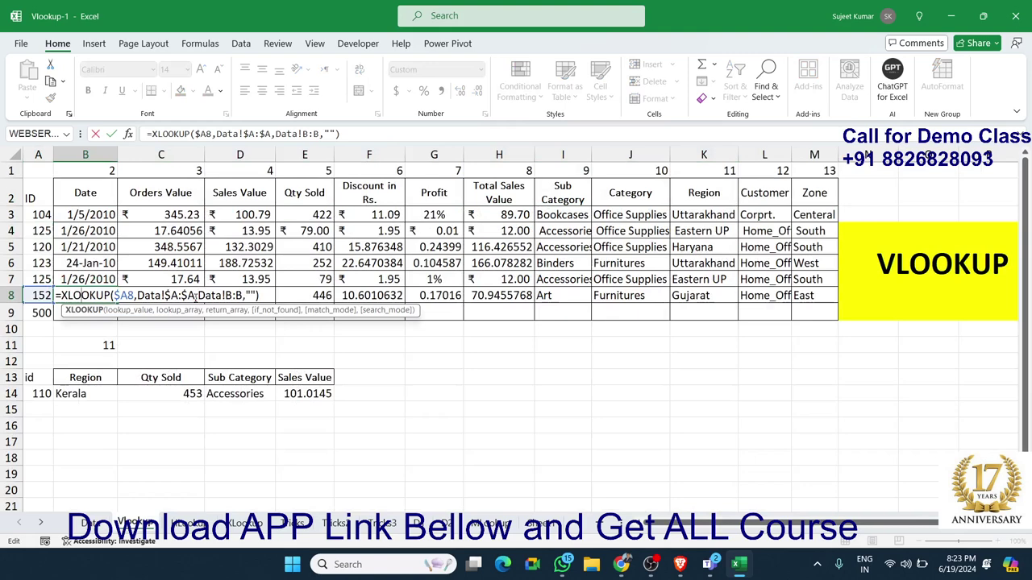
{"action": "left_click_drag", "start_coordinate": [196, 298], "coordinate": [138, 296]}
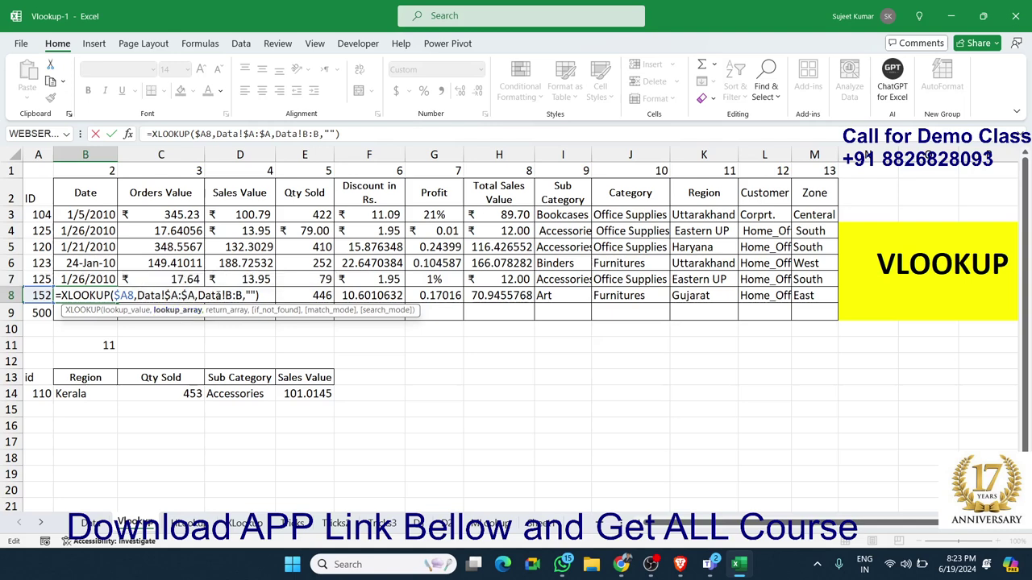
{"action": "left_click_drag", "start_coordinate": [199, 296], "coordinate": [243, 295]}
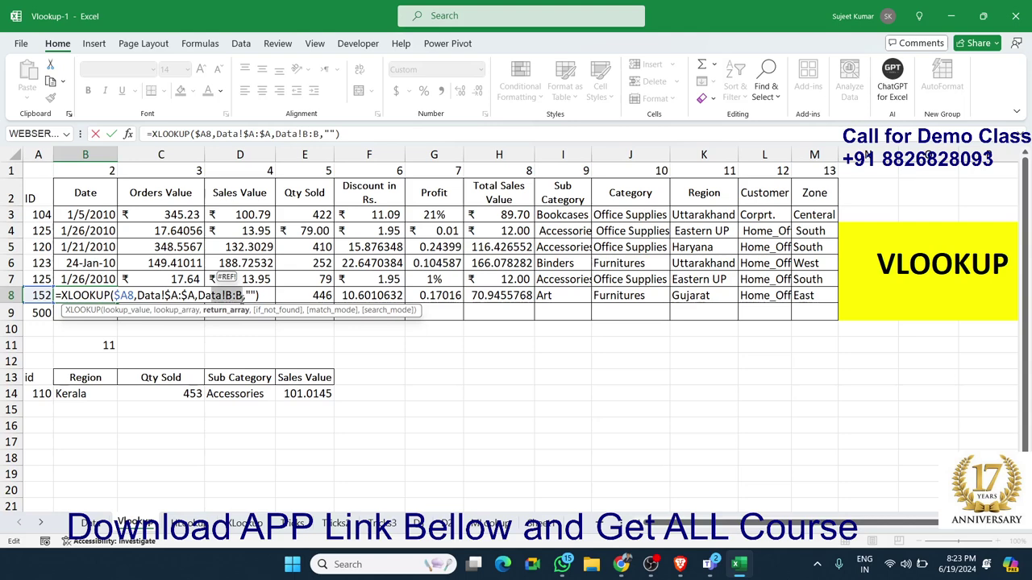
{"action": "key", "text": "Return"}
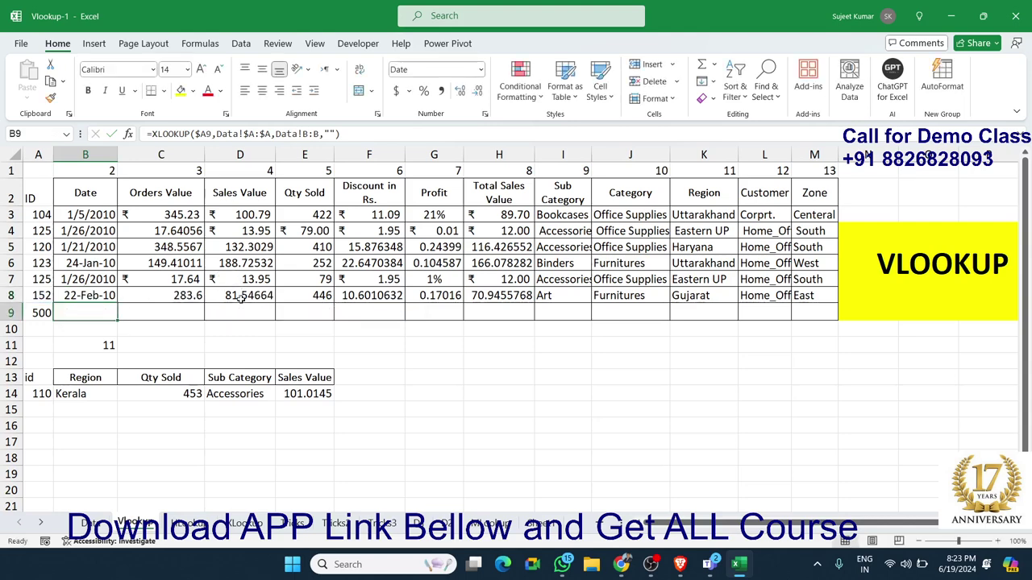
Change B8's number format so ID 152's date shows as 22-Feb-10
{"action": "left_click", "coordinate": [83, 296]}
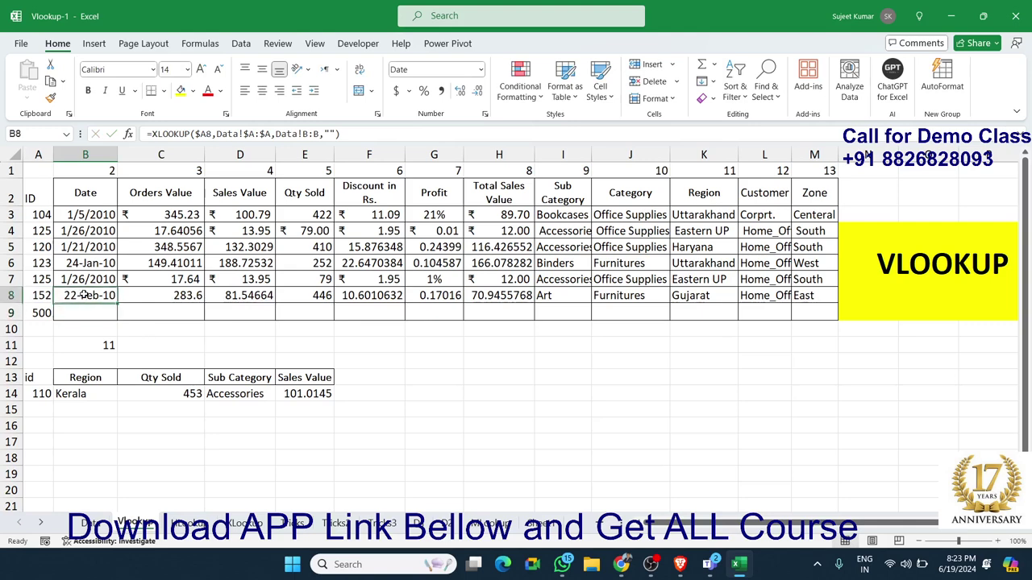
{"action": "left_click", "coordinate": [84, 296]}
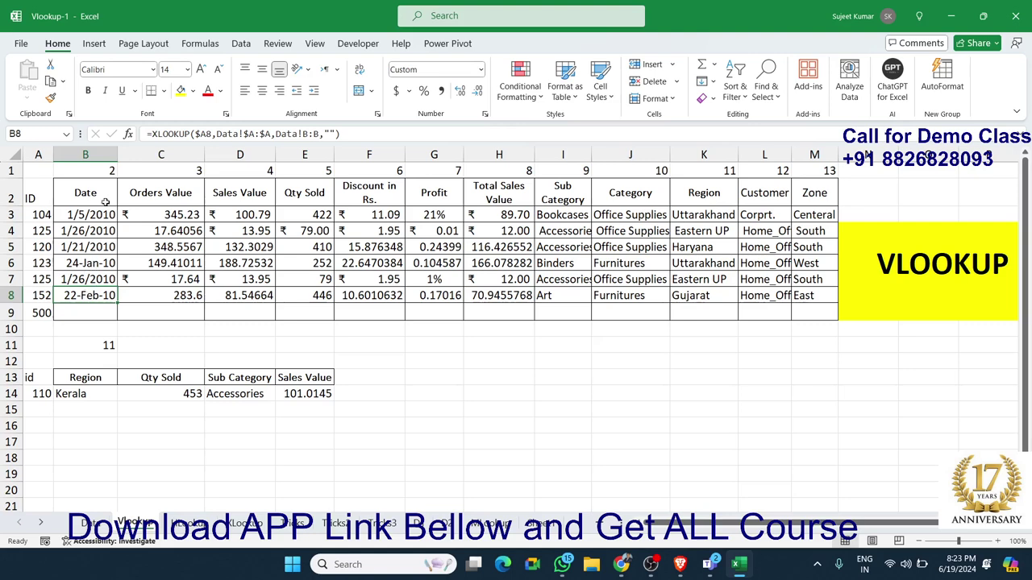
{"action": "left_click_drag", "start_coordinate": [103, 198], "coordinate": [830, 198]}
Clear the old lookup results from B14:E14
{"action": "scroll", "coordinate": [475, 248], "scroll_direction": "down", "scroll_amount": 1}
{"action": "scroll", "coordinate": [476, 248], "scroll_direction": "down", "scroll_amount": 2}
{"action": "left_click", "coordinate": [66, 250]}
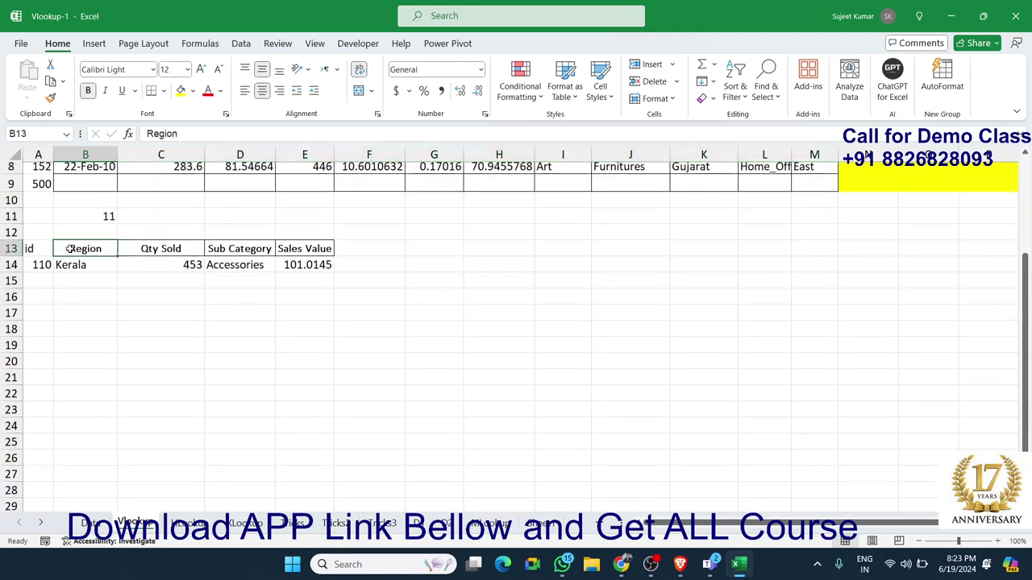
{"action": "key", "text": "shift+Right"}
{"action": "key", "text": "shift+Right"}
{"action": "key", "text": "shift+Right"}
{"action": "left_click_drag", "start_coordinate": [68, 265], "coordinate": [321, 262]}
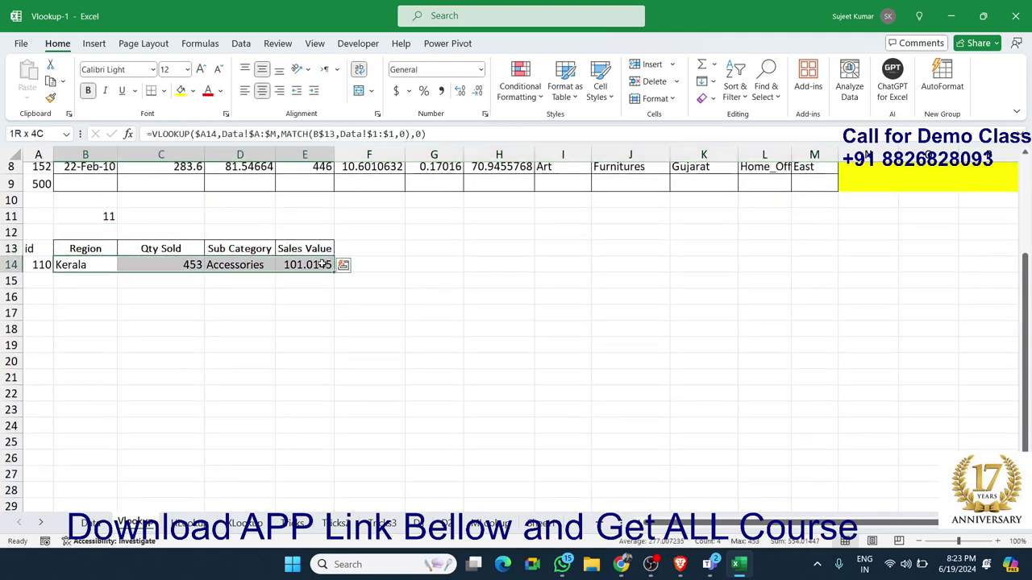
{"action": "key", "text": "Delete"}
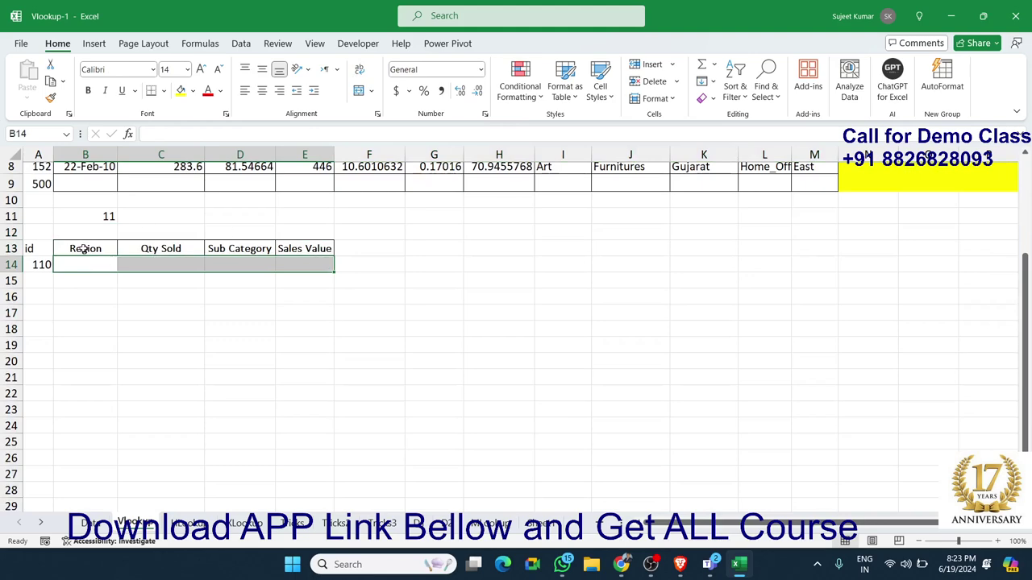
Enter =MATCH(B13,Data!1:1,0) in B11, returning 11 for the Region column
{"action": "left_click", "coordinate": [85, 247]}
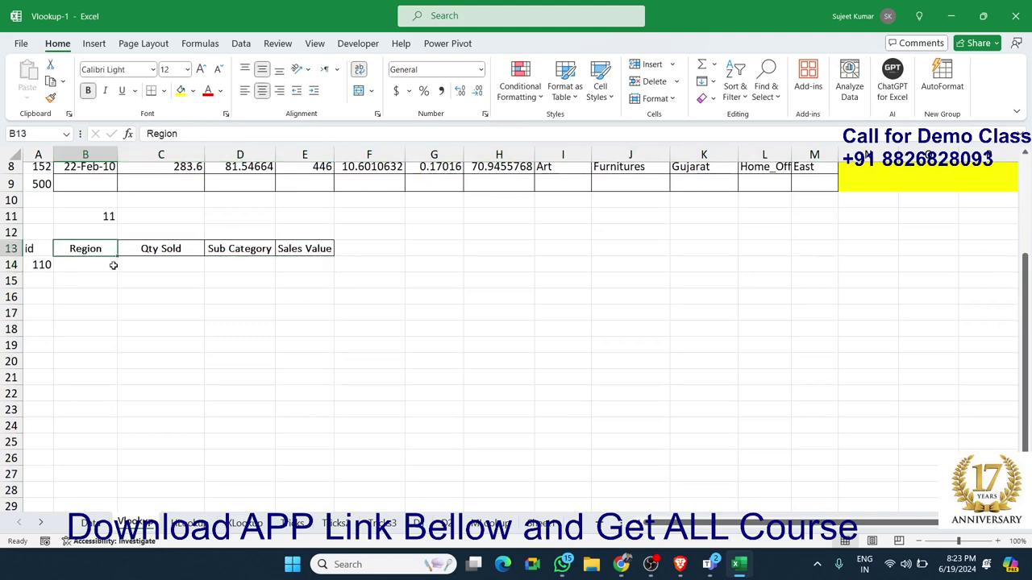
{"action": "left_click", "coordinate": [106, 264]}
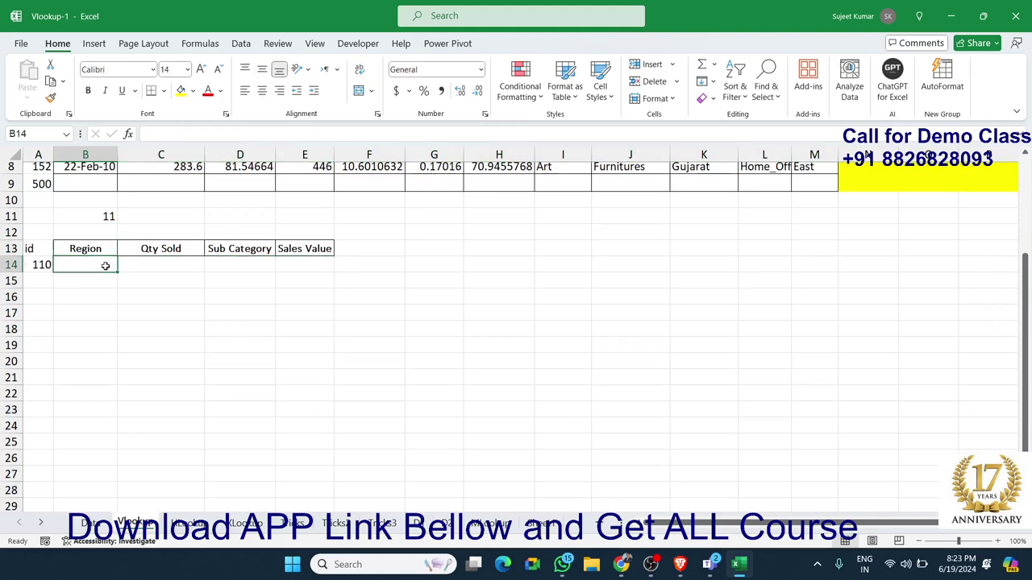
{"action": "left_click", "coordinate": [109, 216]}
{"action": "key", "text": "Delete"}
{"action": "type", "text": "=ma"}
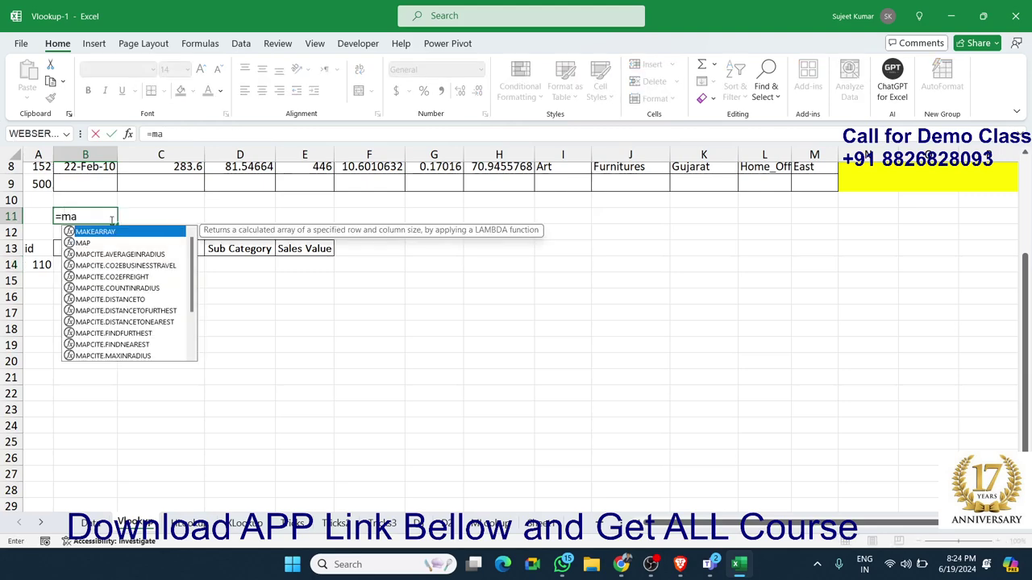
{"action": "type", "text": "t"}
{"action": "key", "text": "Tab"}
{"action": "key", "text": "Down"}
{"action": "key", "text": "Down"}
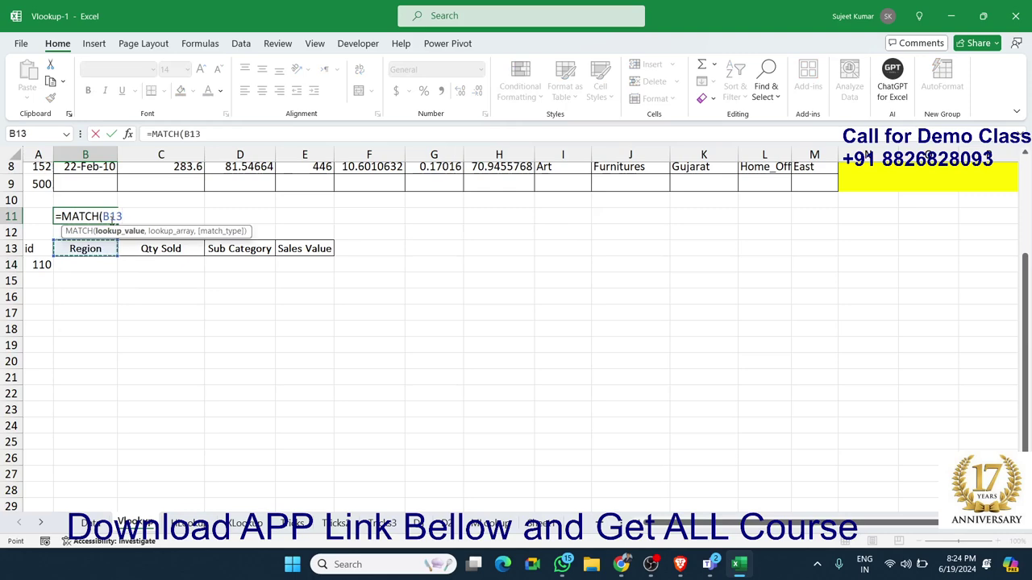
{"action": "type", "text": ","}
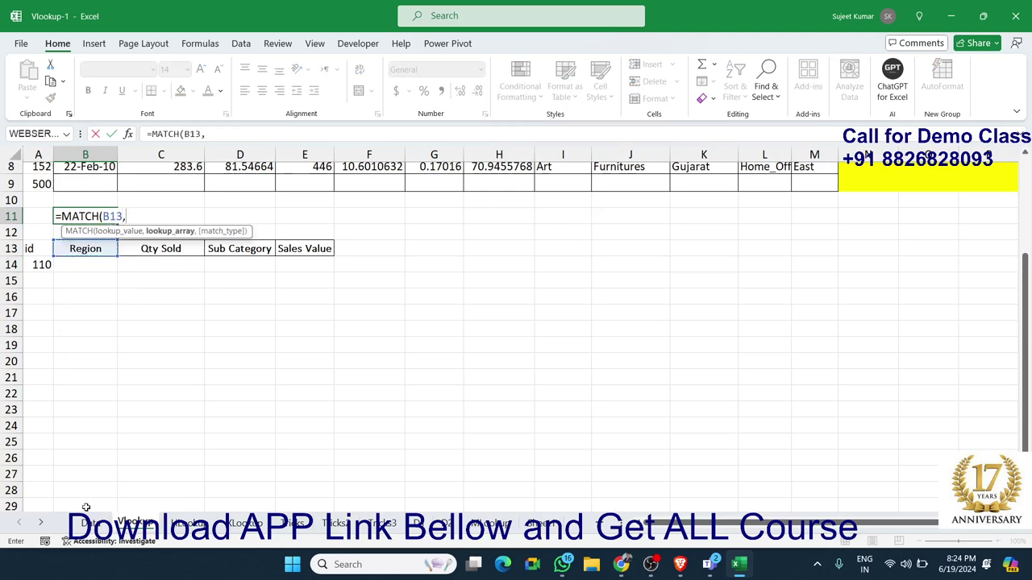
{"action": "left_click", "coordinate": [90, 522]}
{"action": "left_click", "coordinate": [12, 197]}
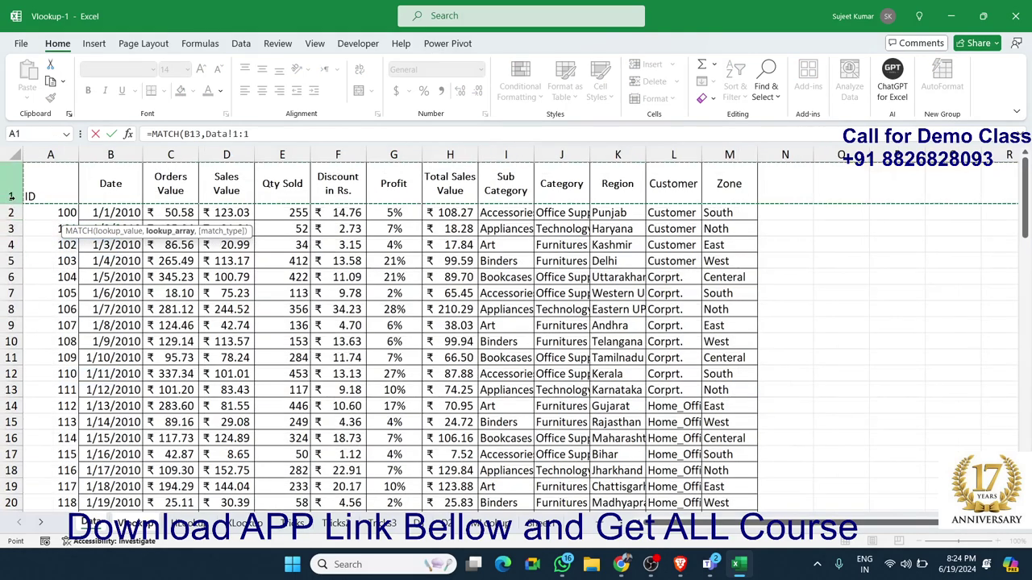
{"action": "type", "text": ",0"}
{"action": "key", "text": "Return"}
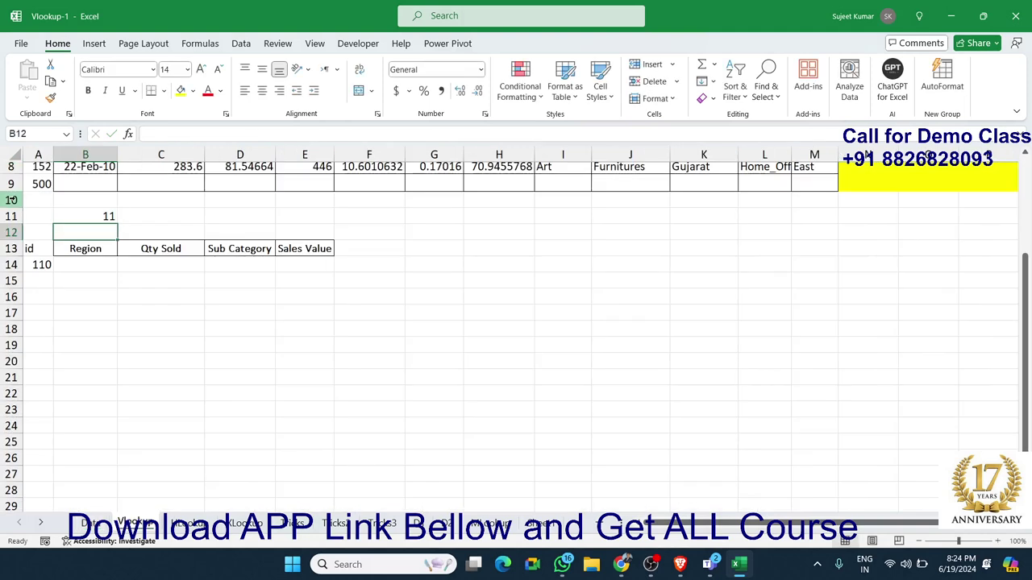
{"action": "key", "text": "Up"}
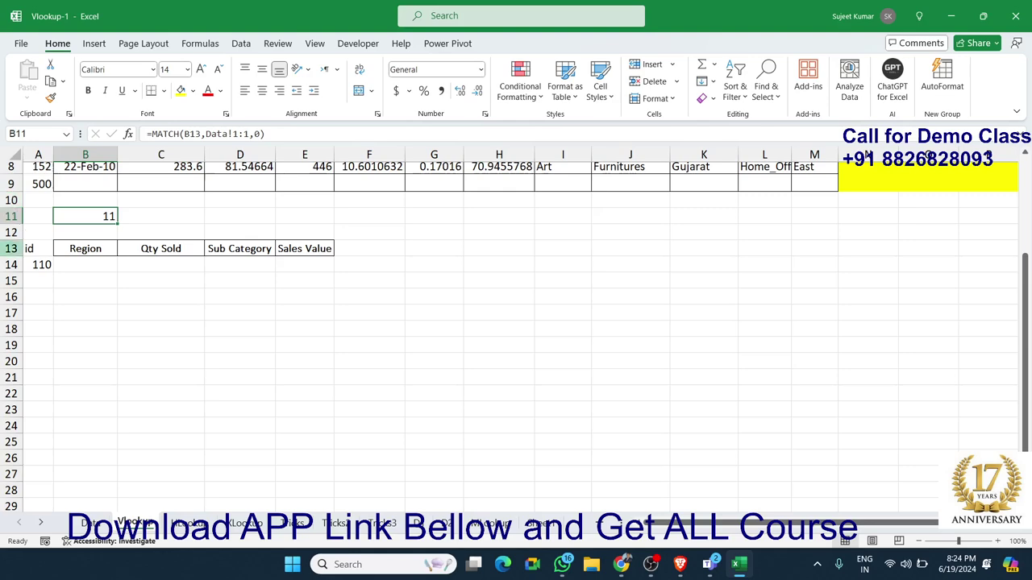
Review the B11 MATCH formula without changing it
{"action": "left_click", "coordinate": [83, 251]}
{"action": "double_click", "coordinate": [94, 217]}
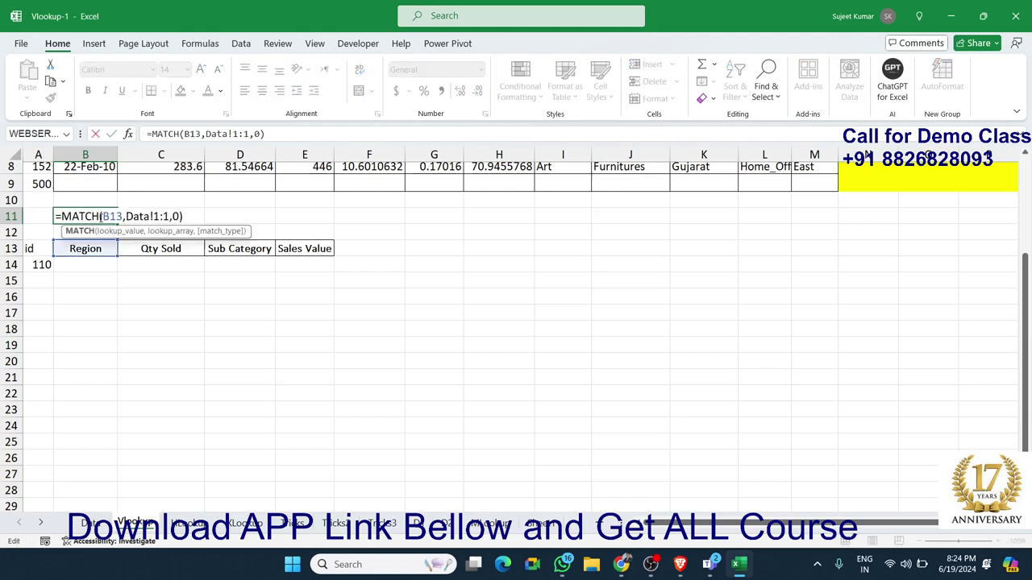
{"action": "key", "text": "Escape"}
{"action": "left_click", "coordinate": [95, 251]}
{"action": "left_click", "coordinate": [103, 213]}
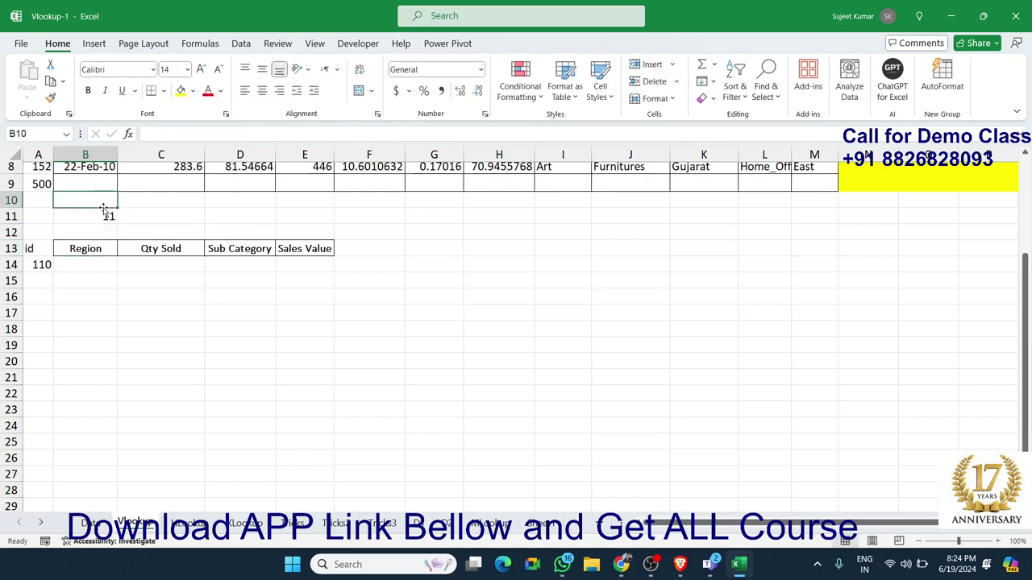
{"action": "double_click", "coordinate": [102, 215]}
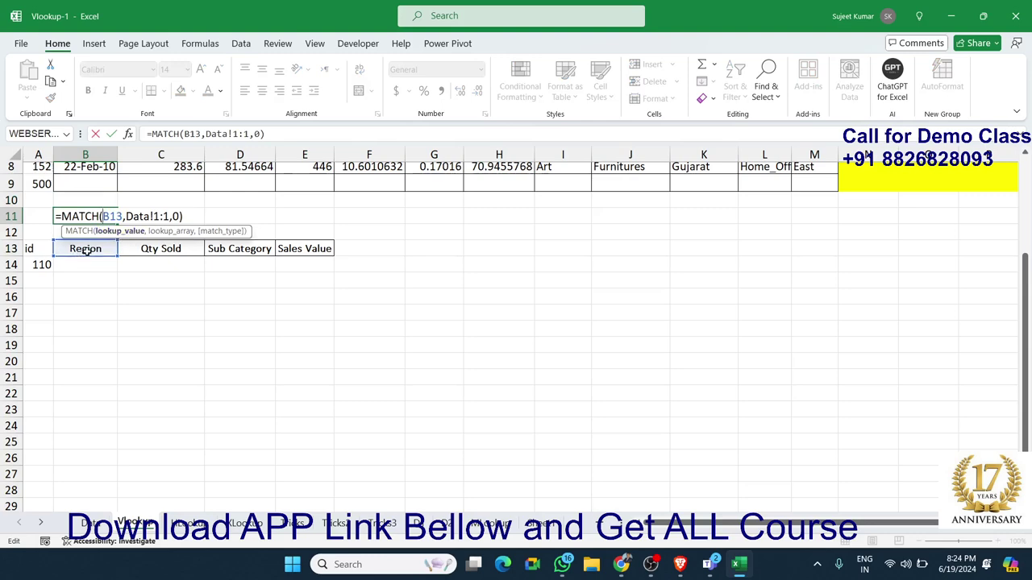
{"action": "key", "text": "Escape"}
Enter =VLOOKUP(A14,Data!A:M,Vlookup!B11,0) in B14, returning Kerala for ID 110
{"action": "left_click", "coordinate": [92, 524]}
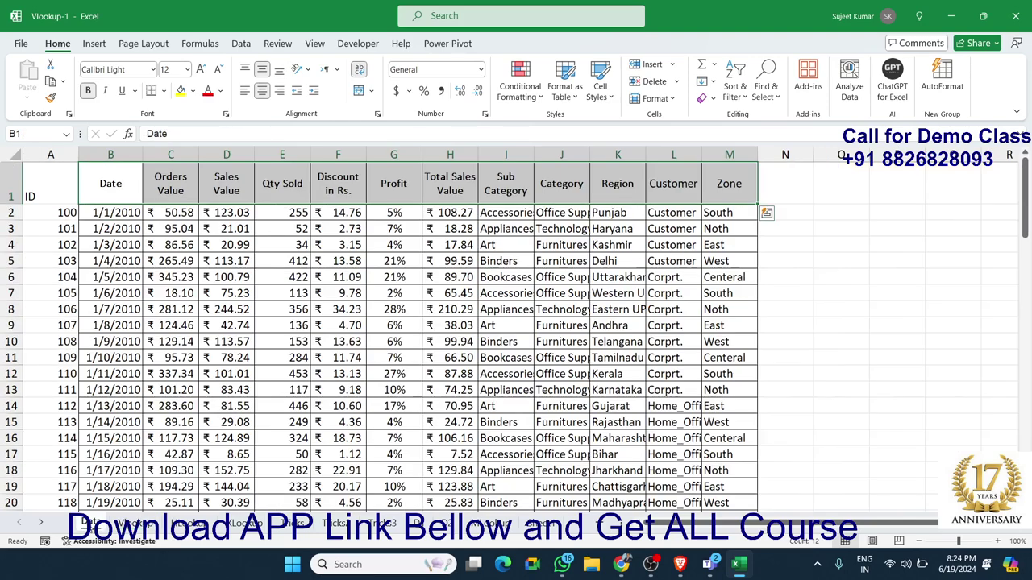
{"action": "left_click", "coordinate": [136, 524]}
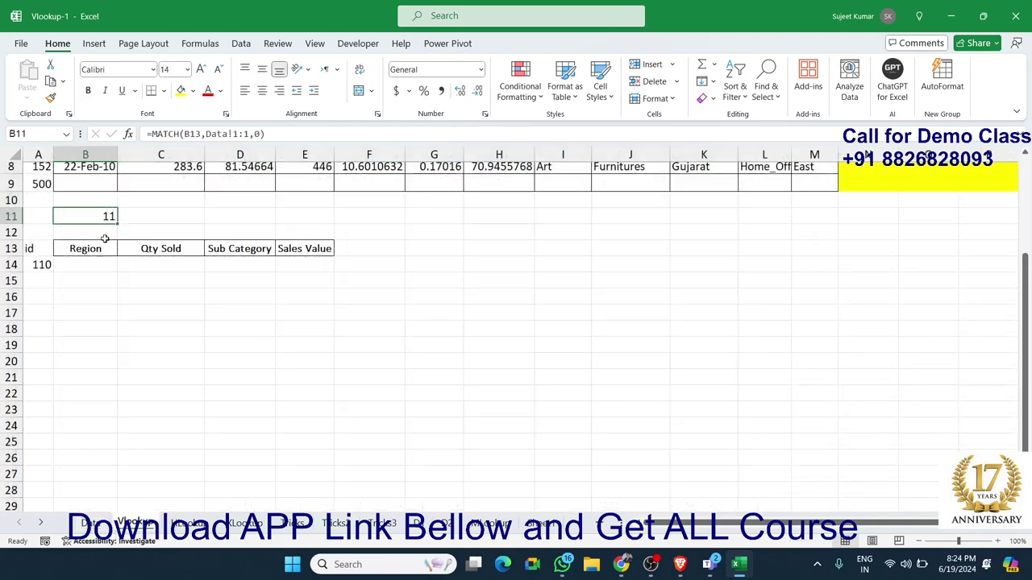
{"action": "left_click", "coordinate": [94, 264]}
{"action": "type", "text": "=v"}
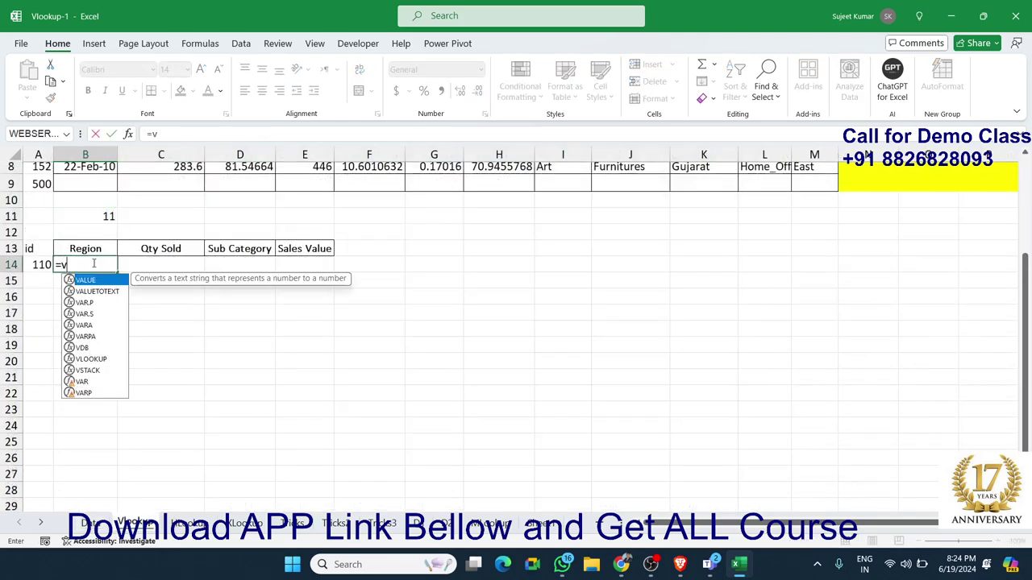
{"action": "type", "text": "l"}
{"action": "key", "text": "Tab"}
{"action": "key", "text": "Left"}
{"action": "type", "text": ","}
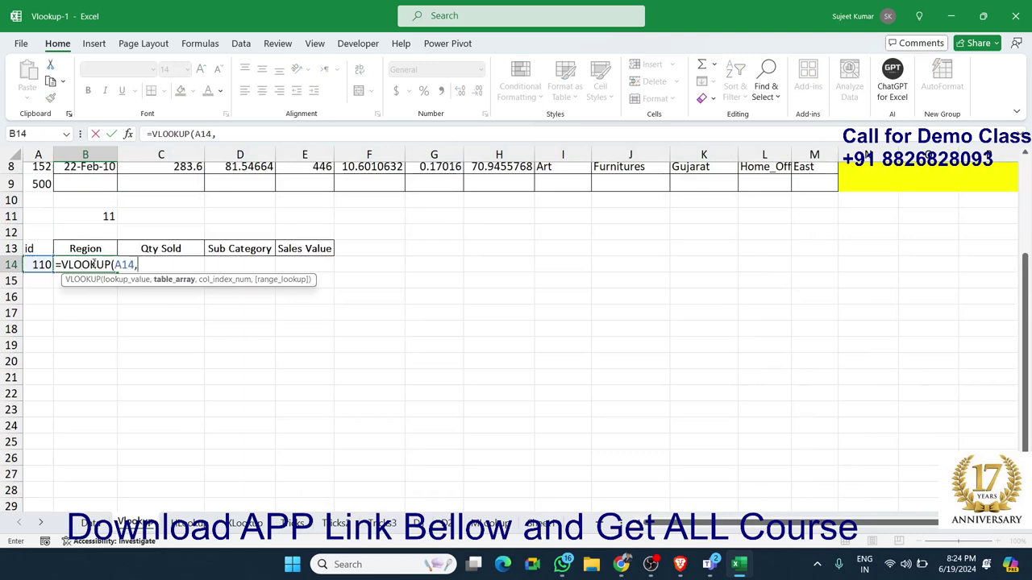
{"action": "left_click", "coordinate": [80, 523]}
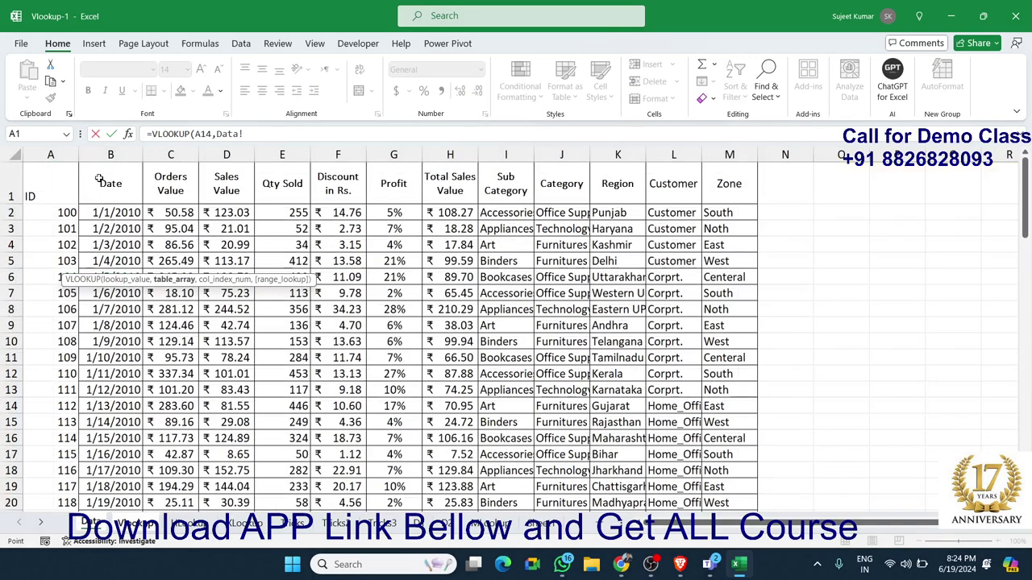
{"action": "left_click", "coordinate": [66, 158]}
{"action": "left_click_drag", "start_coordinate": [66, 158], "coordinate": [730, 156]}
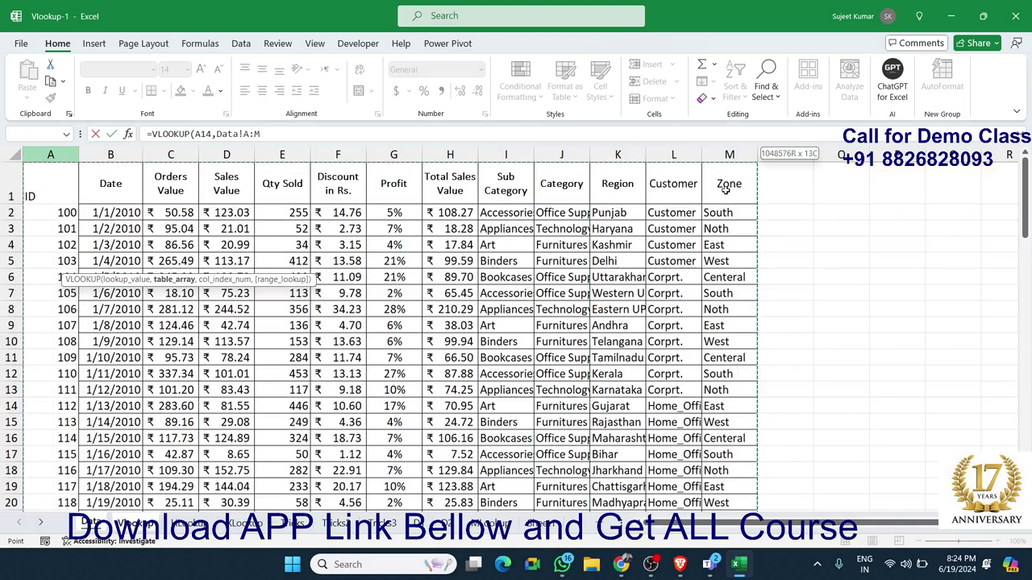
{"action": "type", "text": ","}
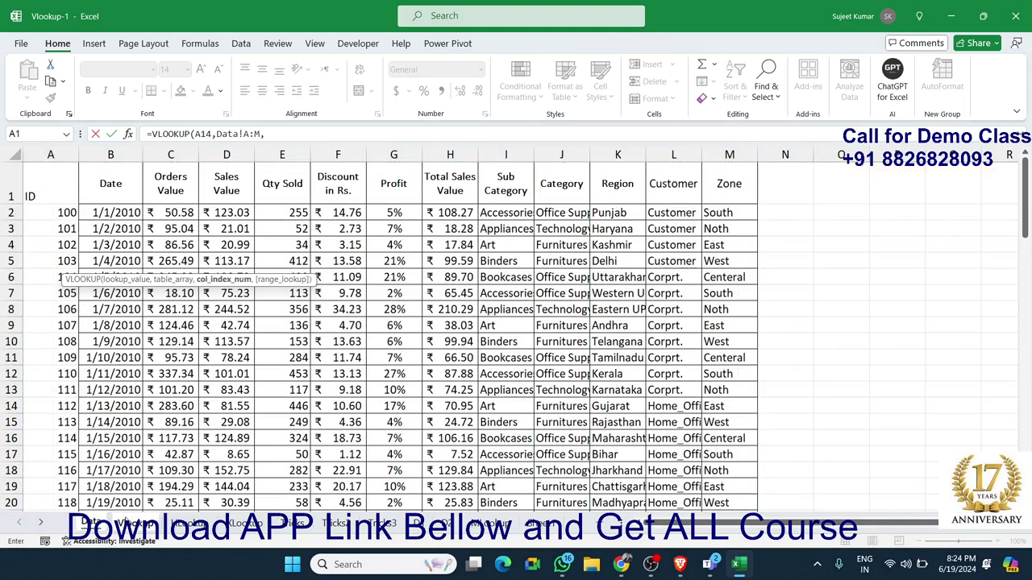
{"action": "left_click", "coordinate": [135, 522]}
{"action": "left_click", "coordinate": [105, 216]}
{"action": "type", "text": ","}
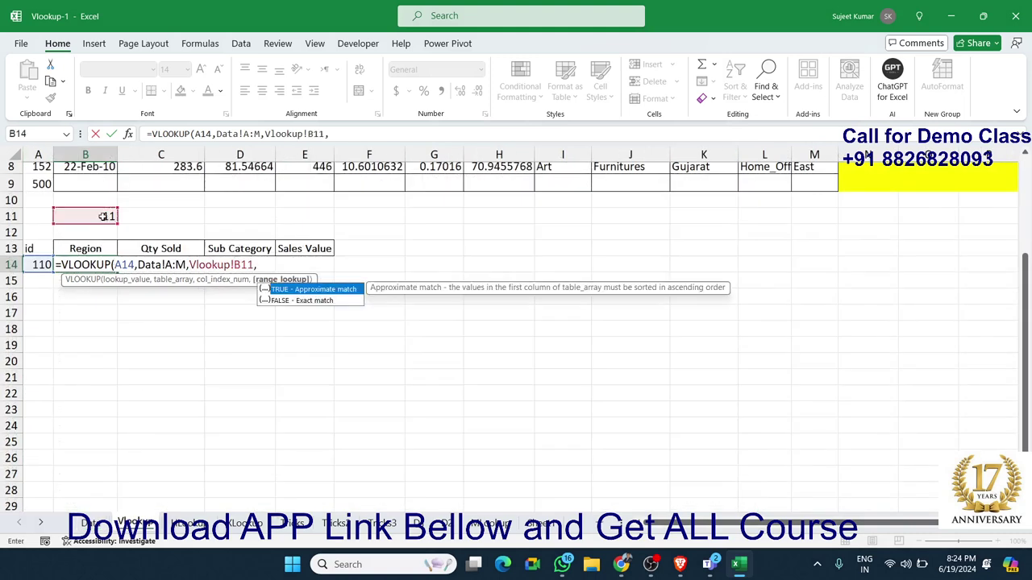
{"action": "type", "text": "0"}
{"action": "key", "text": "Return"}
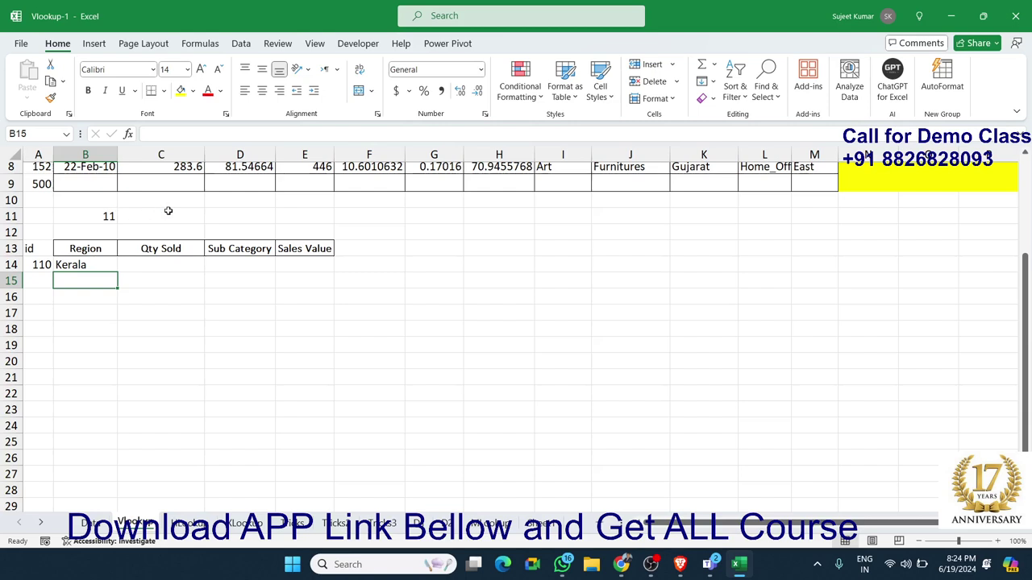
{"action": "left_click", "coordinate": [89, 215]}
Re-enter =MATCH(B13,Data!1:1,0) in B11 and select its formula text for copying
{"action": "double_click", "coordinate": [89, 215]}
{"action": "key", "text": "Escape"}
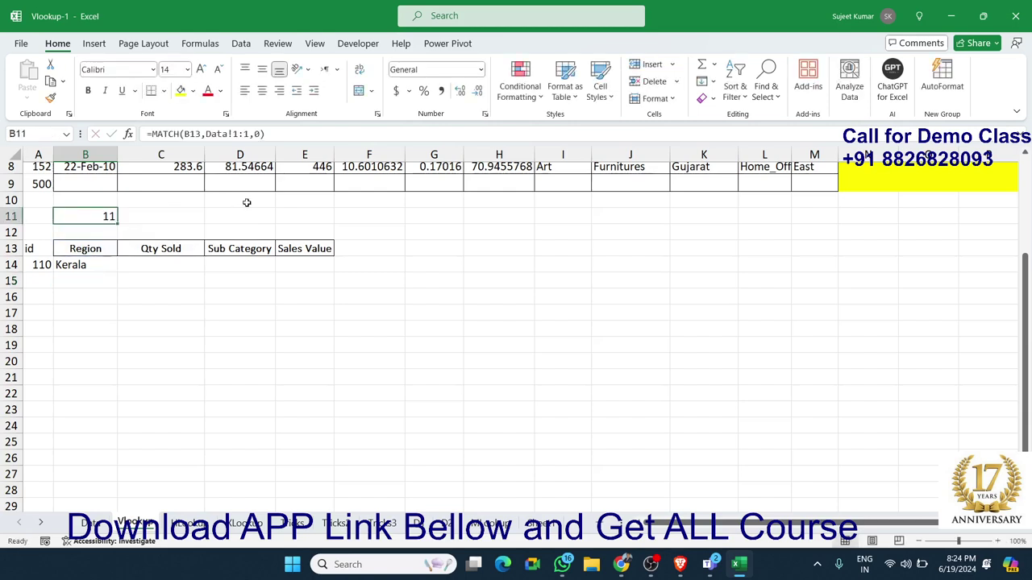
{"action": "key", "text": "Delete"}
{"action": "type", "text": "="}
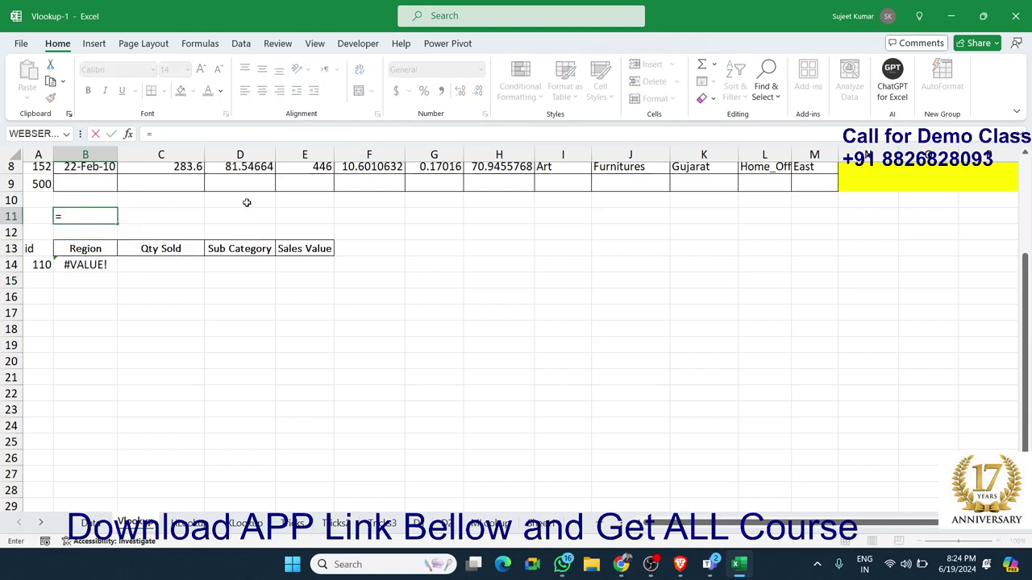
{"action": "type", "text": "ma"}
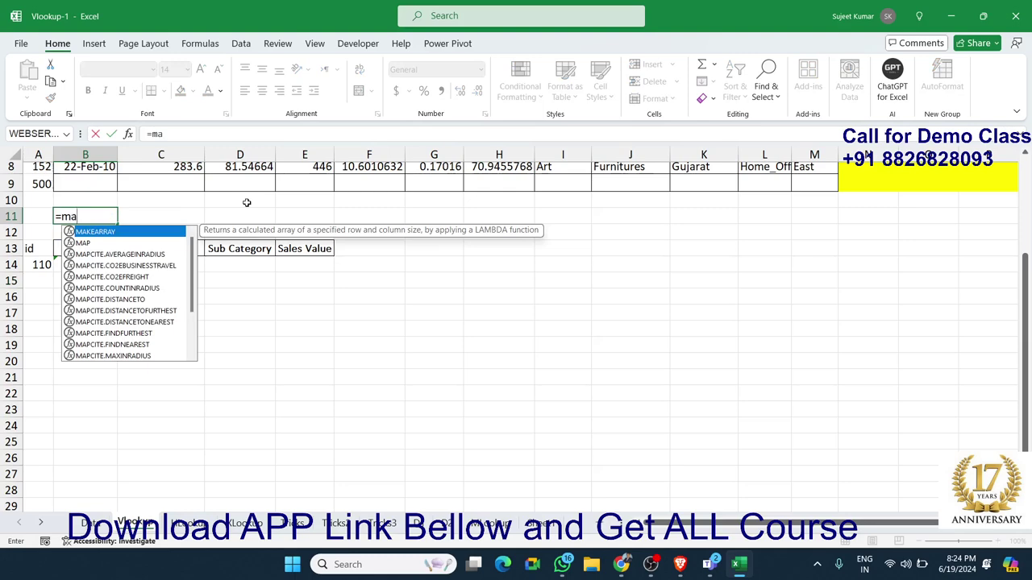
{"action": "type", "text": "t"}
{"action": "key", "text": "Tab"}
{"action": "key", "text": "Down"}
{"action": "key", "text": "Down"}
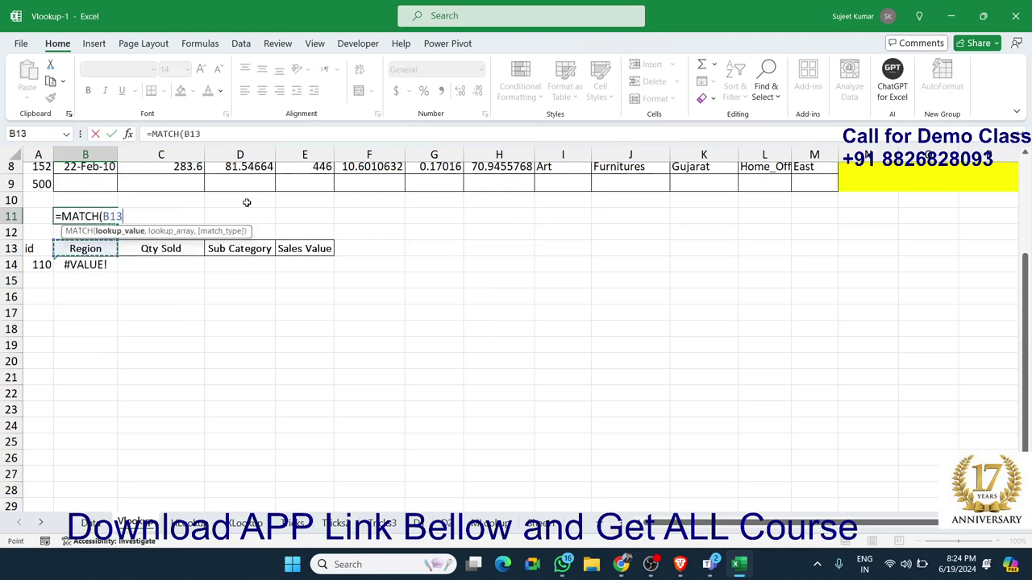
{"action": "type", "text": ","}
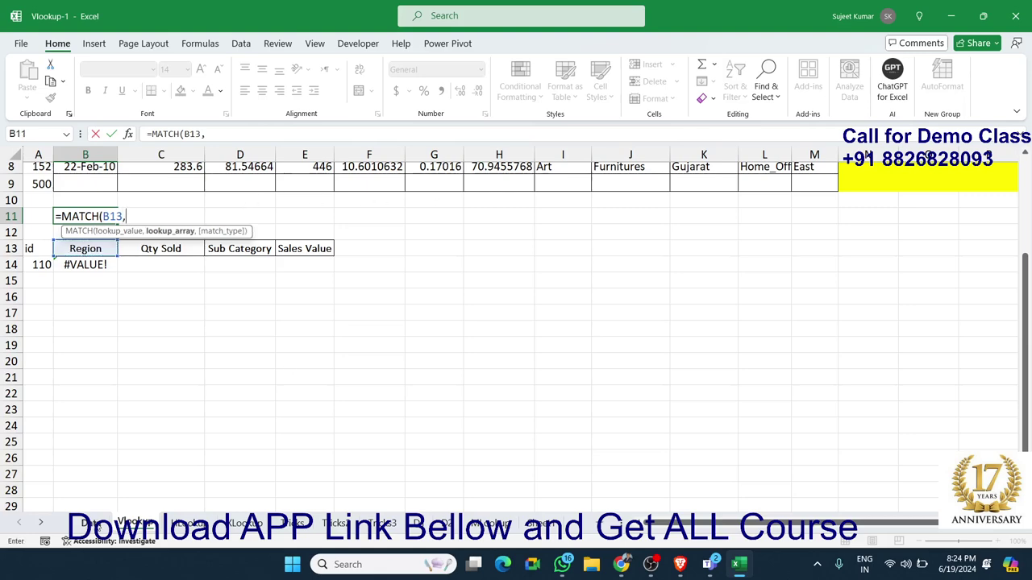
{"action": "left_click", "coordinate": [91, 523]}
{"action": "left_click", "coordinate": [5, 197]}
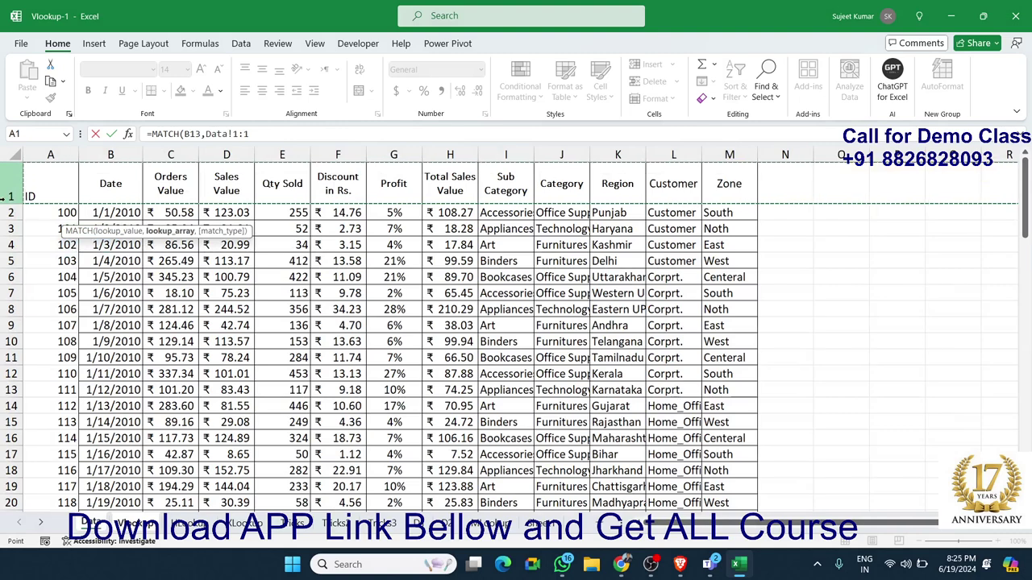
{"action": "type", "text": ",0"}
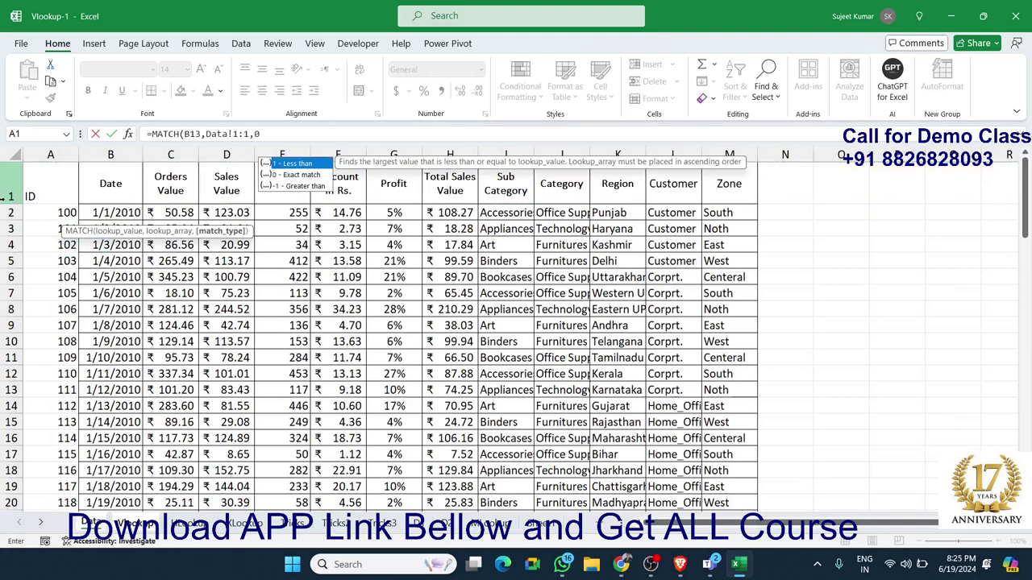
{"action": "key", "text": "Return"}
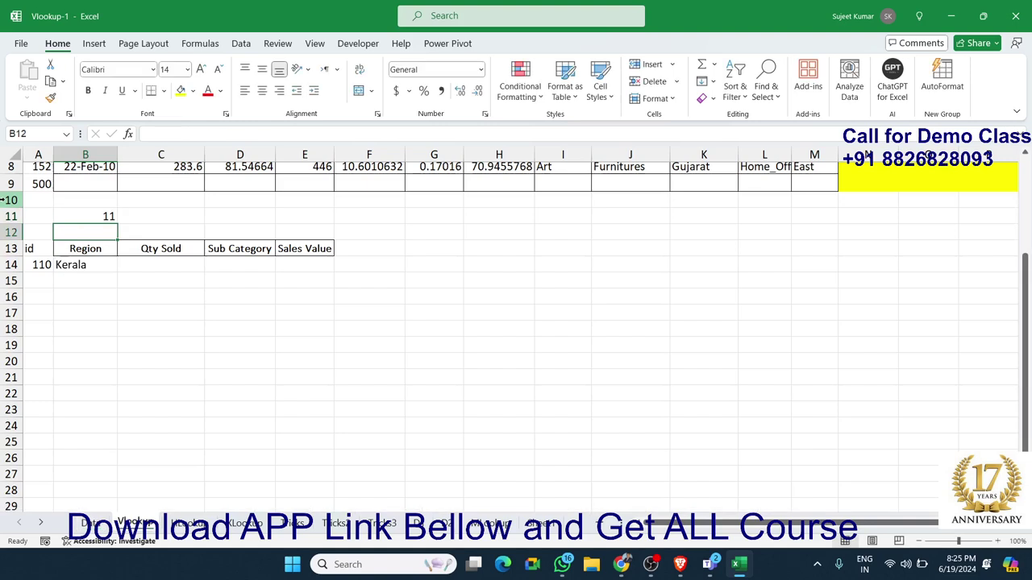
{"action": "double_click", "coordinate": [63, 216]}
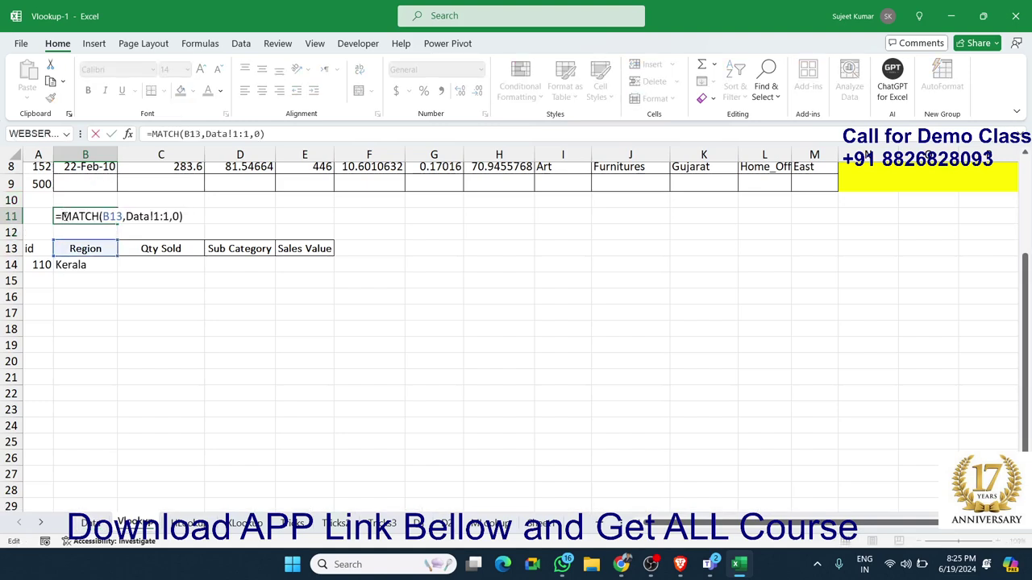
{"action": "left_click_drag", "start_coordinate": [63, 216], "coordinate": [184, 216]}
Replace B14's Vlookup!B11 column index with the pasted MATCH formula
{"action": "key", "text": "Escape"}
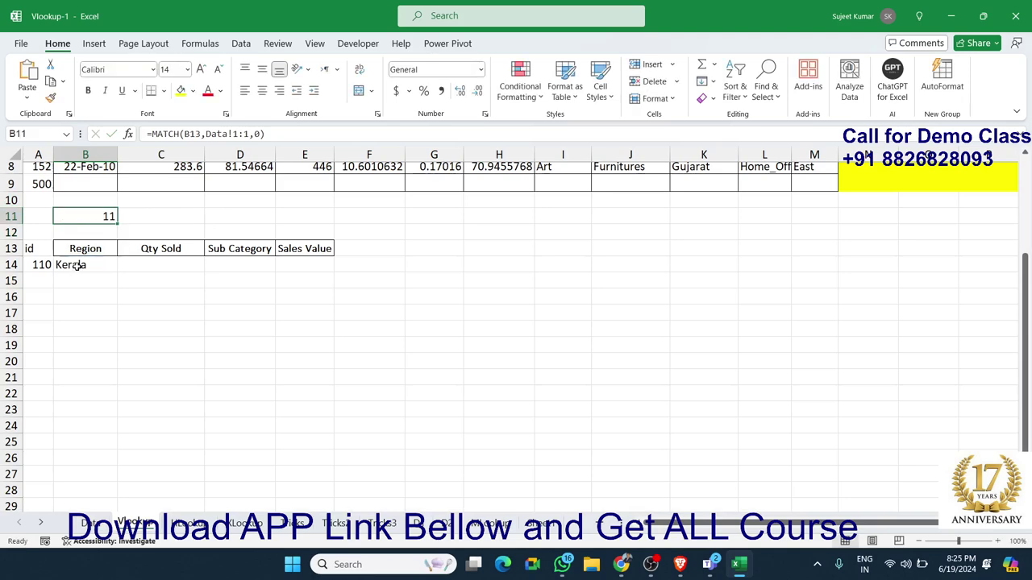
{"action": "double_click", "coordinate": [76, 264]}
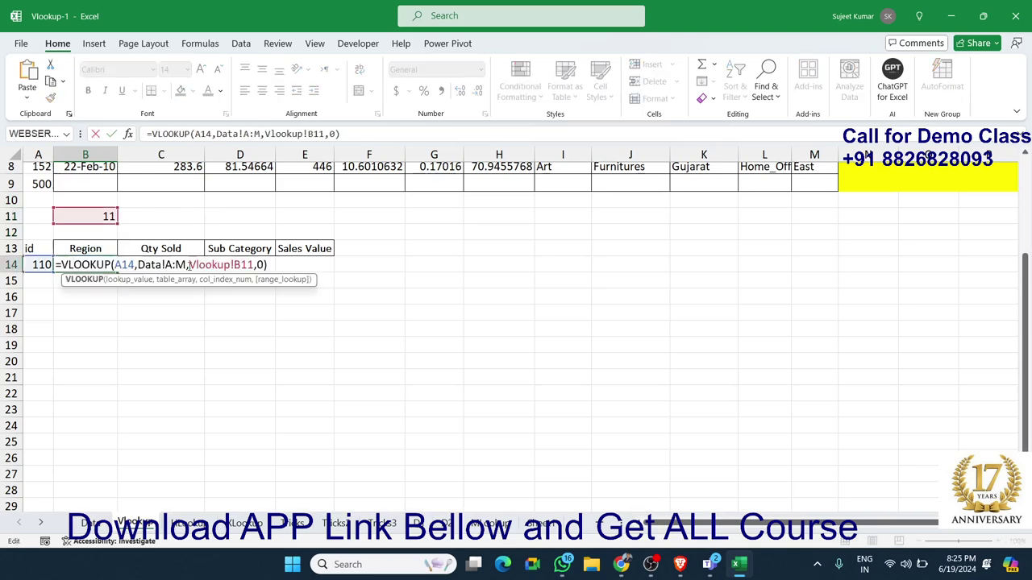
{"action": "left_click_drag", "start_coordinate": [190, 264], "coordinate": [253, 266]}
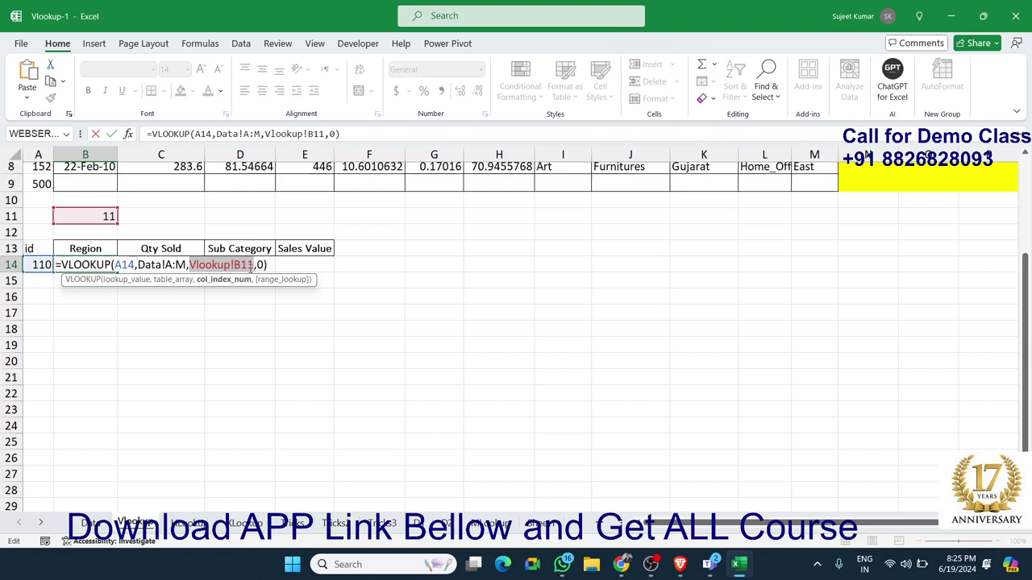
{"action": "key", "text": "ctrl+v"}
{"action": "key", "text": "Return"}
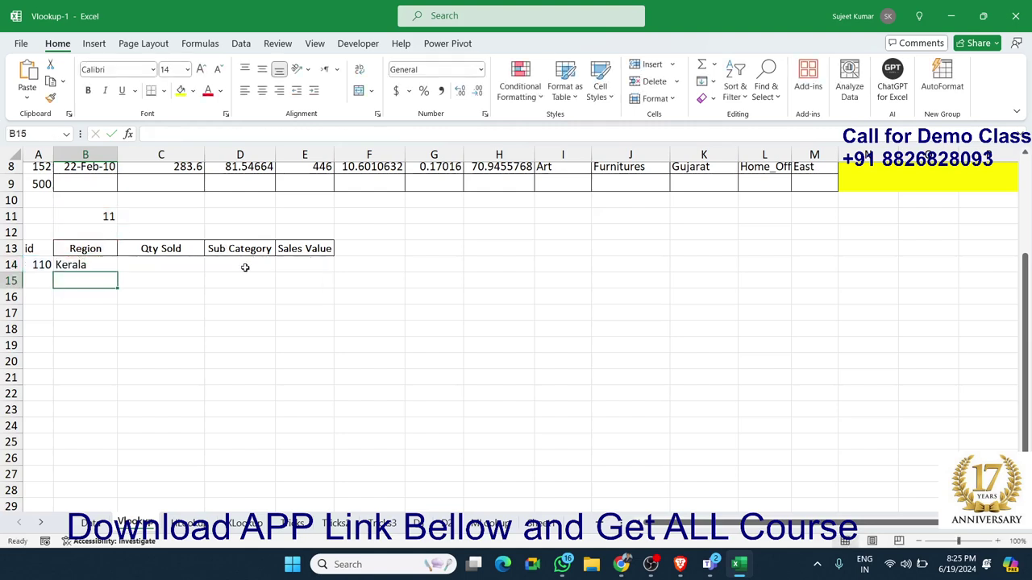
{"action": "key", "text": "Up"}
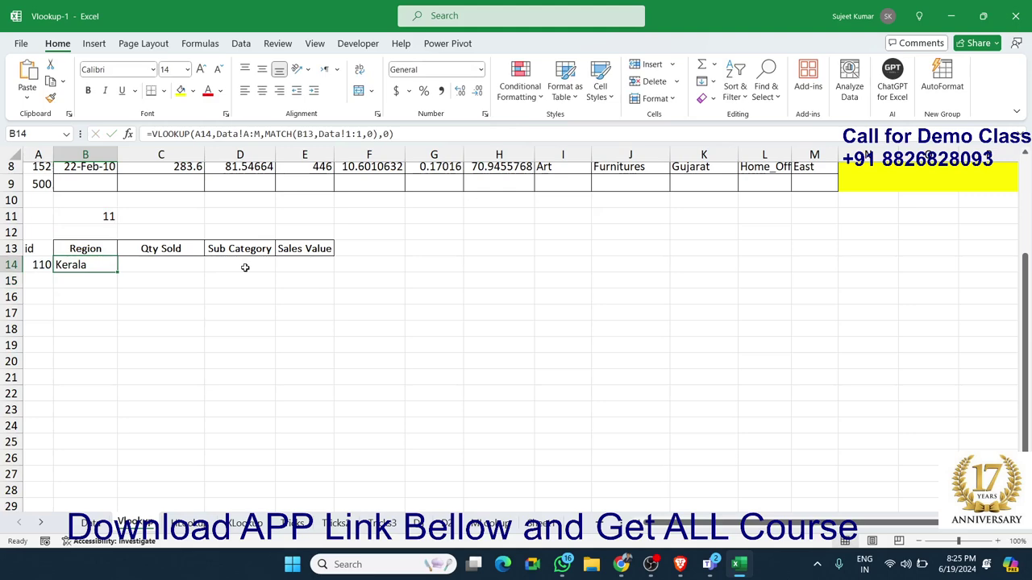
Make B14's references absolute: $A14, $A:$M and $1:$1 in the MATCH
{"action": "double_click", "coordinate": [87, 263]}
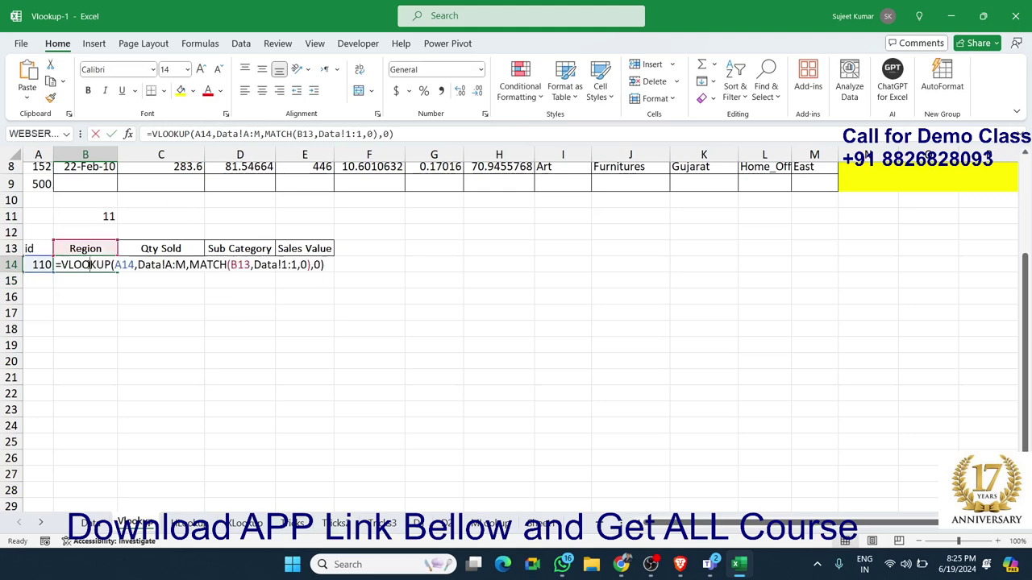
{"action": "left_click", "coordinate": [114, 266]}
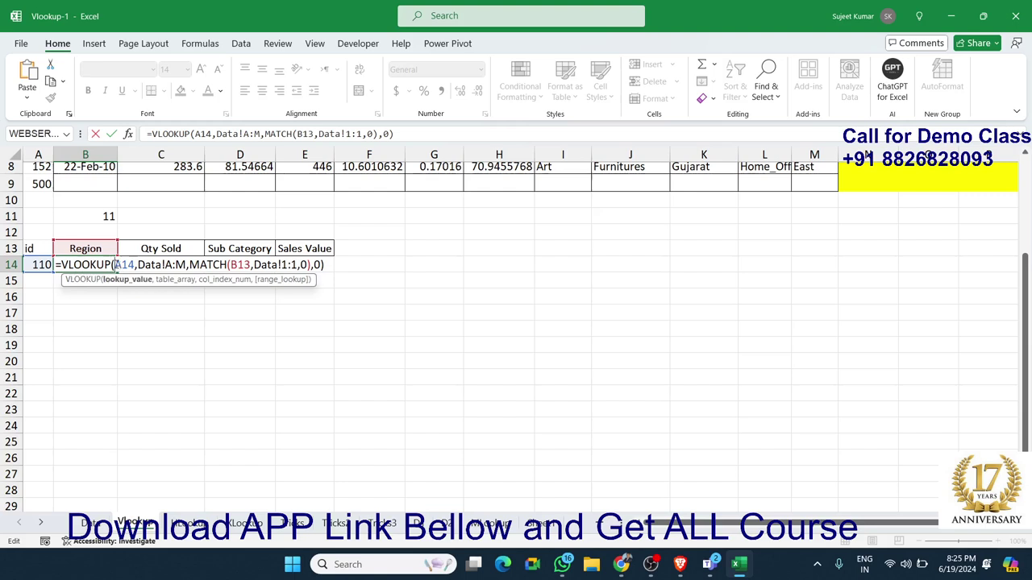
{"action": "type", "text": "$"}
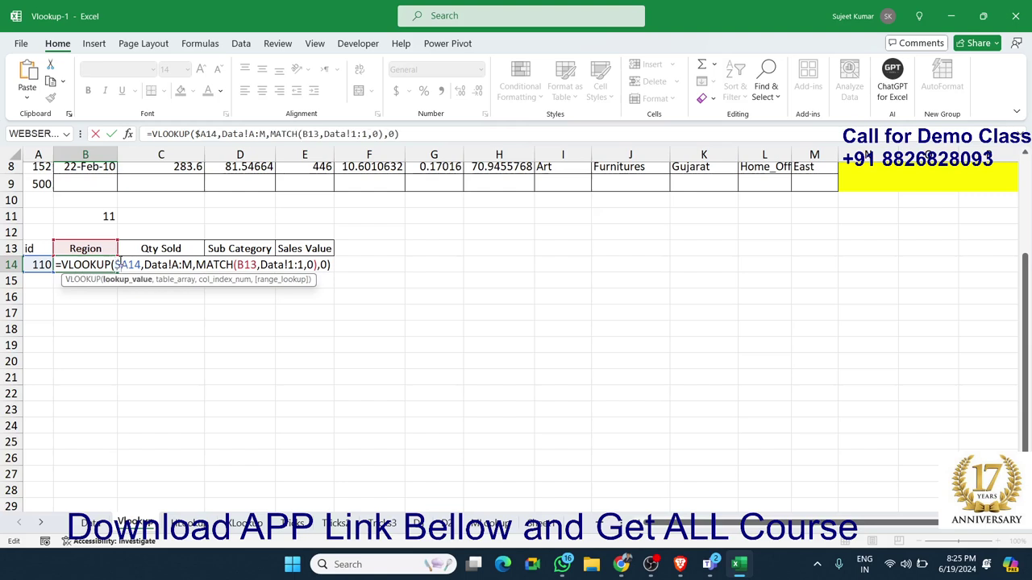
{"action": "left_click", "coordinate": [177, 265]}
{"action": "key", "text": "F4"}
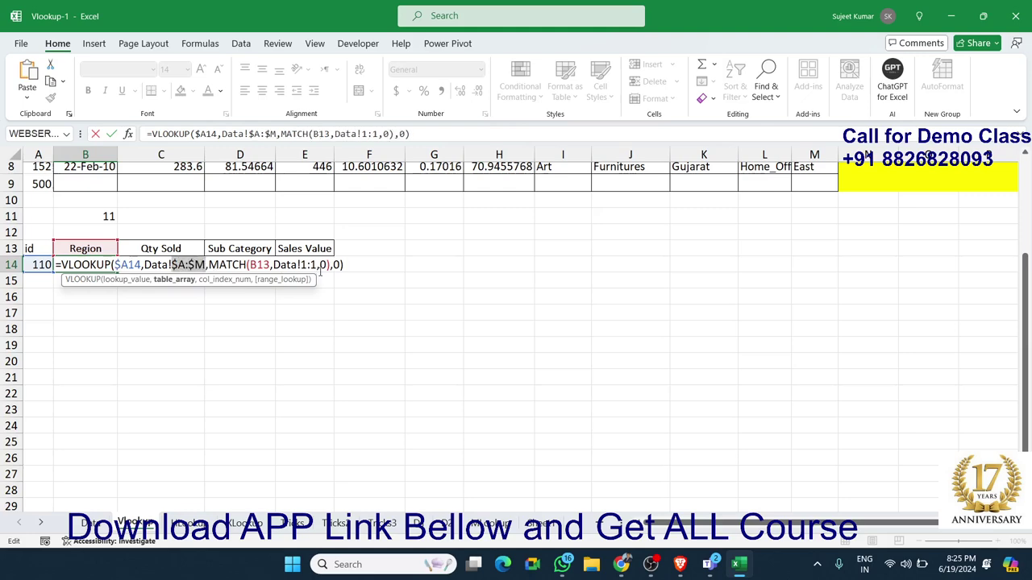
{"action": "left_click", "coordinate": [311, 265]}
{"action": "key", "text": "F4"}
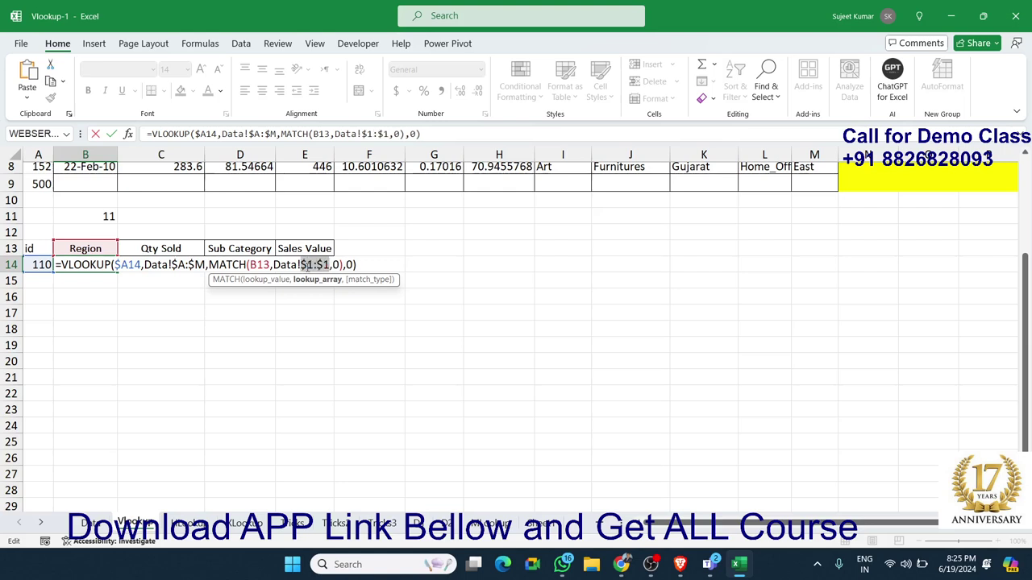
{"action": "key", "text": "Return"}
Fill B14's formula right across C14:E14, showing 453, Accessories and 101.0145
{"action": "key", "text": "Up"}
{"action": "key", "text": "shift+Right"}
{"action": "key", "text": "shift+Right"}
{"action": "key", "text": "shift+Right"}
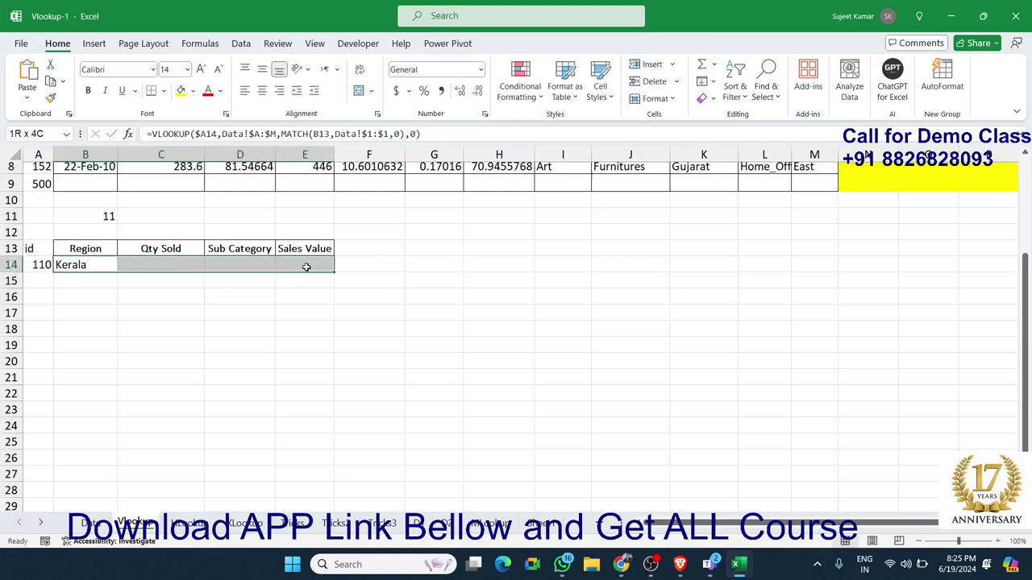
{"action": "key", "text": "ctrl+r"}
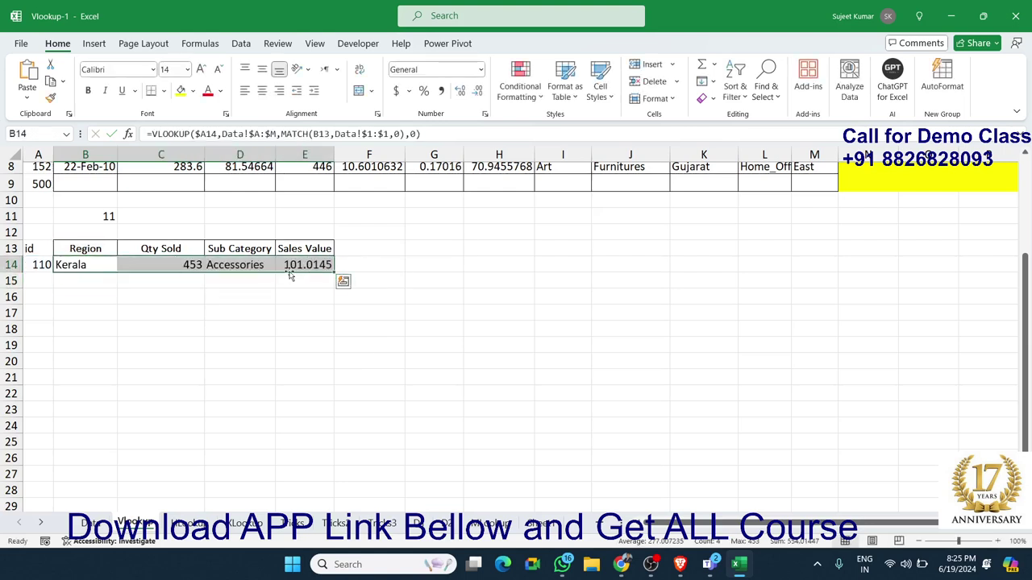
Review the VLOOKUP formulas in C4 and C5 and the IFERROR formula in C7
{"action": "scroll", "coordinate": [458, 263], "scroll_direction": "up", "scroll_amount": 3}
{"action": "left_click_drag", "start_coordinate": [185, 231], "coordinate": [276, 274]}
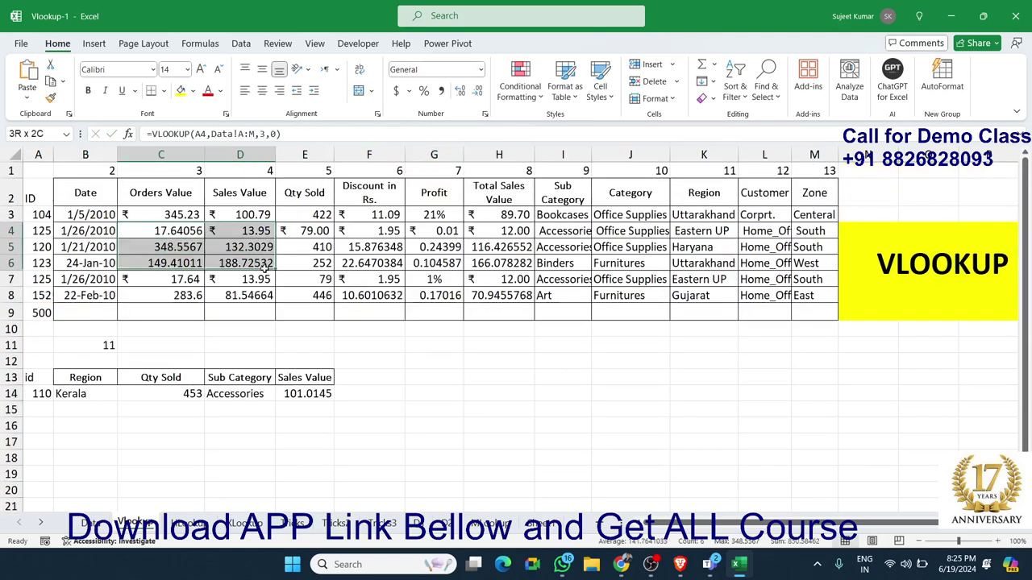
{"action": "left_click", "coordinate": [146, 234]}
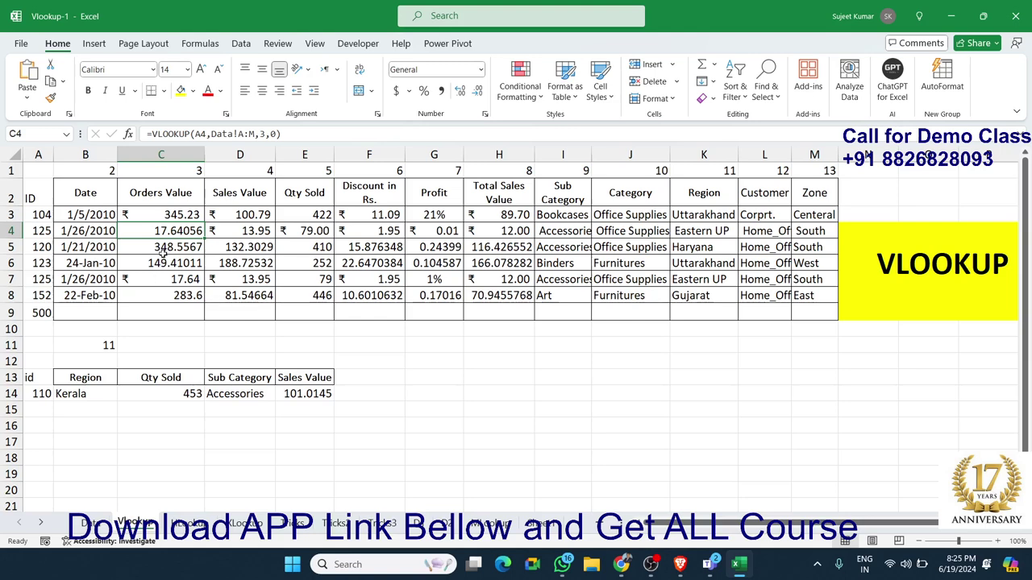
{"action": "left_click", "coordinate": [161, 247]}
{"action": "double_click", "coordinate": [161, 247]}
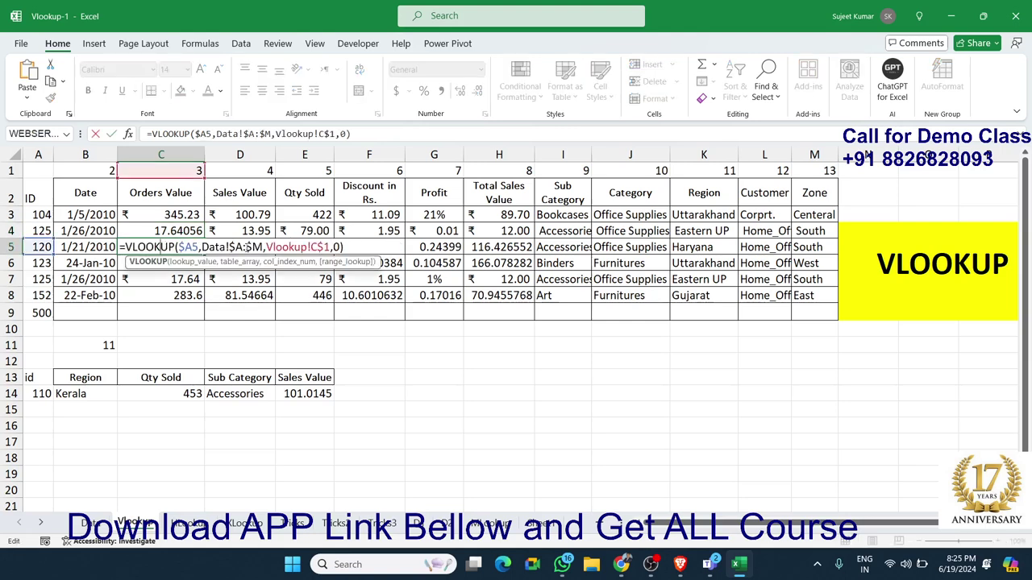
{"action": "key", "text": "Escape"}
{"action": "double_click", "coordinate": [172, 233]}
{"action": "key", "text": "Escape"}
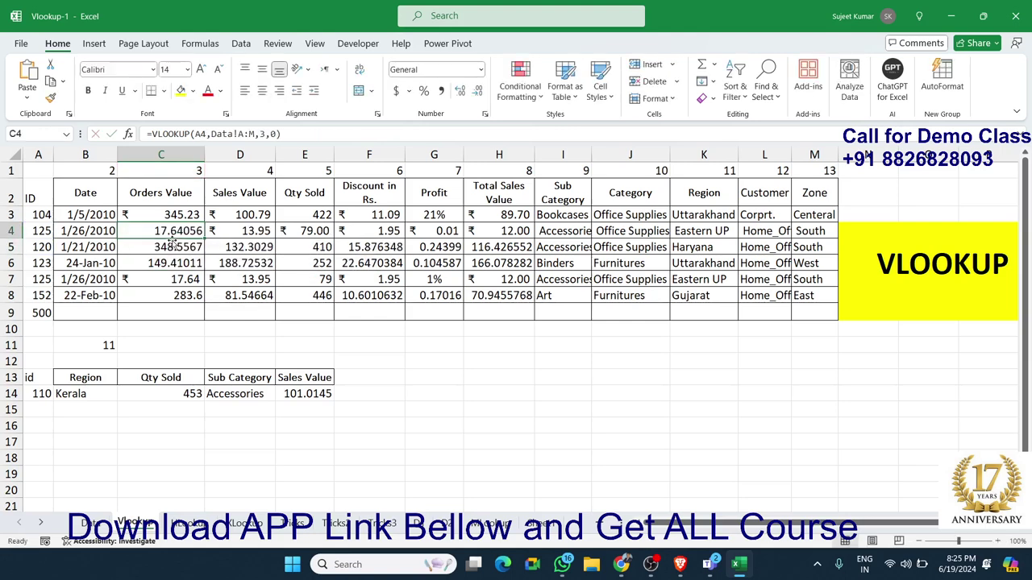
{"action": "left_click", "coordinate": [172, 241]}
{"action": "left_click", "coordinate": [161, 279]}
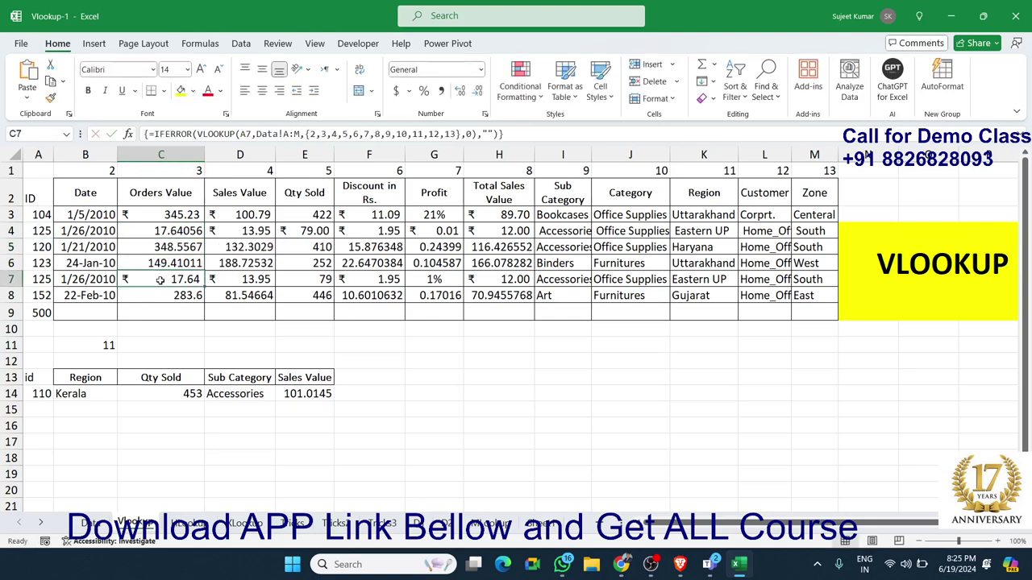
{"action": "double_click", "coordinate": [161, 280]}
{"action": "key", "text": "Escape"}
Review the C8 XLOOKUP, B11 MATCH and C14 formulas, then save the workbook
{"action": "left_click", "coordinate": [161, 296]}
{"action": "double_click", "coordinate": [160, 296]}
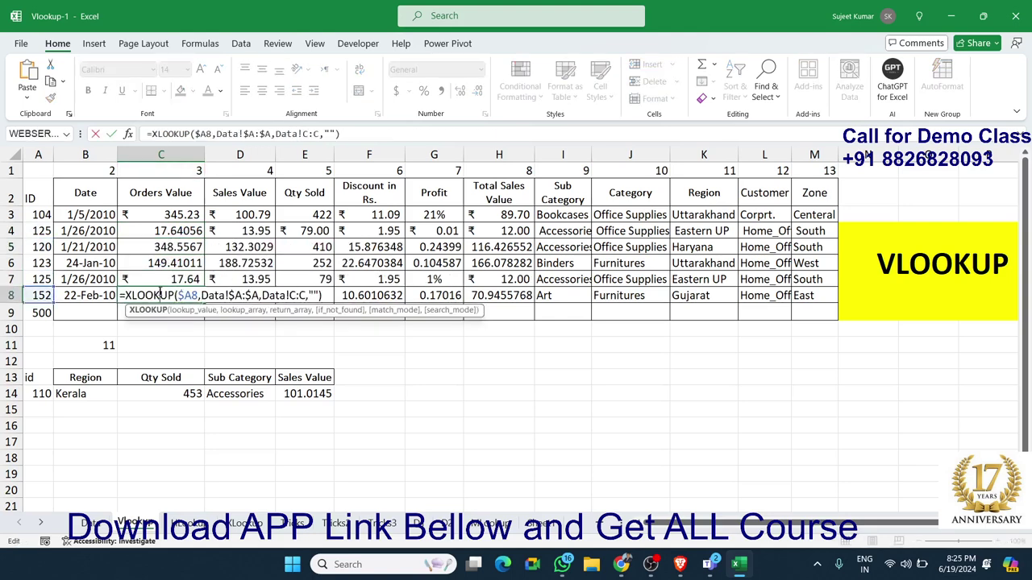
{"action": "key", "text": "Escape"}
{"action": "left_click", "coordinate": [107, 345]}
{"action": "left_click", "coordinate": [177, 391]}
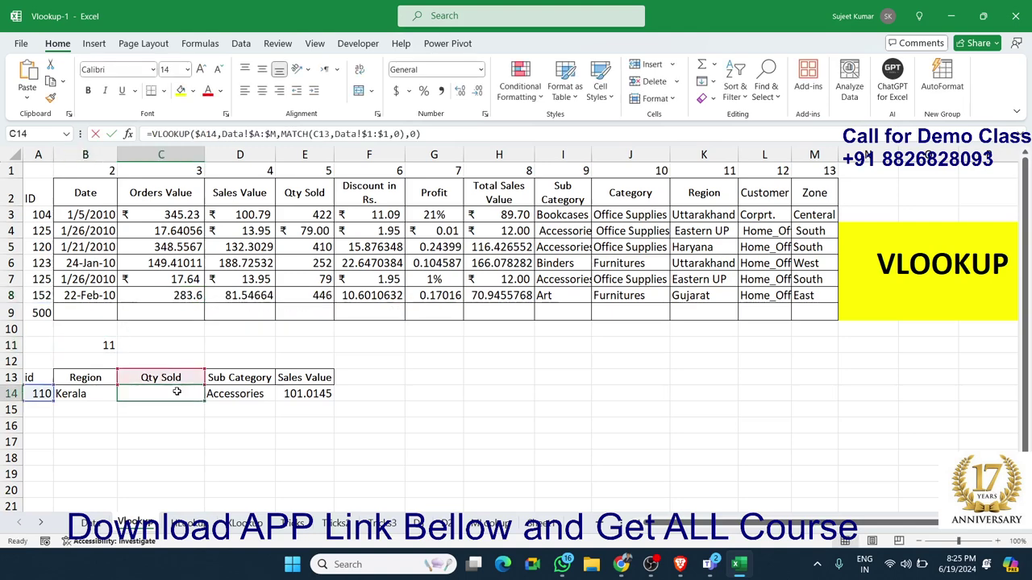
{"action": "double_click", "coordinate": [178, 392]}
{"action": "key", "text": "Escape"}
{"action": "left_click", "coordinate": [191, 359]}
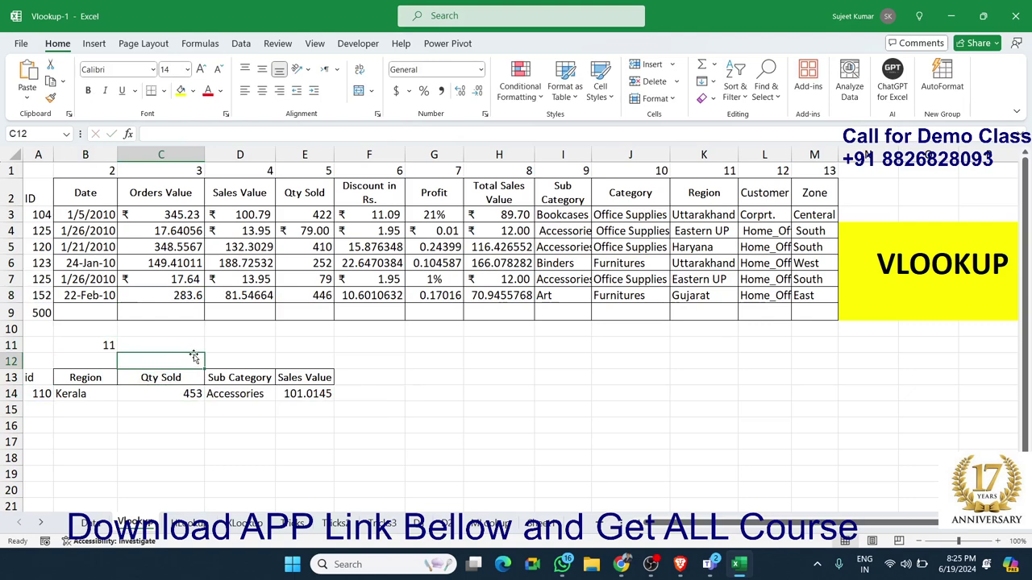
{"action": "key", "text": "ctrl+s"}
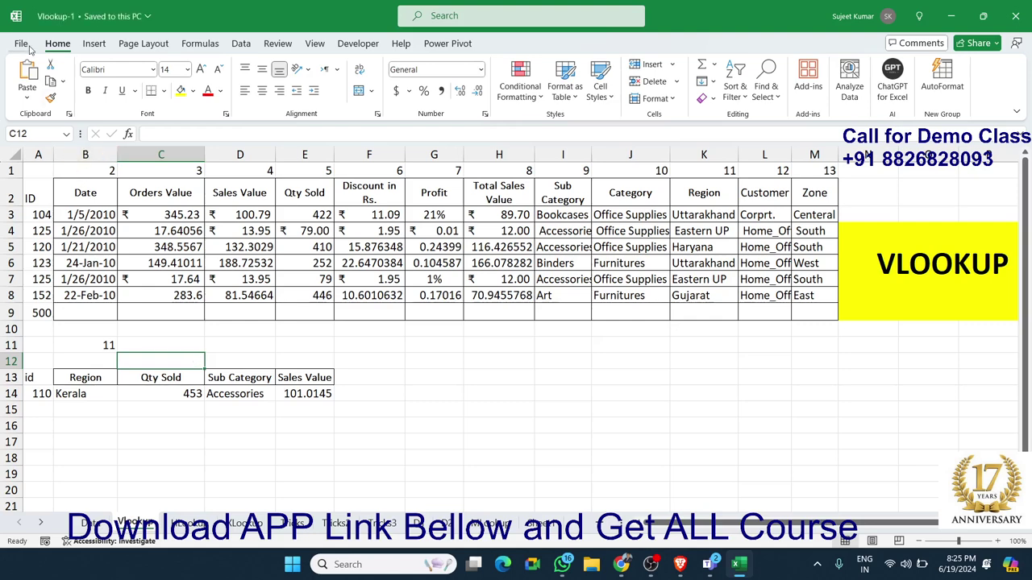